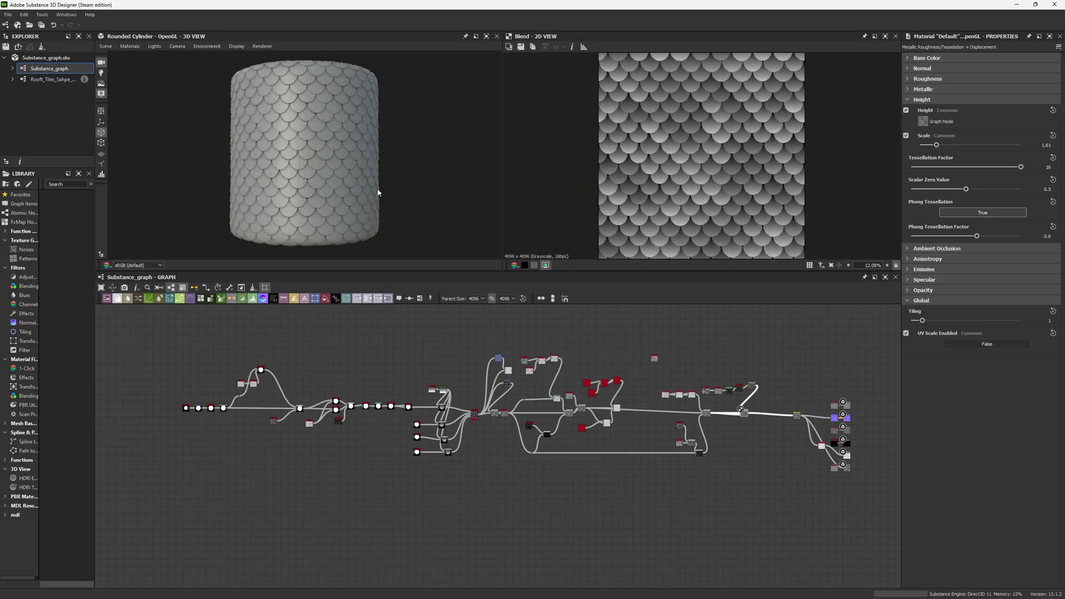
Step: Examine the scalloped roof tile material on the cylinder up close and from several angles in the 3D view
{"action": "scroll", "coordinate": [360, 183], "scroll_direction": "up", "scroll_amount": 5}
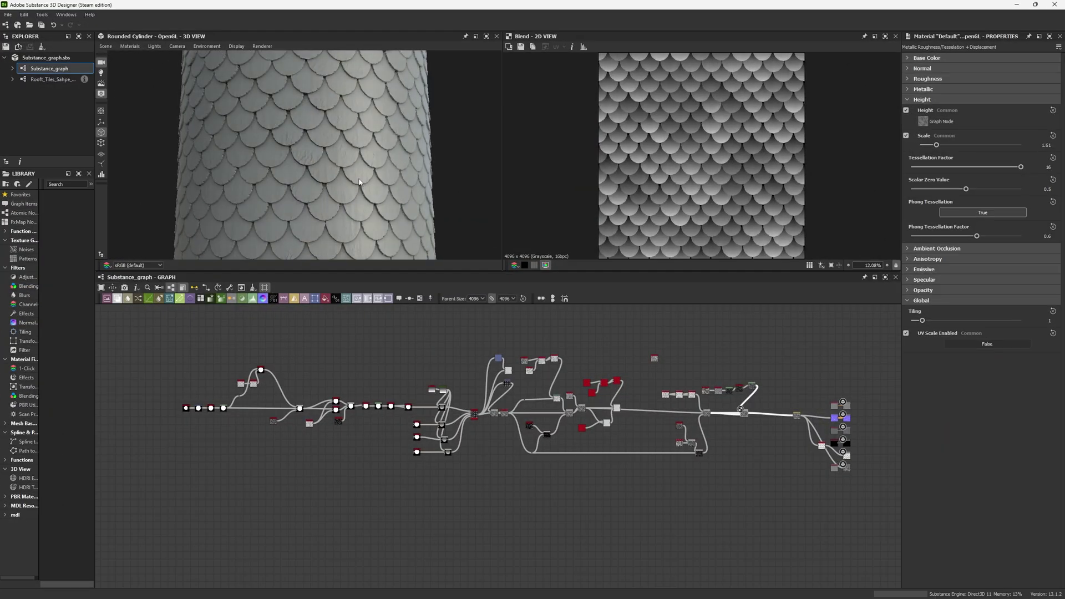
{"action": "scroll", "coordinate": [360, 182], "scroll_direction": "down", "scroll_amount": 8}
{"action": "left_click_drag", "start_coordinate": [315, 112], "coordinate": [407, 139]}
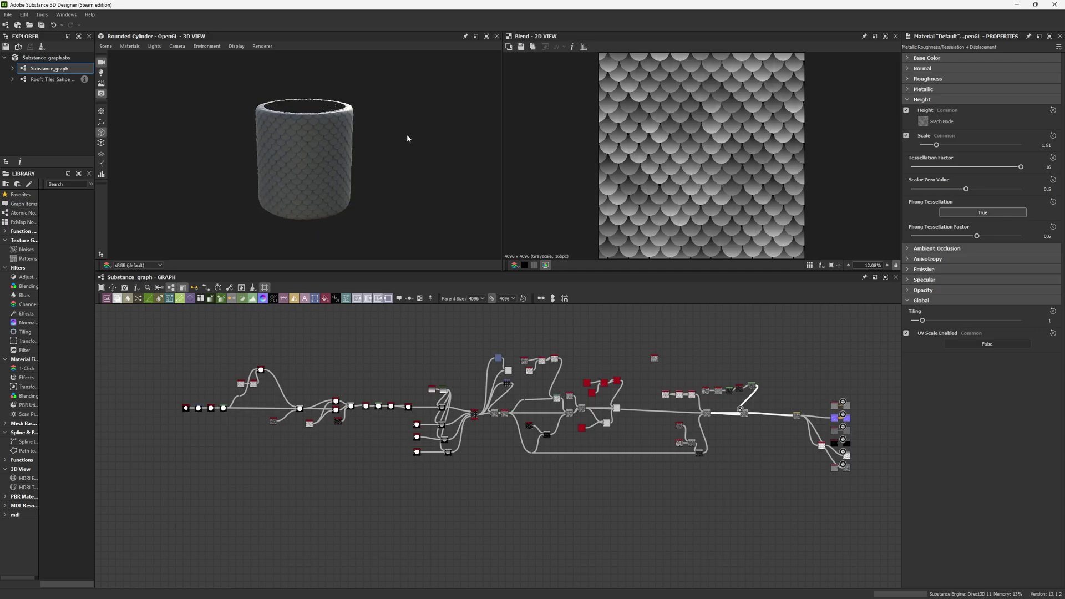
{"action": "scroll", "coordinate": [407, 139], "scroll_direction": "up", "scroll_amount": 8}
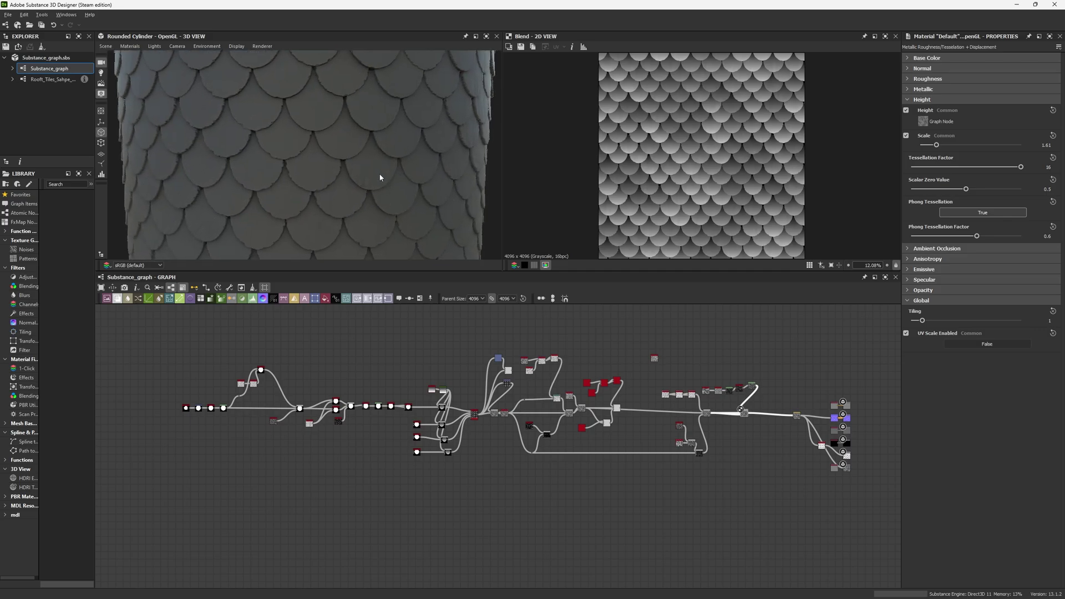
{"action": "scroll", "coordinate": [380, 177], "scroll_direction": "up", "scroll_amount": 1}
{"action": "left_click_drag", "start_coordinate": [380, 177], "coordinate": [290, 80]}
{"action": "scroll", "coordinate": [329, 159], "scroll_direction": "down", "scroll_amount": 8}
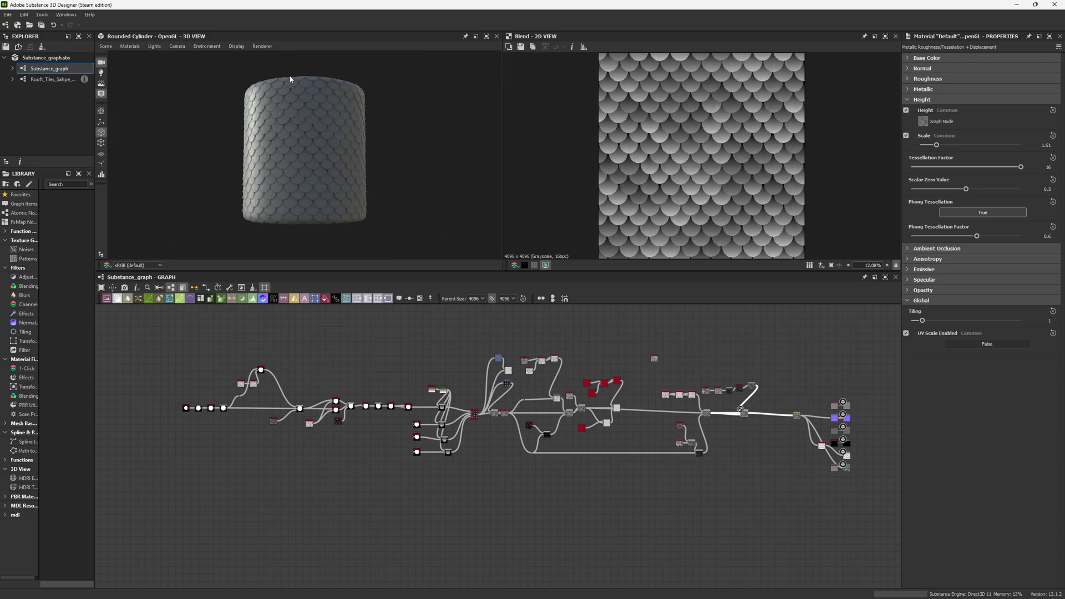
{"action": "scroll", "coordinate": [309, 194], "scroll_direction": "up", "scroll_amount": 10}
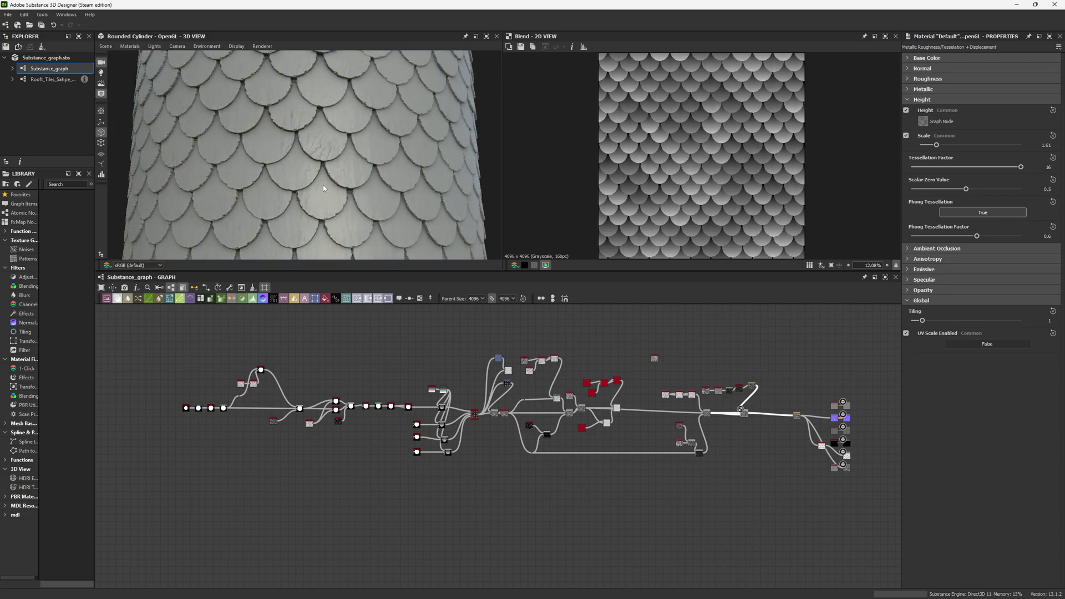
{"action": "scroll", "coordinate": [323, 188], "scroll_direction": "down", "scroll_amount": 10}
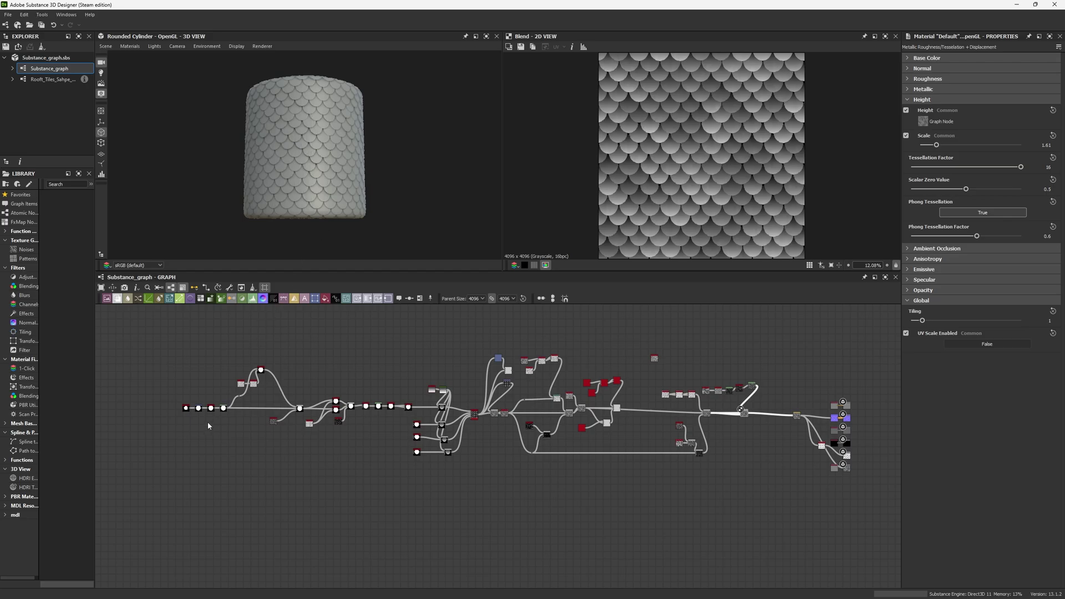
Step: Inspect the Shape node's disc pattern and scale, and compare its output with the connected Transformation 2D node
{"action": "scroll", "coordinate": [207, 422], "scroll_direction": "up", "scroll_amount": 10}
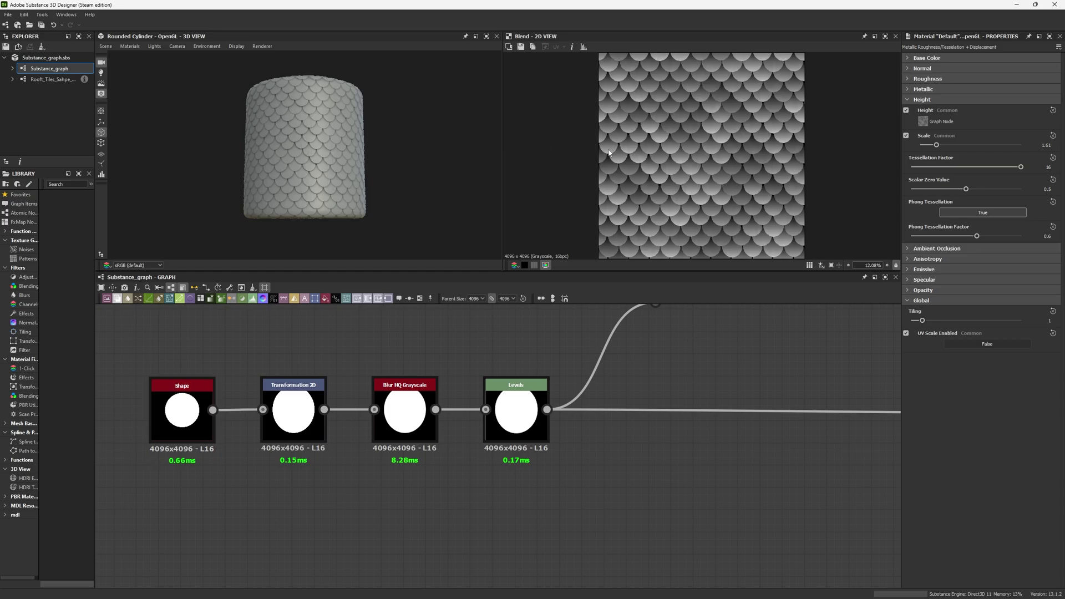
{"action": "left_click", "coordinate": [198, 394]}
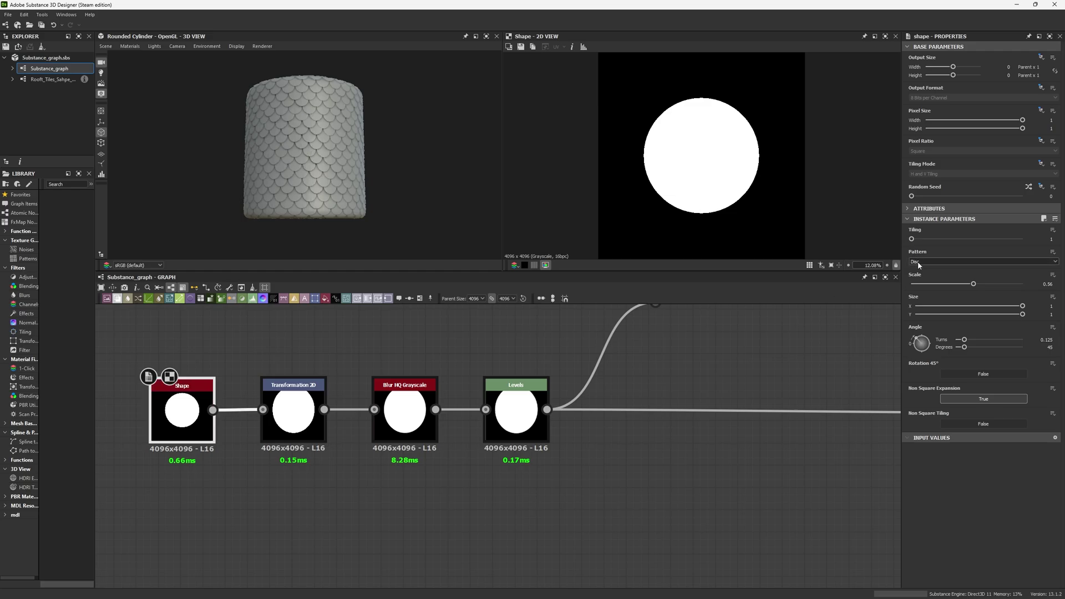
{"action": "double_click", "coordinate": [1047, 284]}
{"action": "left_click", "coordinate": [287, 393]}
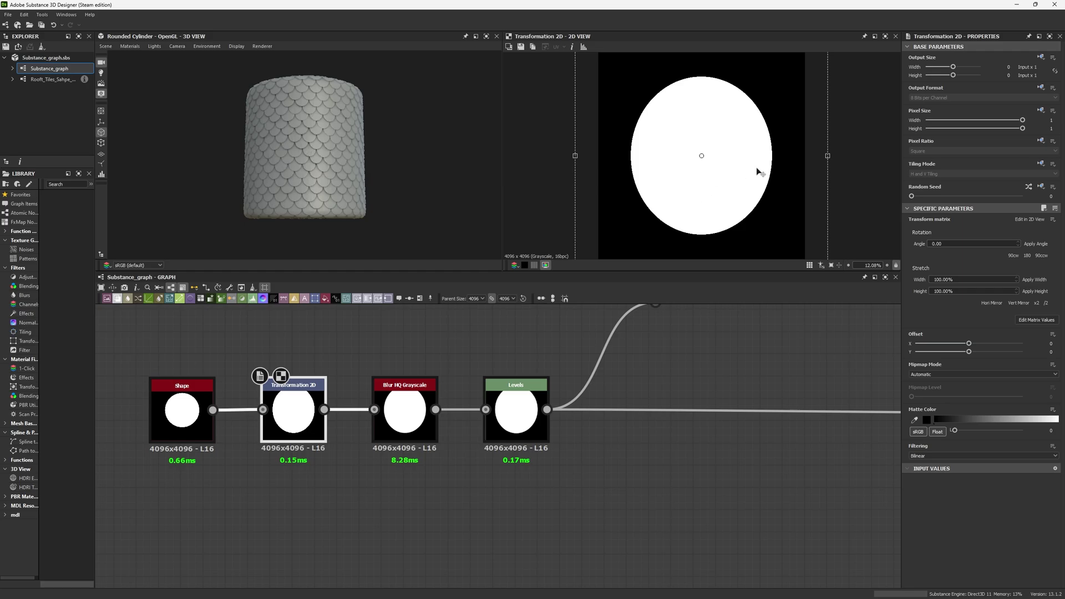
{"action": "double_click", "coordinate": [196, 414]}
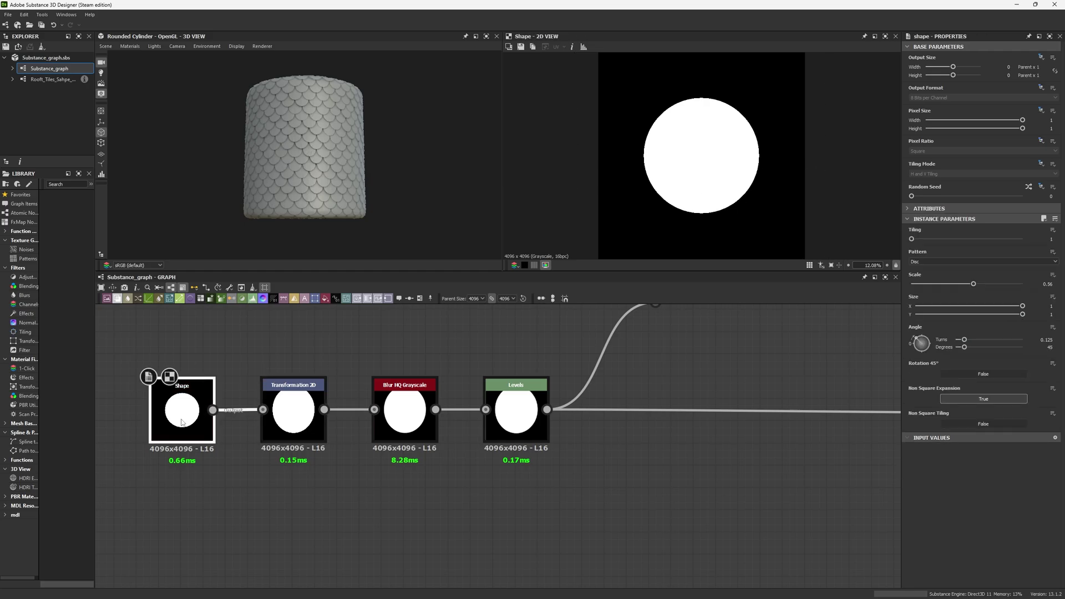
Step: Branch a second Transformation 2D node off the Shape node's output and preview the whole transform frame
{"action": "scroll", "coordinate": [272, 448], "scroll_direction": "down", "scroll_amount": 2}
{"action": "middle_click_drag", "start_coordinate": [271, 449], "coordinate": [285, 432]}
{"action": "left_click_drag", "start_coordinate": [249, 407], "coordinate": [286, 465]}
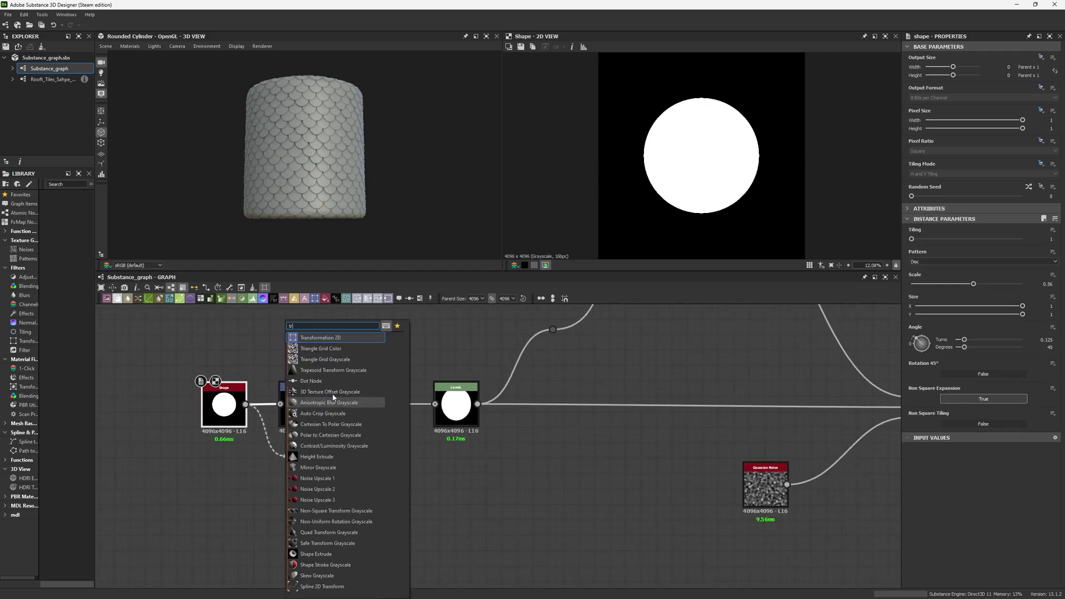
{"action": "left_click", "coordinate": [320, 339]}
{"action": "scroll", "coordinate": [769, 210], "scroll_direction": "down", "scroll_amount": 2}
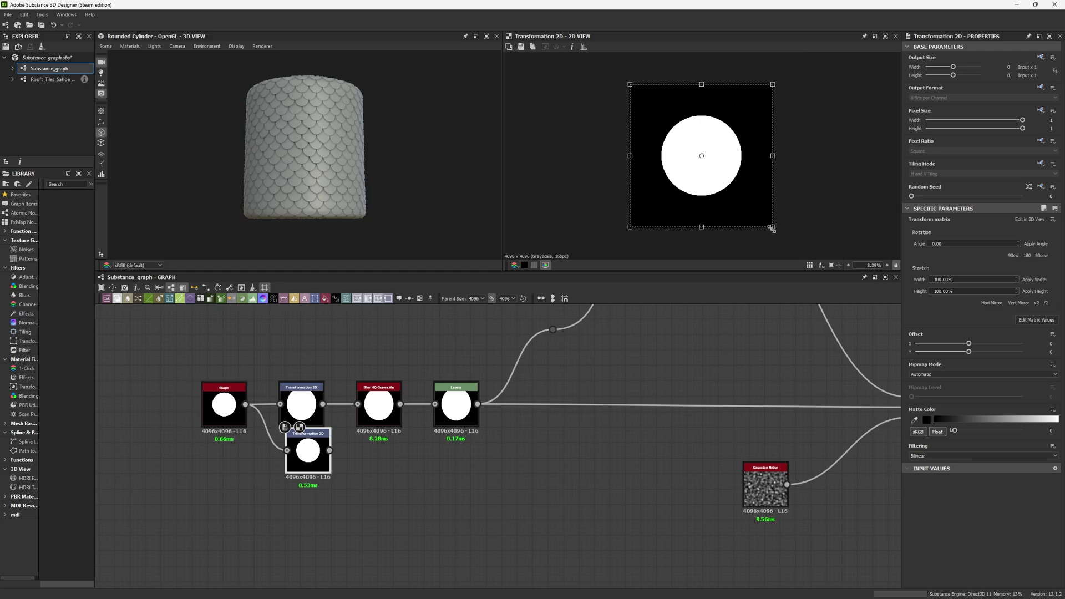
Step: Enlarge the disc uniformly in the new Transformation 2D node, narrow its width into an oval, and compare it with the original transform
{"action": "left_click_drag", "start_coordinate": [773, 227], "coordinate": [783, 237], "text": "shift"}
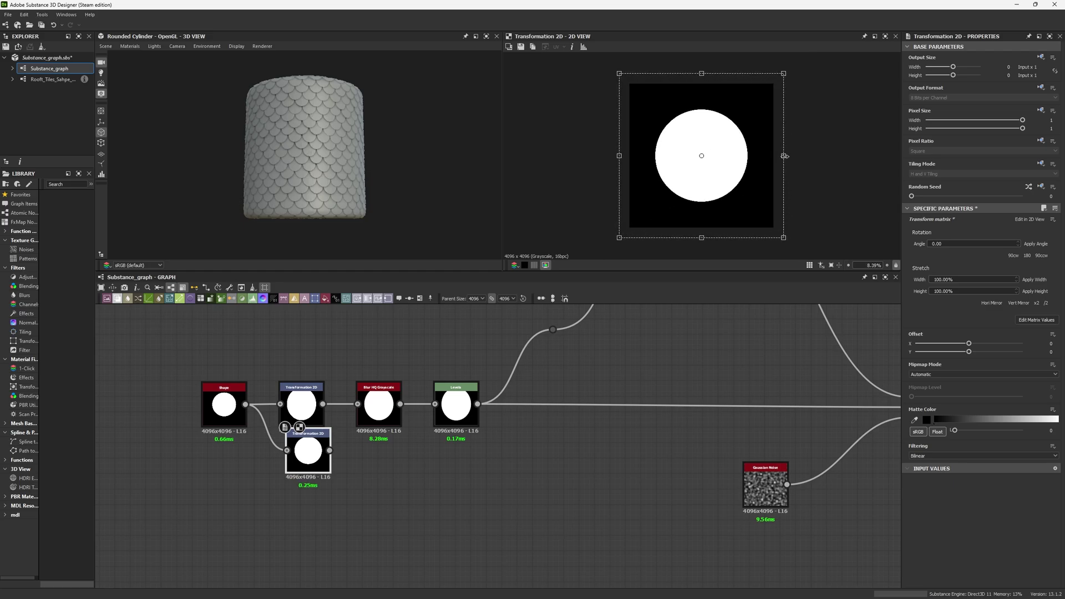
{"action": "left_click_drag", "start_coordinate": [784, 156], "coordinate": [731, 171]}
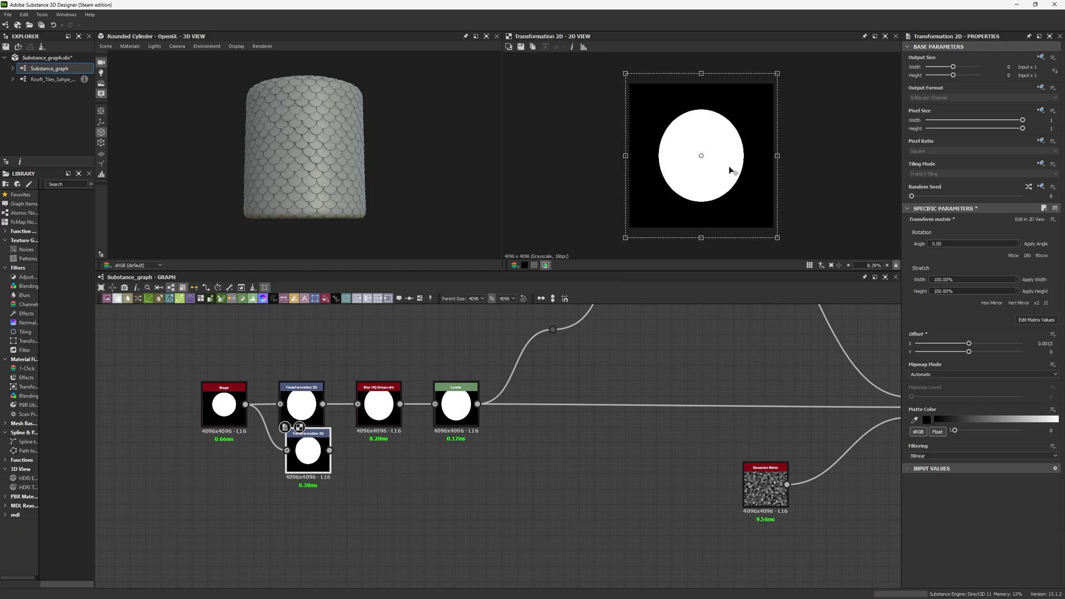
{"action": "double_click", "coordinate": [301, 401]}
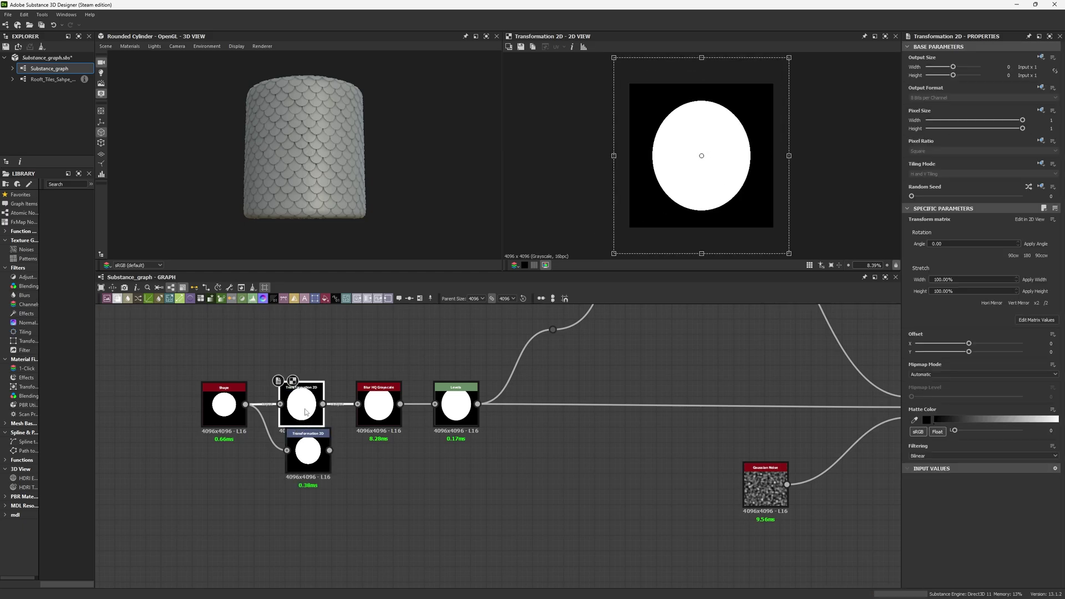
{"action": "double_click", "coordinate": [301, 442]}
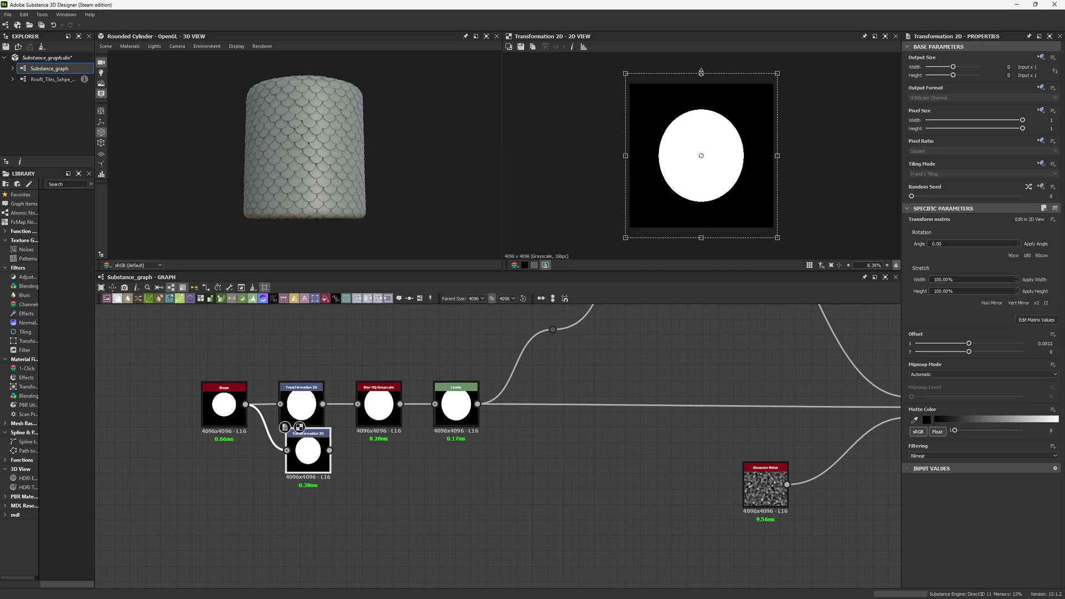
Step: Try stretching the disc taller and wider in the extra Transformation 2D node, and delete that node
{"action": "left_click_drag", "start_coordinate": [701, 73], "coordinate": [701, 66]}
{"action": "left_click_drag", "start_coordinate": [623, 153], "coordinate": [618, 152]}
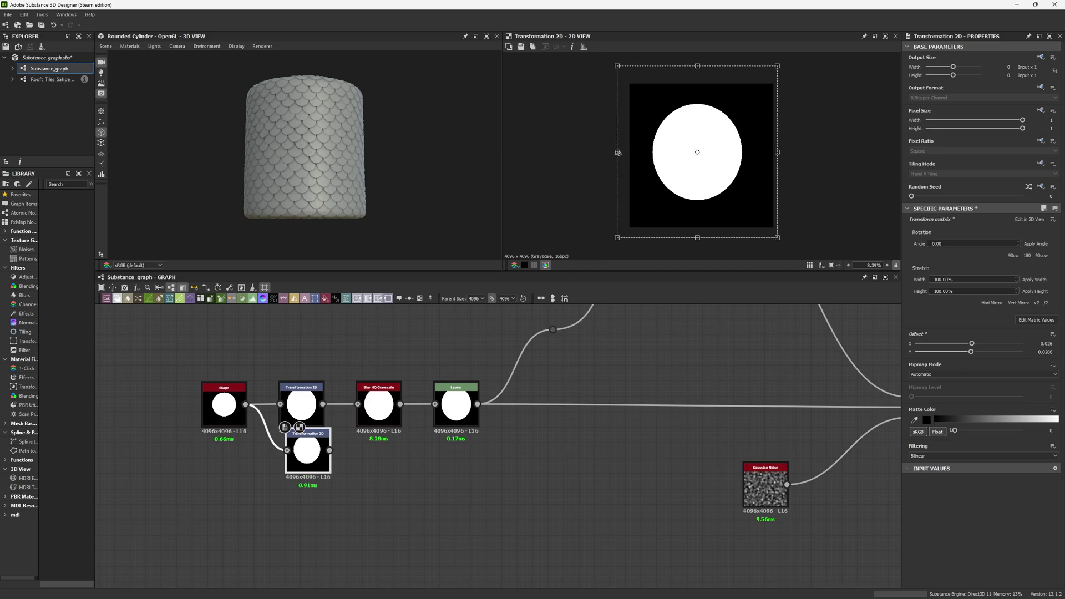
{"action": "key", "text": "ctrl+z"}
{"action": "left_click_drag", "start_coordinate": [625, 152], "coordinate": [616, 152]}
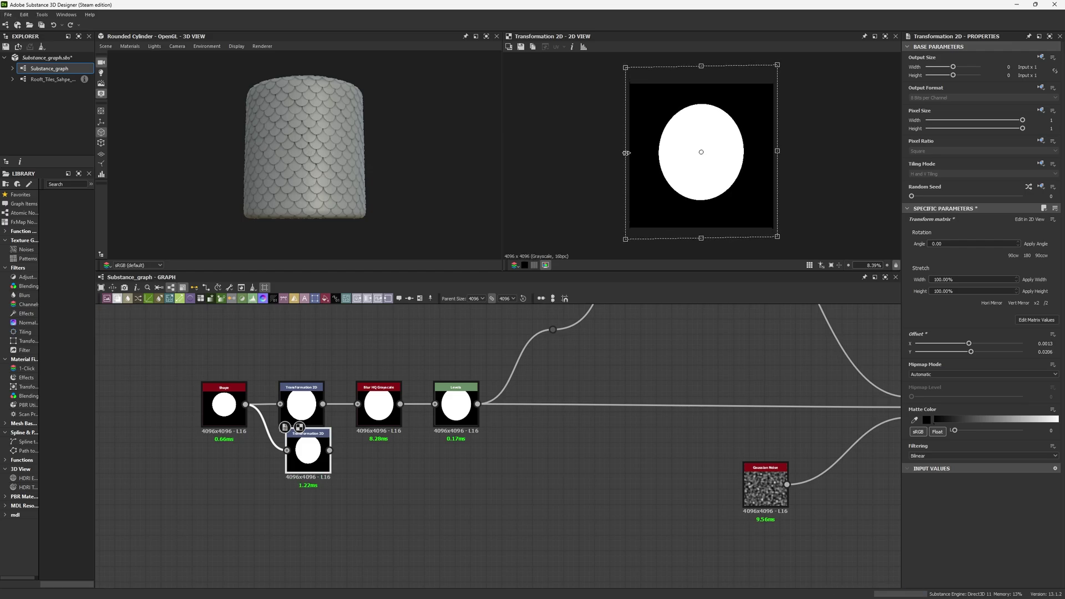
{"action": "left_click_drag", "start_coordinate": [626, 153], "coordinate": [614, 153]}
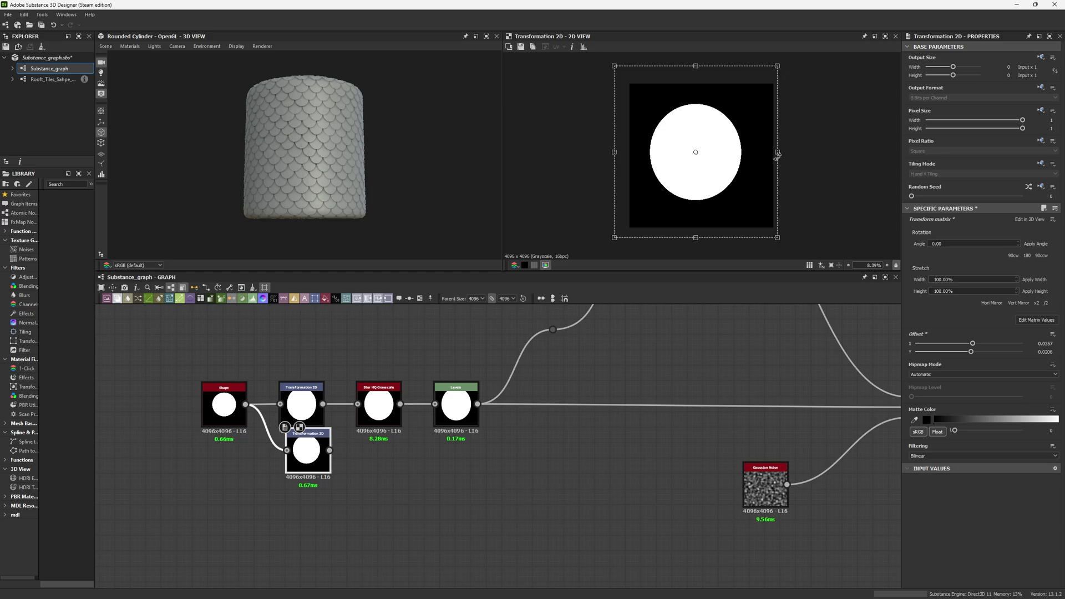
{"action": "left_click_drag", "start_coordinate": [777, 152], "coordinate": [781, 153]}
{"action": "left_click_drag", "start_coordinate": [698, 66], "coordinate": [698, 46]}
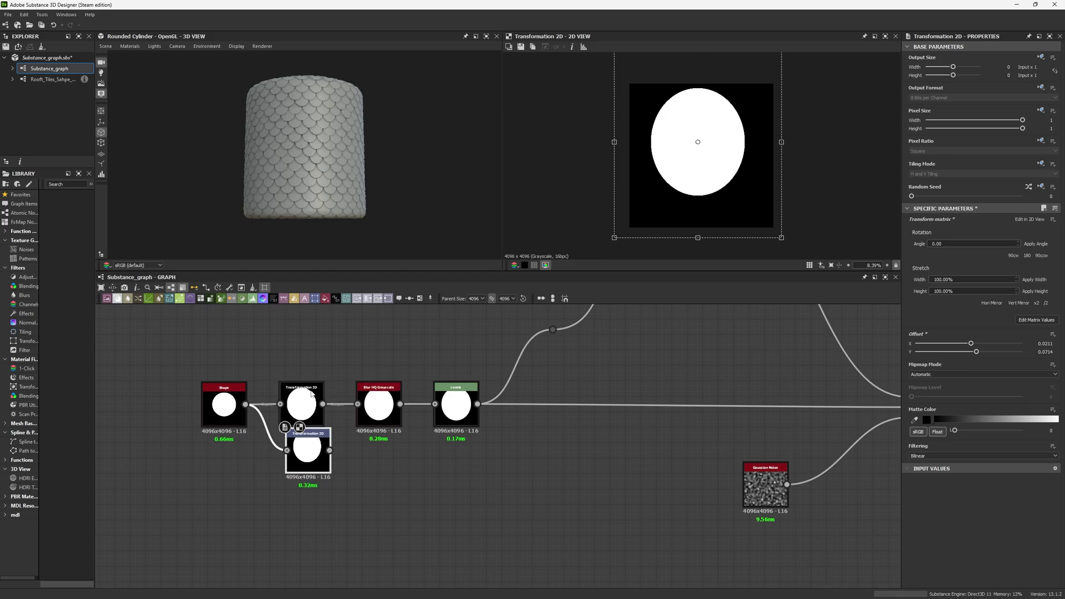
{"action": "key", "text": "Delete"}
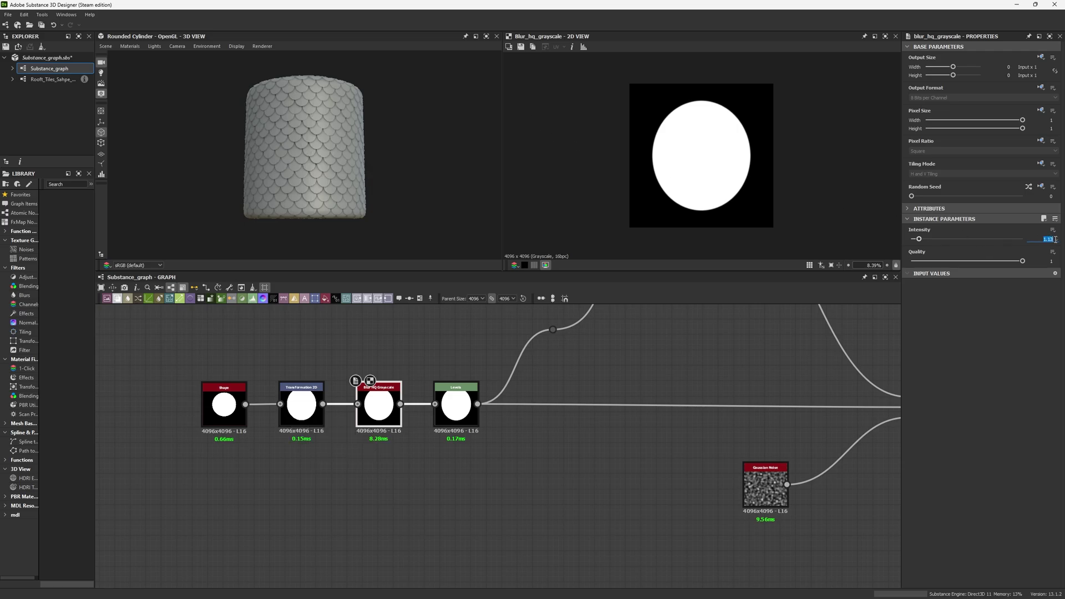
Step: Compare the disc's edge softness in the Transformation 2D, Blur HQ Grayscale and Levels outputs at close range
{"action": "scroll", "coordinate": [394, 383], "scroll_direction": "up", "scroll_amount": 4}
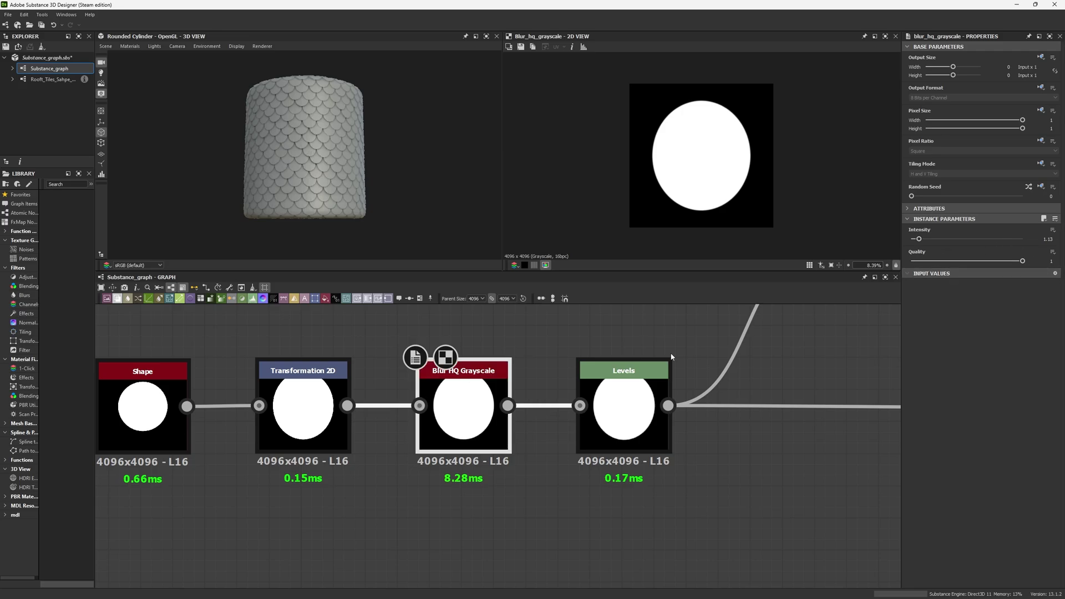
{"action": "left_click", "coordinate": [608, 401]}
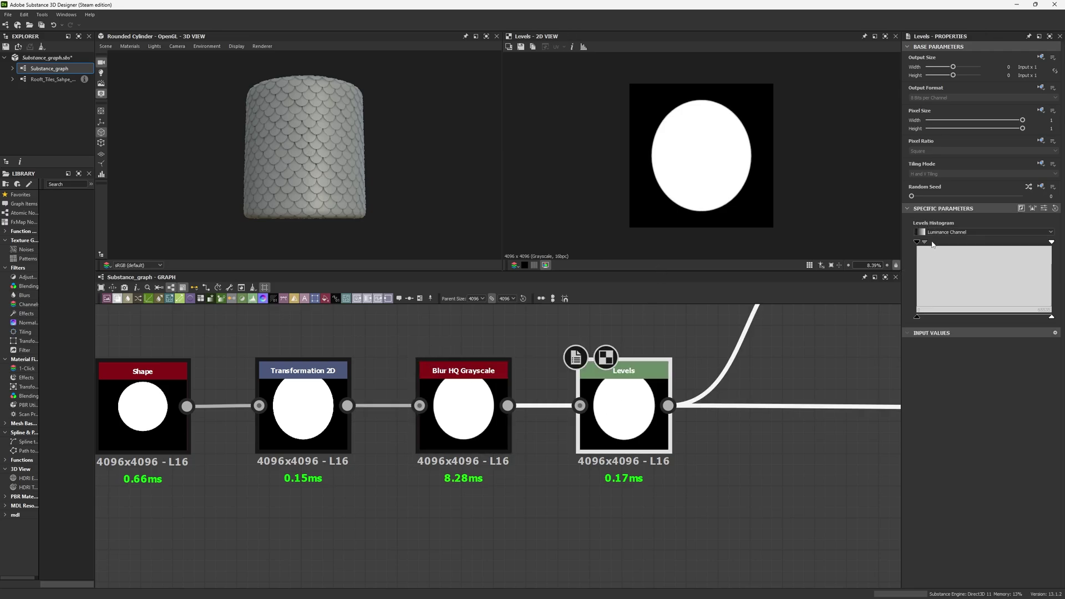
{"action": "scroll", "coordinate": [676, 206], "scroll_direction": "up", "scroll_amount": 10}
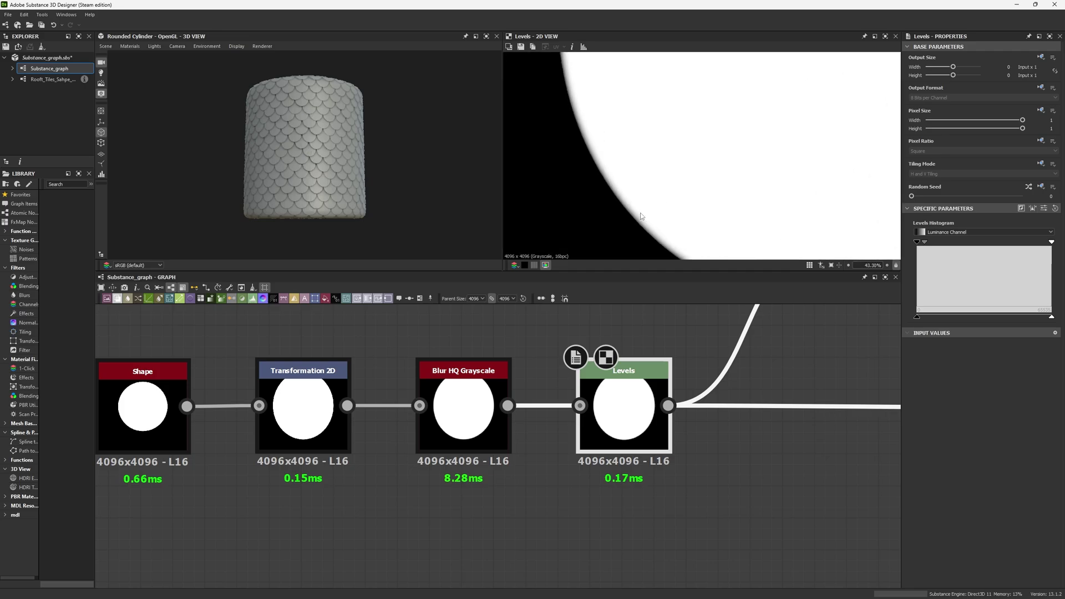
{"action": "left_click", "coordinate": [502, 377]}
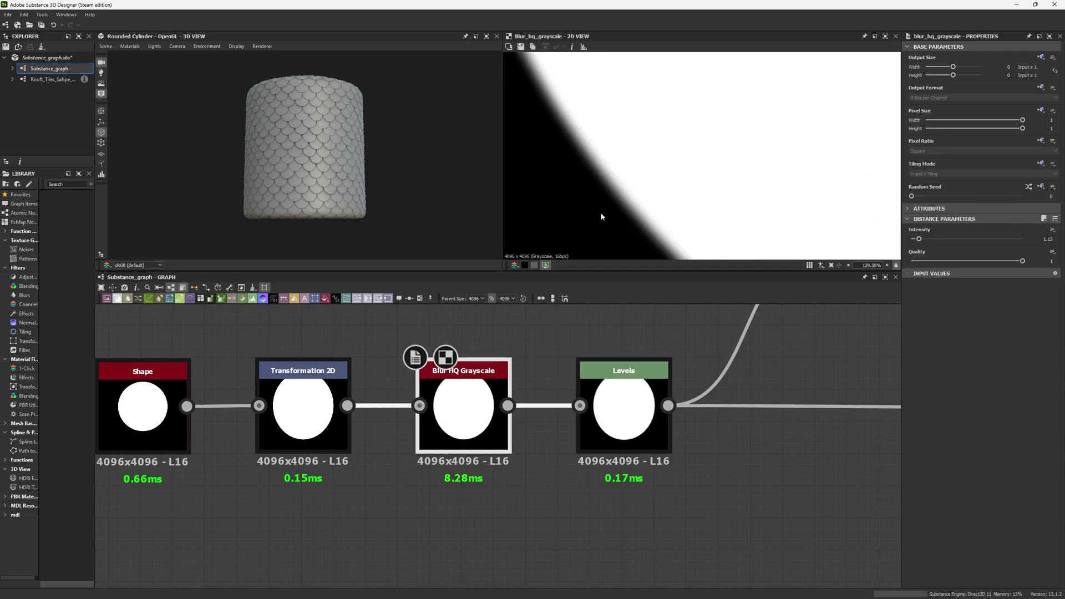
{"action": "left_click", "coordinate": [327, 383]}
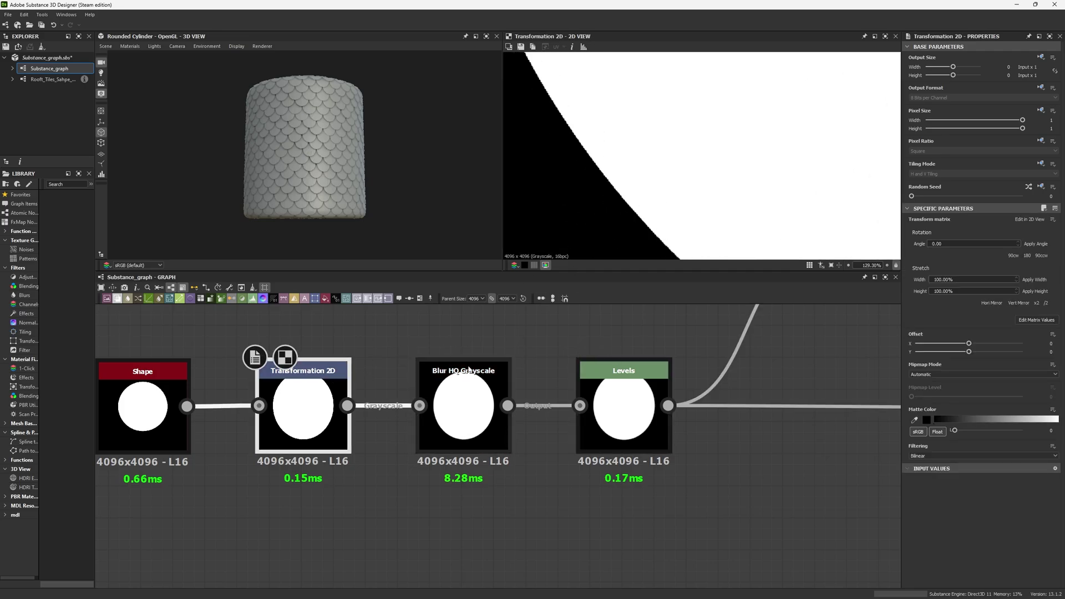
{"action": "left_click", "coordinate": [469, 371]}
{"action": "left_click", "coordinate": [634, 412]}
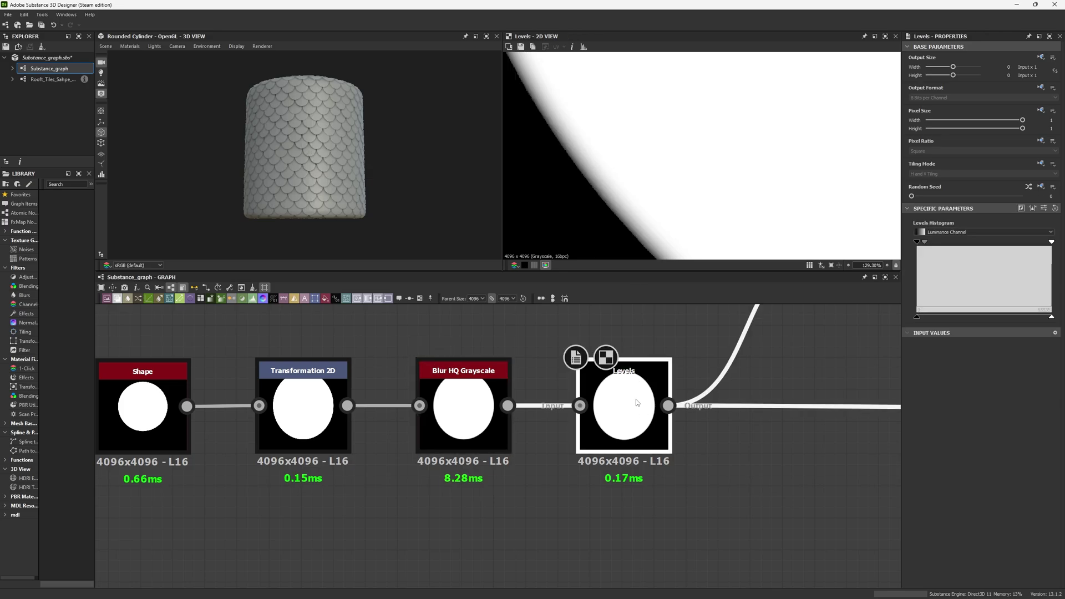
Step: Examine the tile edges on the cylinder alongside the Levels node's soft-edged oval
{"action": "scroll", "coordinate": [599, 209], "scroll_direction": "down", "scroll_amount": 5}
{"action": "scroll", "coordinate": [314, 176], "scroll_direction": "up", "scroll_amount": 8}
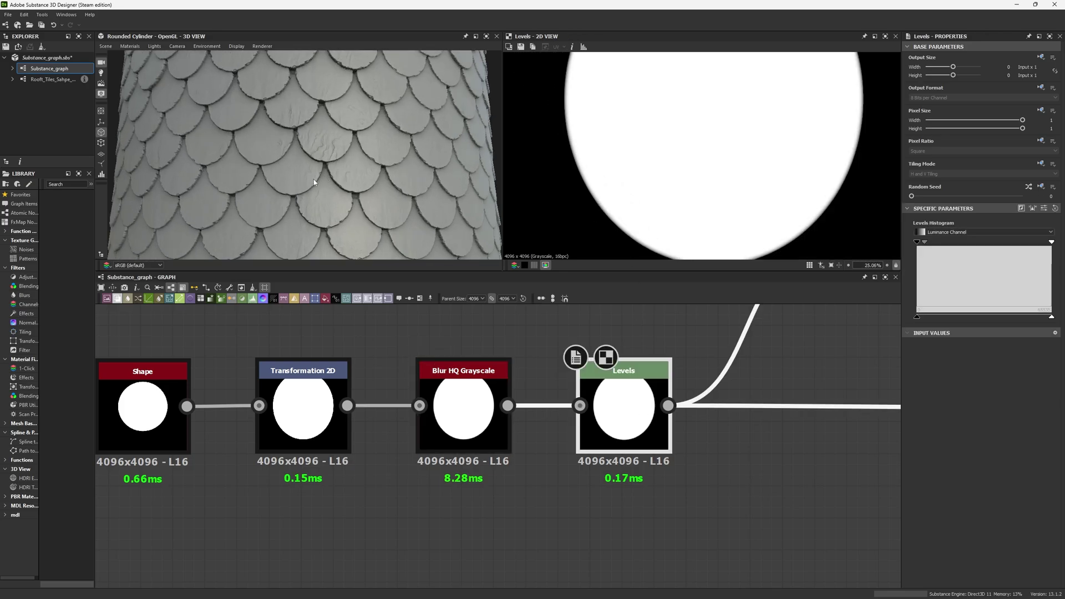
{"action": "scroll", "coordinate": [302, 183], "scroll_direction": "down", "scroll_amount": 8}
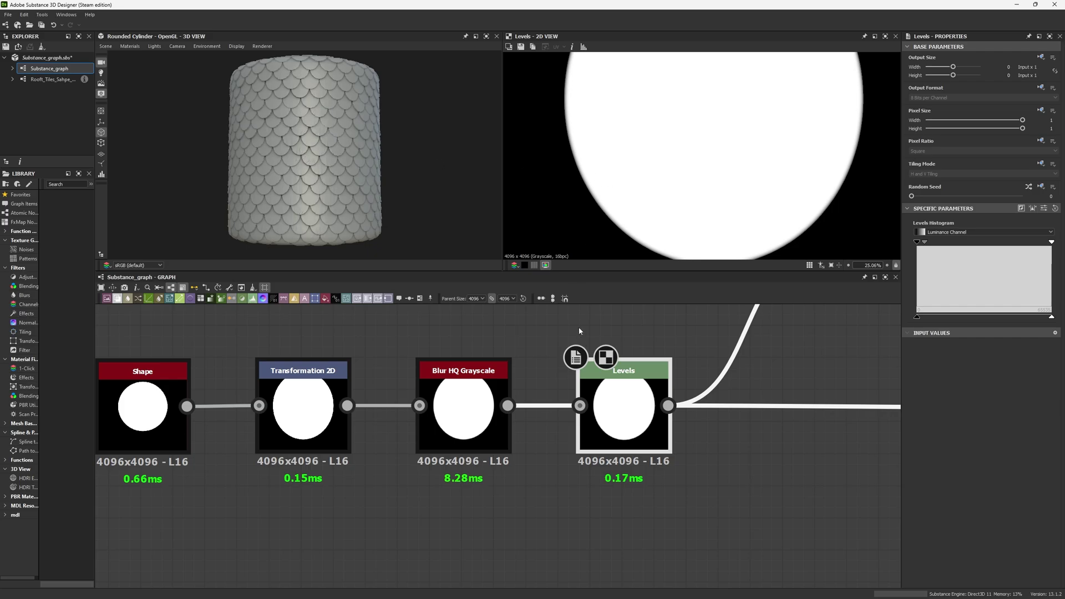
Step: Inspect the Slope Blur Grayscale node driven by blurred Clouds 2, including its intensity and the disc's roughened edge
{"action": "scroll", "coordinate": [580, 331], "scroll_direction": "down", "scroll_amount": 5}
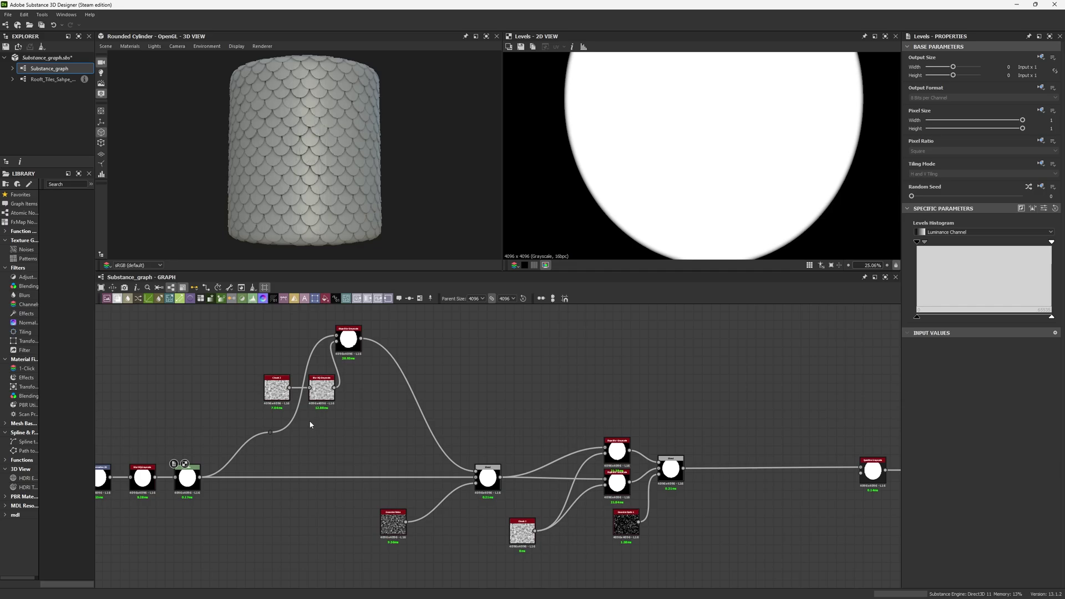
{"action": "left_click", "coordinate": [348, 339]}
{"action": "middle_click_drag", "start_coordinate": [374, 392], "coordinate": [424, 411]}
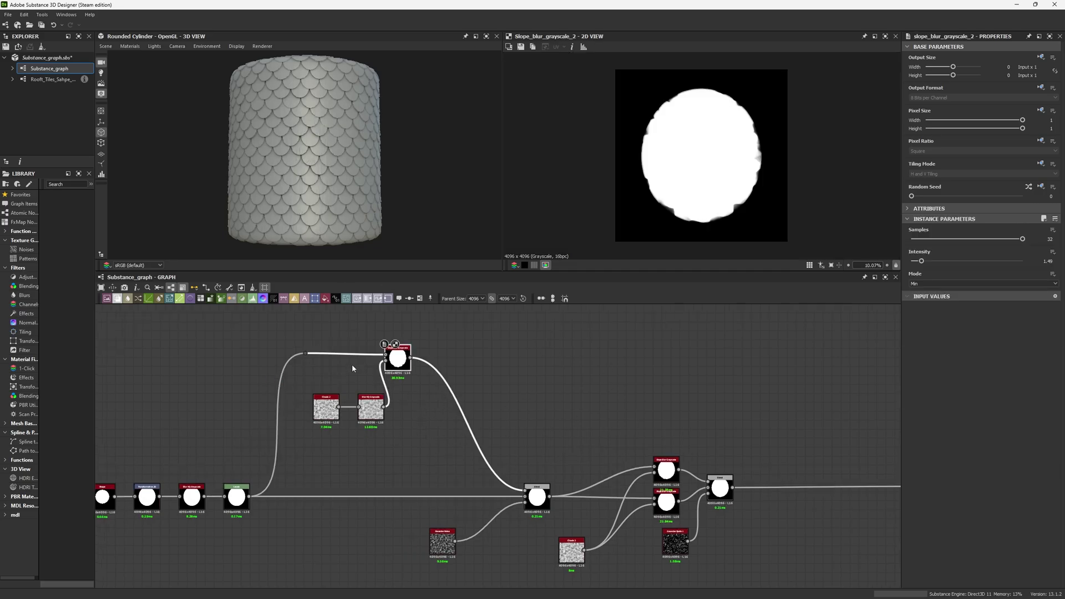
{"action": "scroll", "coordinate": [237, 495], "scroll_direction": "up", "scroll_amount": 3}
{"action": "middle_click_drag", "start_coordinate": [292, 374], "coordinate": [226, 516]}
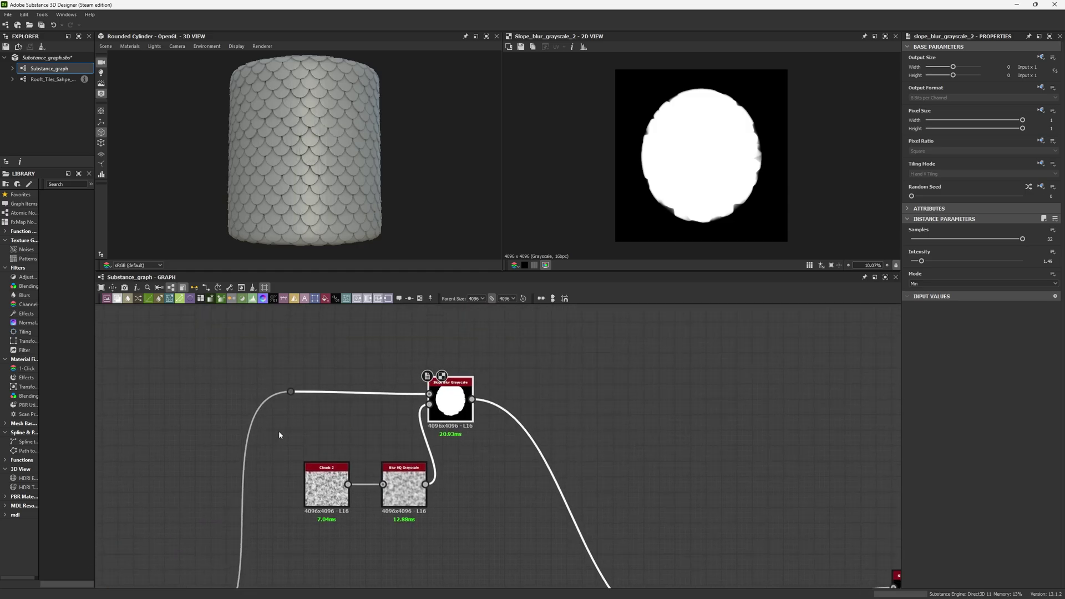
{"action": "scroll", "coordinate": [279, 435], "scroll_direction": "up", "scroll_amount": 2}
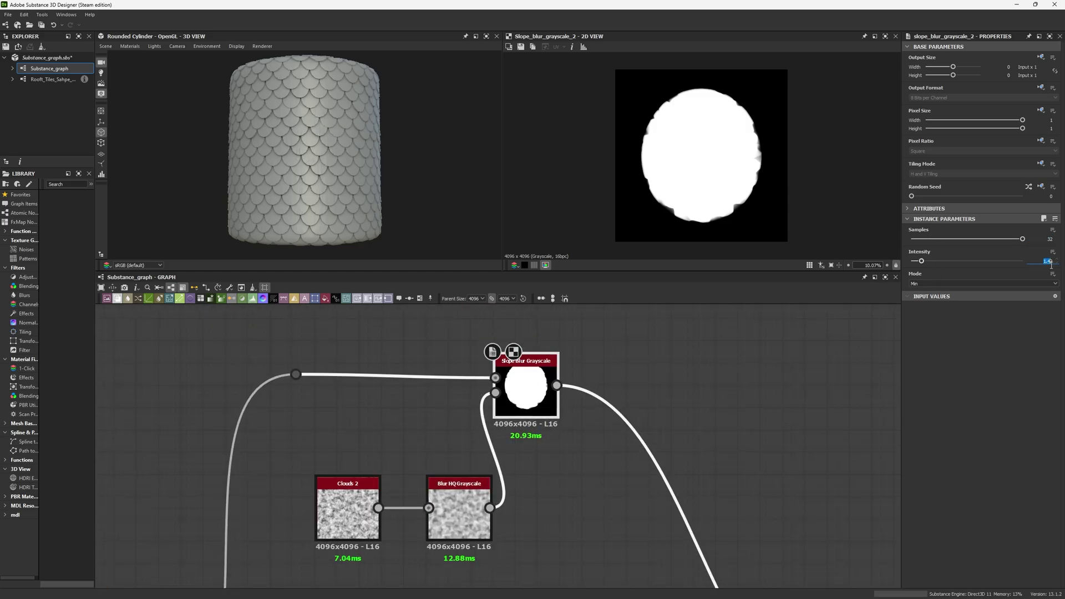
{"action": "scroll", "coordinate": [677, 208], "scroll_direction": "up", "scroll_amount": 3}
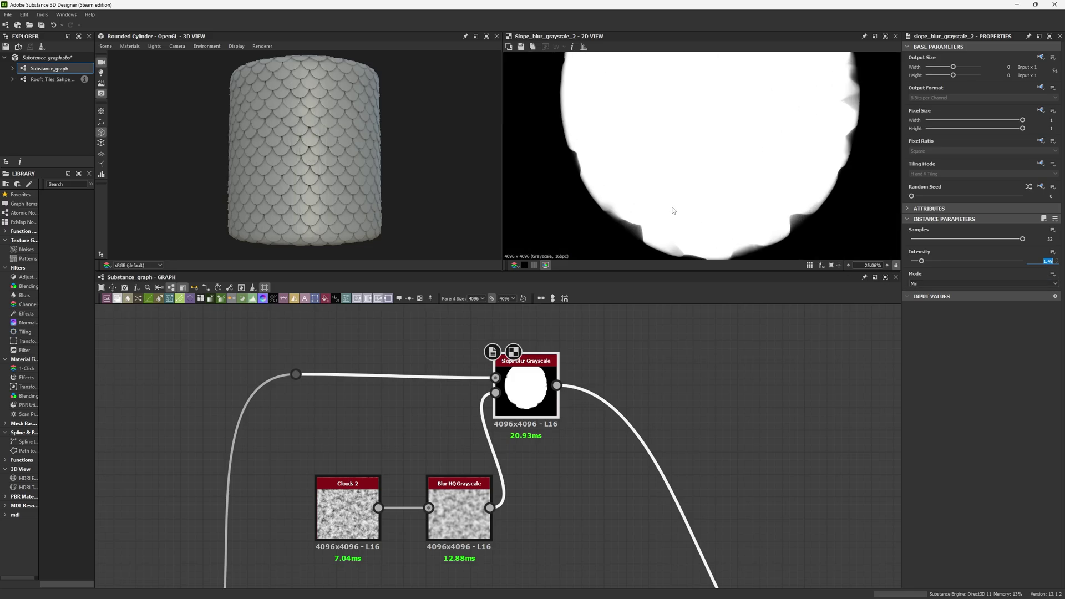
{"action": "scroll", "coordinate": [581, 220], "scroll_direction": "up", "scroll_amount": 2}
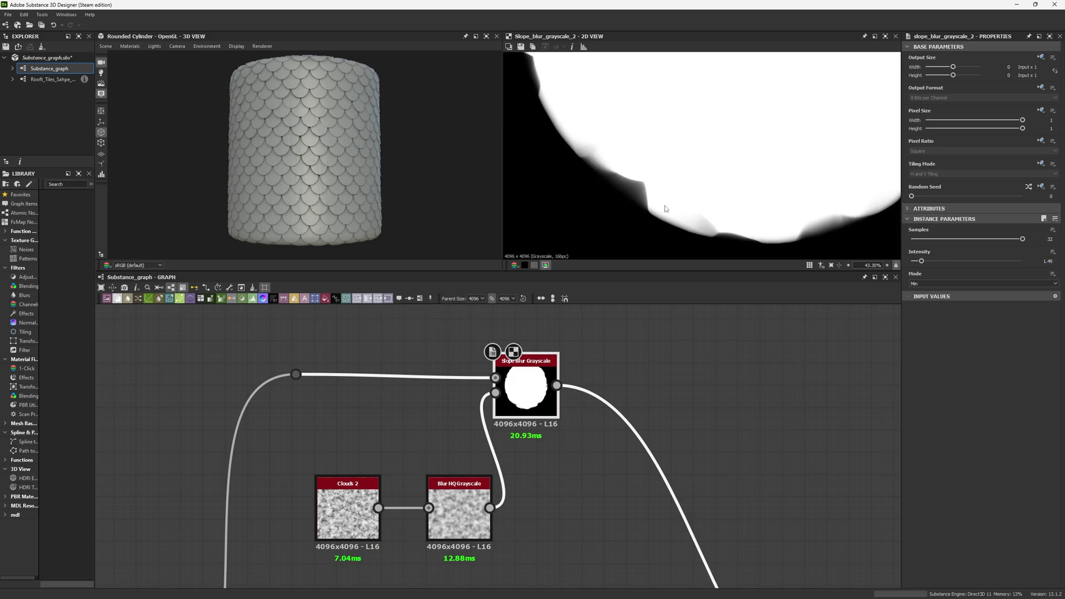
Step: Examine the roughened disc edge and compare the Clouds 2, Blur HQ Grayscale and Slope Blur Grayscale outputs
{"action": "middle_click_drag", "start_coordinate": [664, 205], "coordinate": [579, 198]}
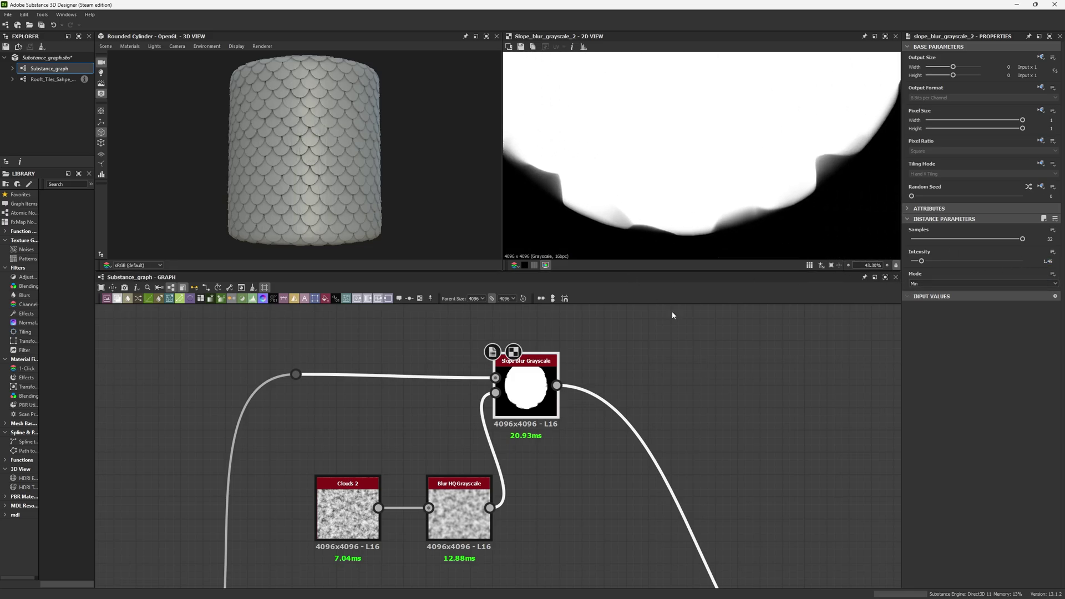
{"action": "middle_click_drag", "start_coordinate": [476, 381], "coordinate": [401, 380]}
{"action": "key", "text": "f"}
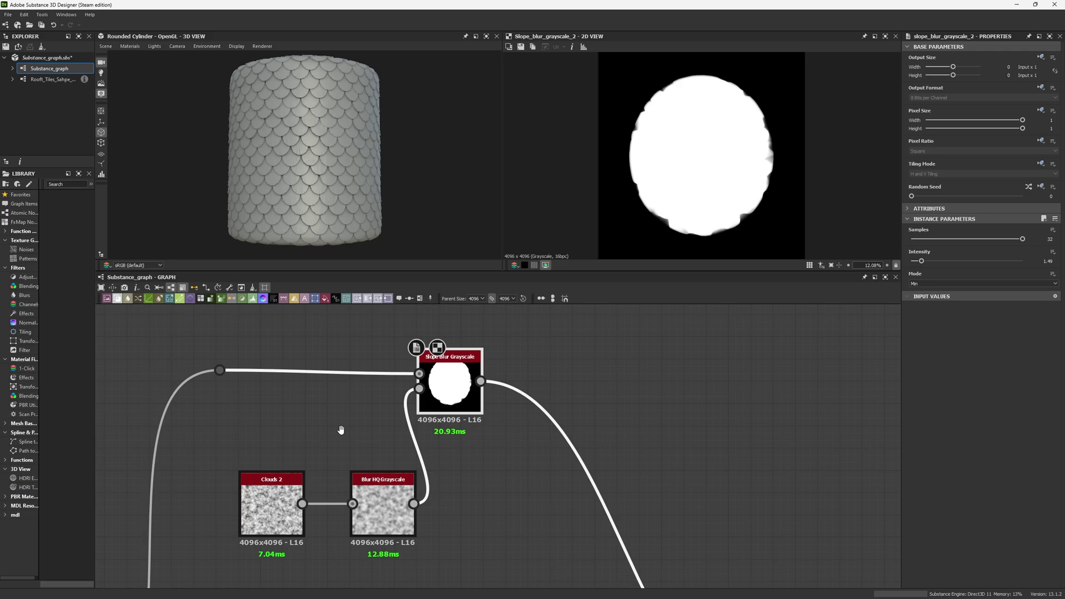
{"action": "middle_click_drag", "start_coordinate": [406, 428], "coordinate": [404, 375]}
{"action": "left_click", "coordinate": [285, 450]}
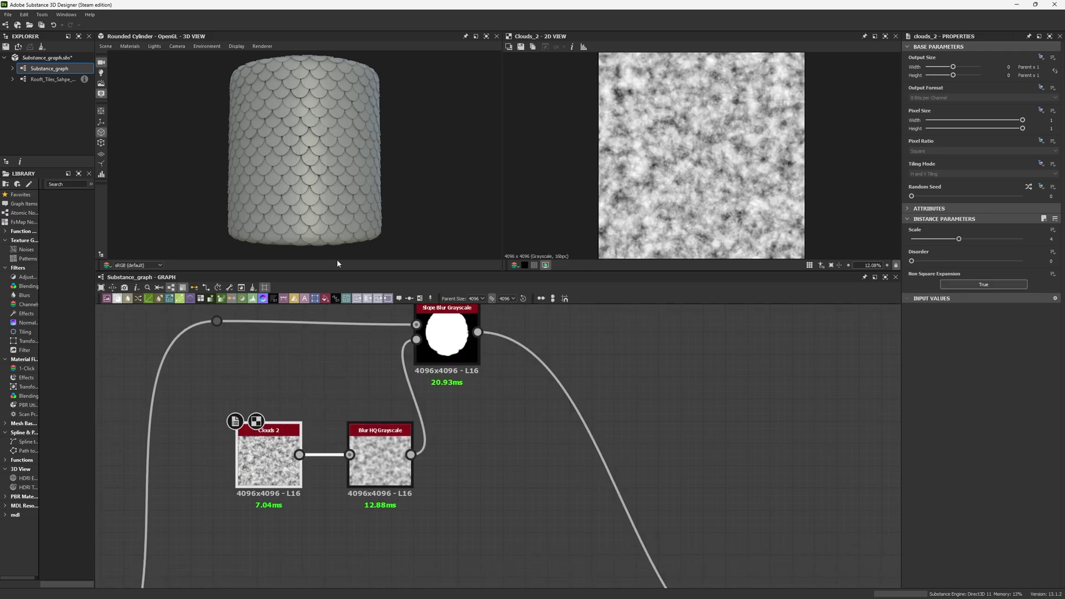
{"action": "scroll", "coordinate": [719, 117], "scroll_direction": "down", "scroll_amount": 3}
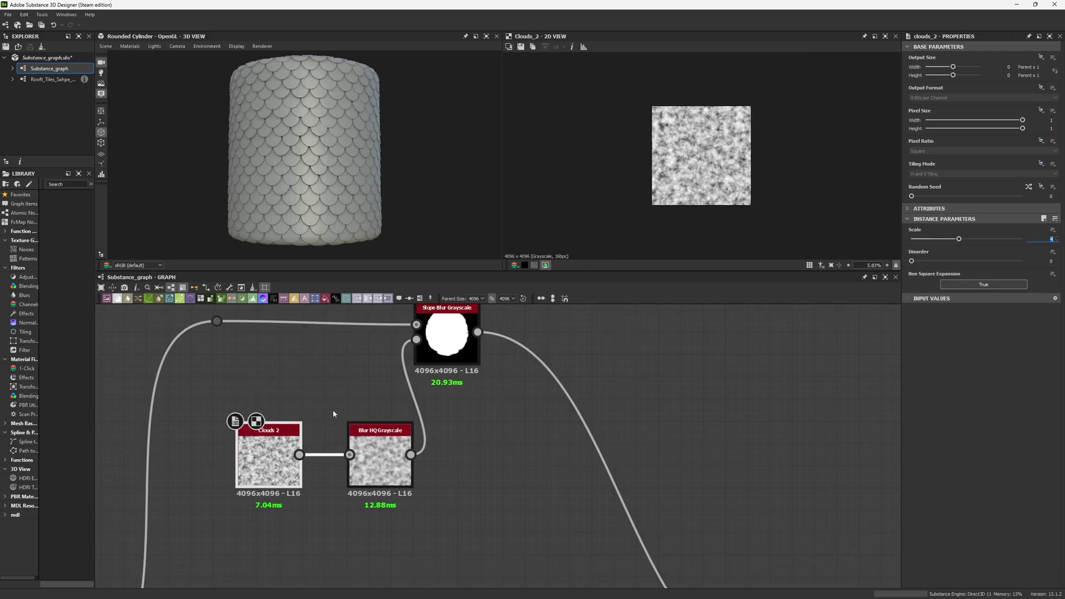
{"action": "left_click", "coordinate": [371, 437]}
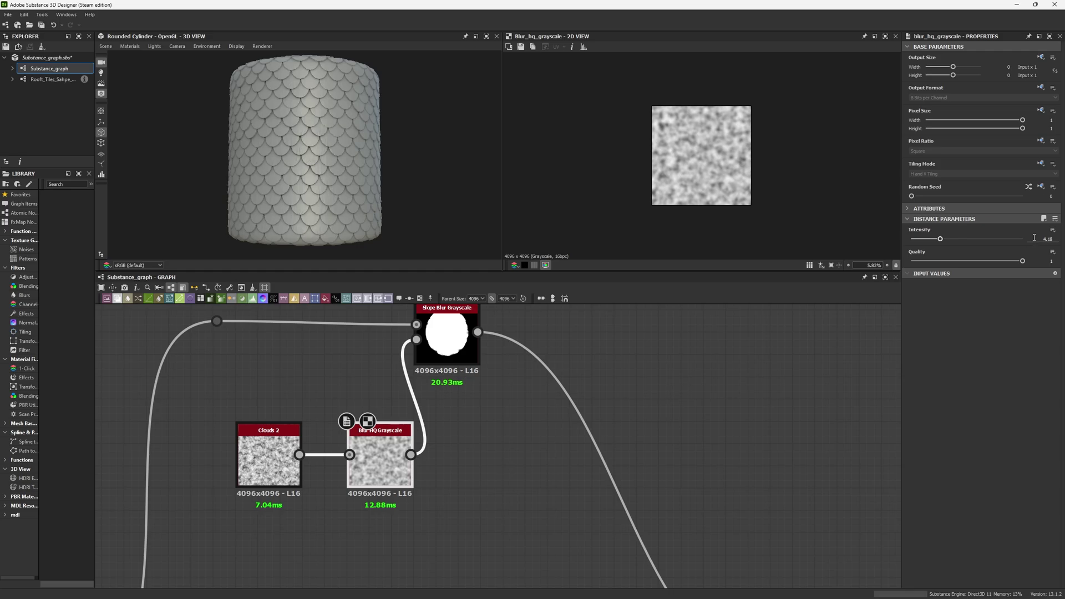
{"action": "left_click", "coordinate": [430, 335]}
{"action": "scroll", "coordinate": [658, 211], "scroll_direction": "up", "scroll_amount": 5}
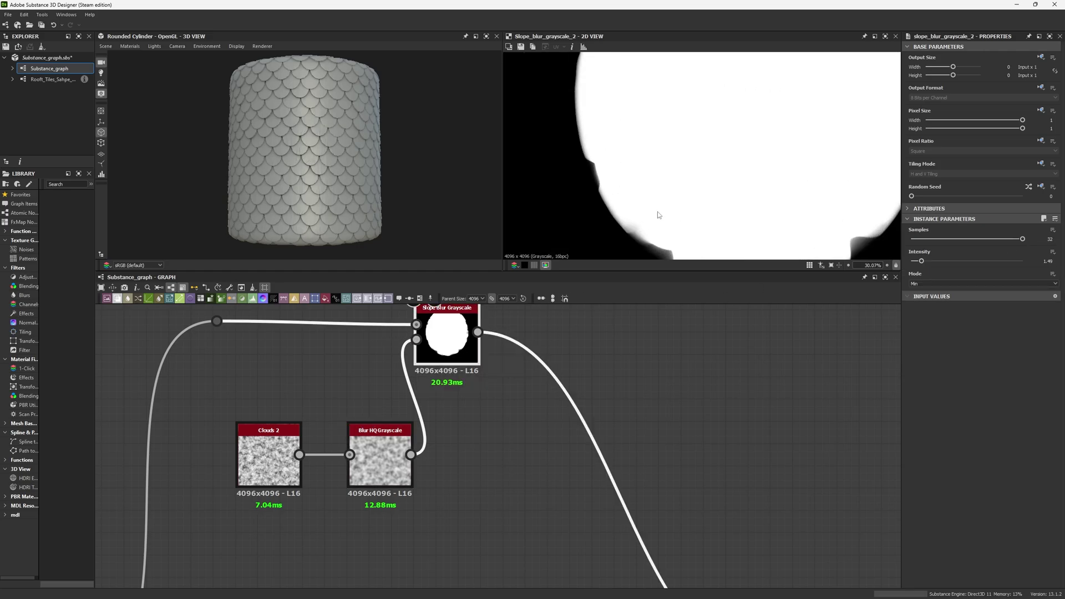
Step: Try a different random seed on the Clouds 2 node, check the tile edges at close range, and undo the change
{"action": "left_click", "coordinate": [268, 455]}
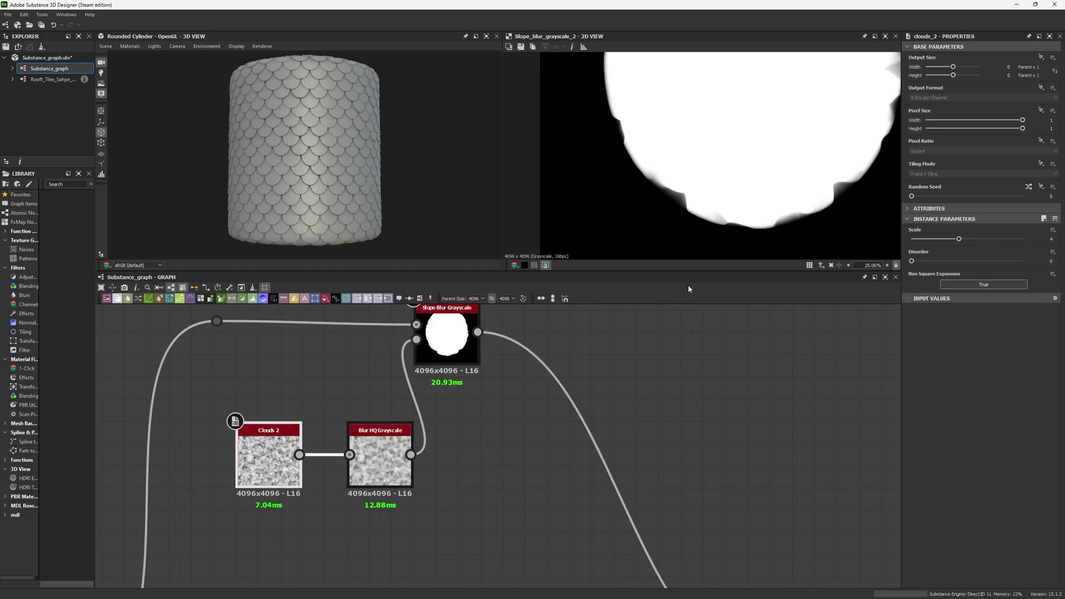
{"action": "left_click", "coordinate": [941, 196]}
{"action": "left_click", "coordinate": [940, 197]}
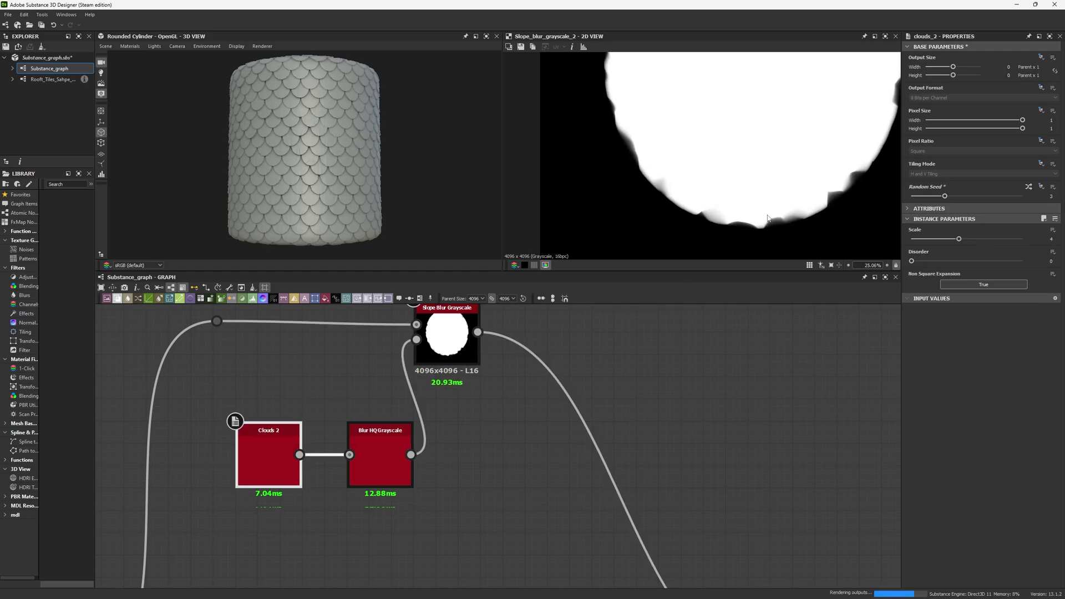
{"action": "scroll", "coordinate": [328, 171], "scroll_direction": "up", "scroll_amount": 5}
{"action": "scroll", "coordinate": [328, 171], "scroll_direction": "up", "scroll_amount": 5}
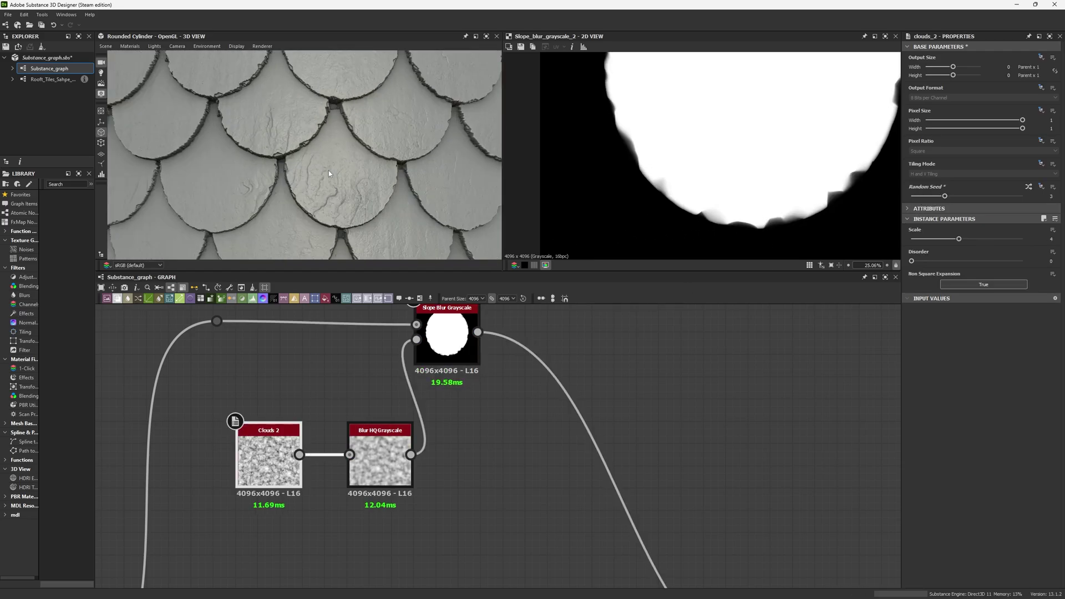
{"action": "scroll", "coordinate": [328, 171], "scroll_direction": "down", "scroll_amount": 2}
{"action": "key", "text": "ctrl+z"}
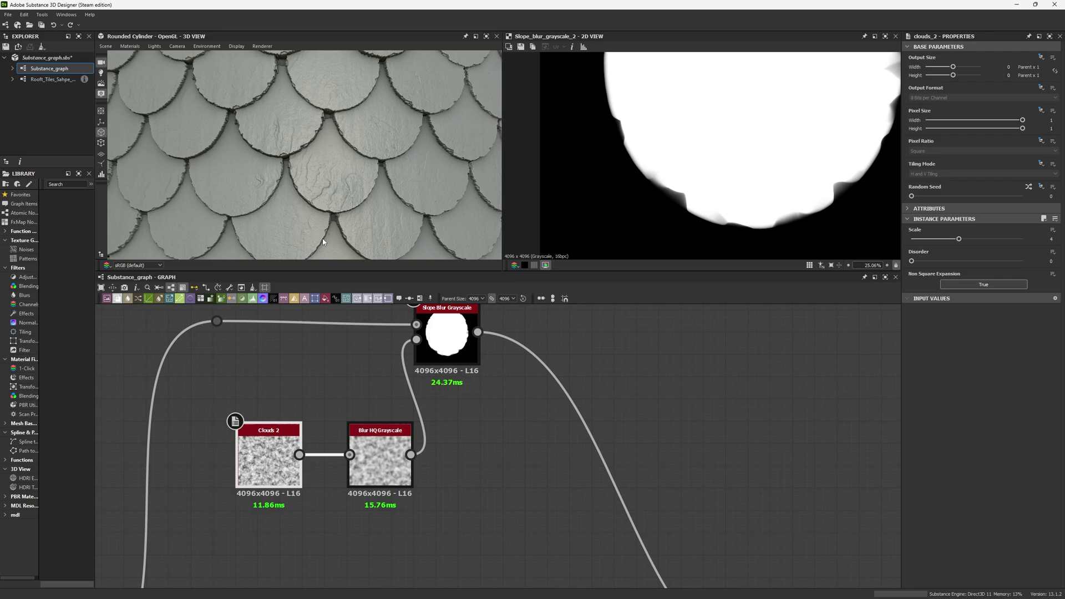
Step: Compare the smooth disc from the Levels node with the Blend node that mixes in the roughened disc
{"action": "scroll", "coordinate": [399, 334], "scroll_direction": "down", "scroll_amount": 3}
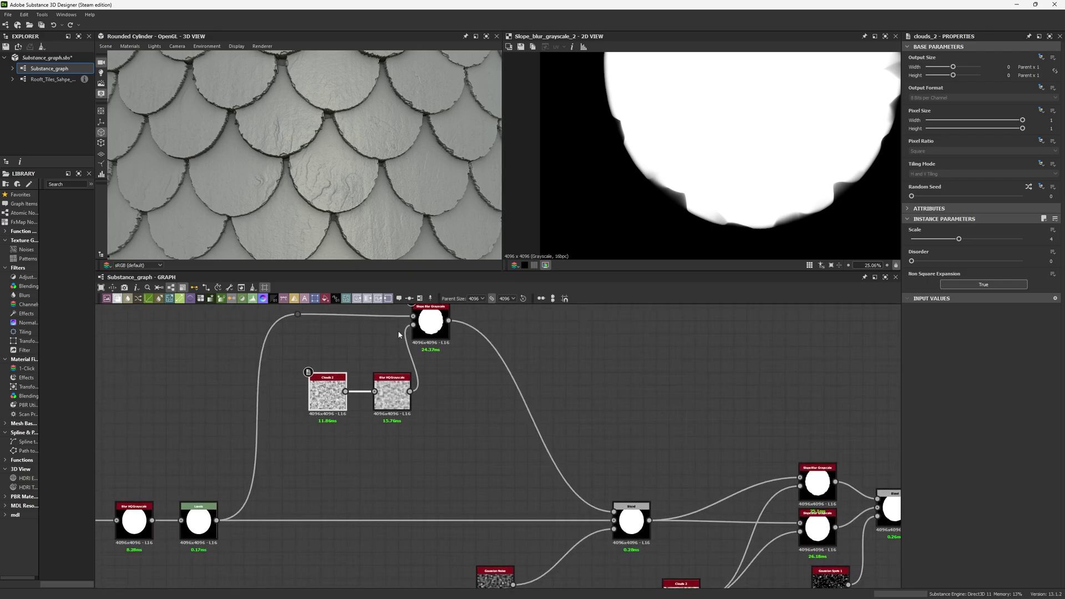
{"action": "scroll", "coordinate": [568, 465], "scroll_direction": "up", "scroll_amount": 5}
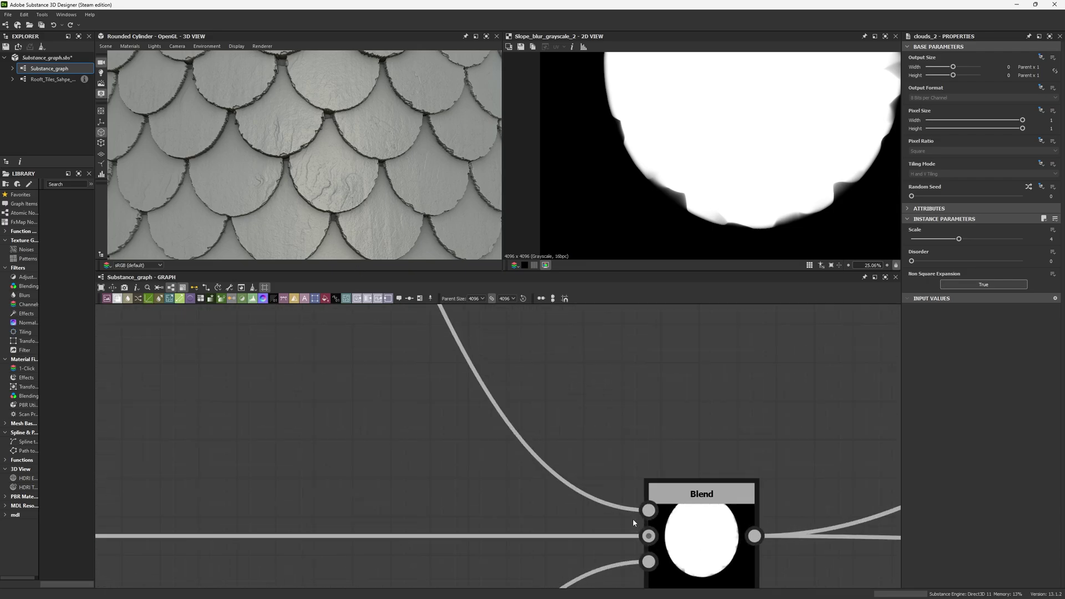
{"action": "scroll", "coordinate": [650, 513], "scroll_direction": "down", "scroll_amount": 3}
{"action": "middle_click_drag", "start_coordinate": [486, 557], "coordinate": [707, 461]}
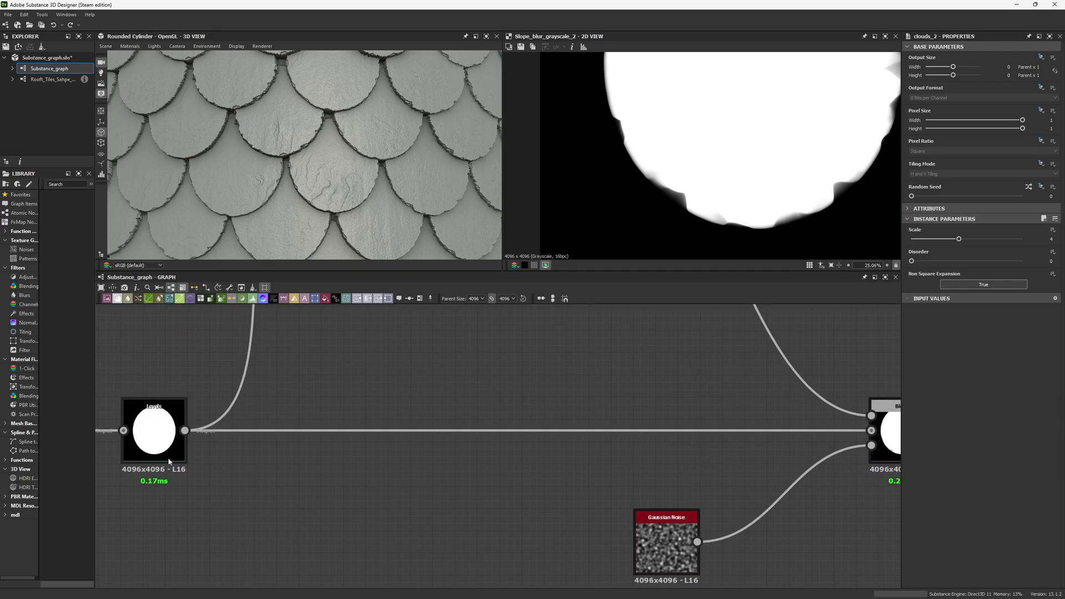
{"action": "double_click", "coordinate": [169, 460]}
{"action": "middle_click_drag", "start_coordinate": [813, 416], "coordinate": [461, 408]}
{"action": "scroll", "coordinate": [462, 408], "scroll_direction": "up", "scroll_amount": 4}
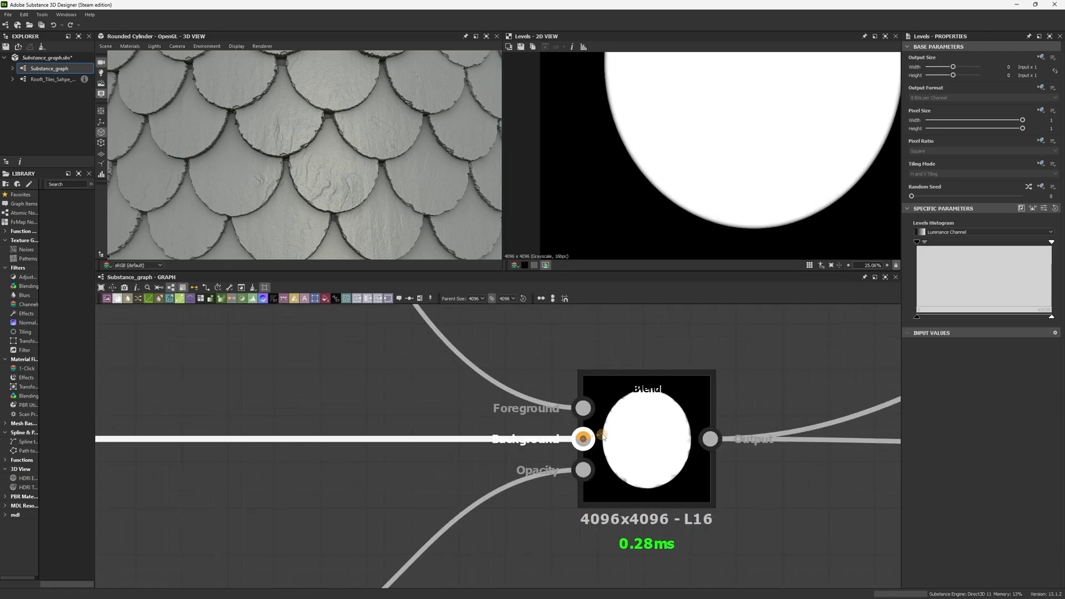
{"action": "double_click", "coordinate": [603, 435]}
{"action": "scroll", "coordinate": [714, 322], "scroll_direction": "down", "scroll_amount": 3}
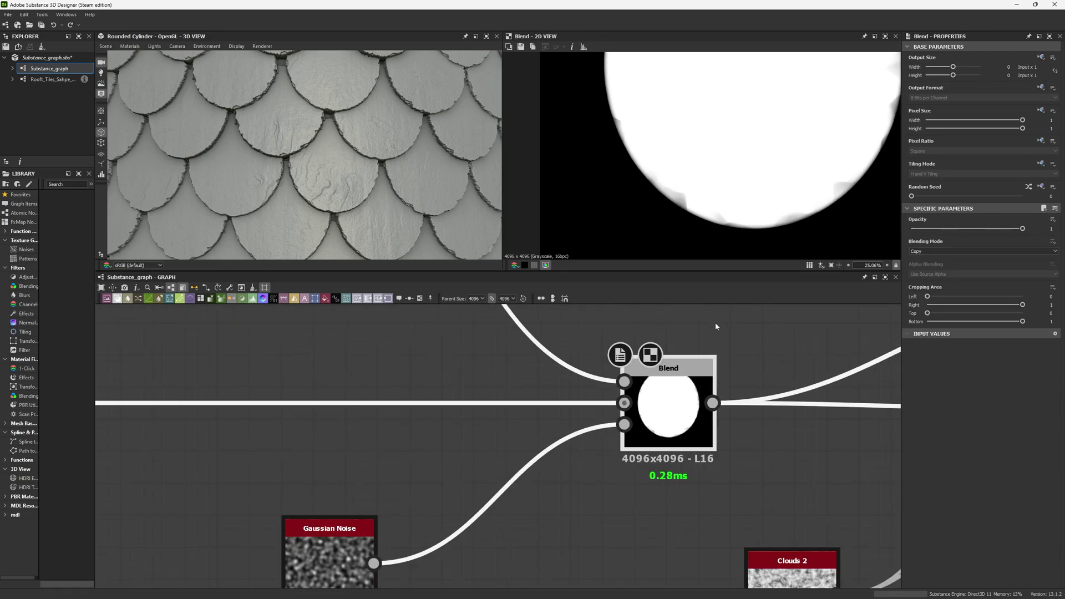
Step: Inspect the Gaussian Noise driving the Blend node's opacity and the disc edge produced by that blend
{"action": "left_click", "coordinate": [423, 457]}
{"action": "left_click_drag", "start_coordinate": [424, 457], "coordinate": [467, 457]}
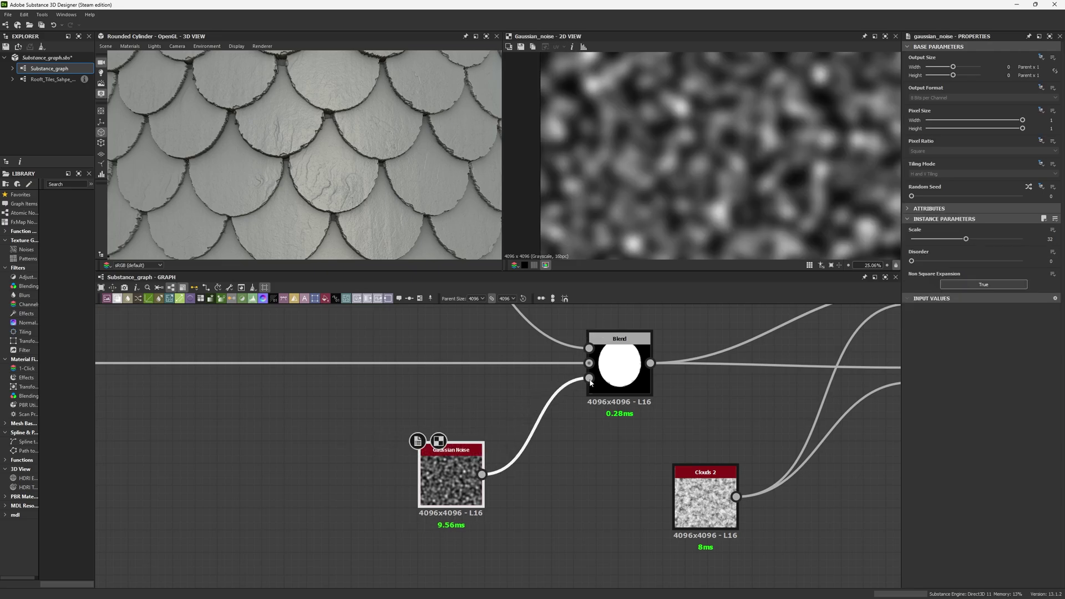
{"action": "middle_click_drag", "start_coordinate": [605, 324], "coordinate": [573, 403]}
{"action": "scroll", "coordinate": [568, 416], "scroll_direction": "down", "scroll_amount": 3}
{"action": "scroll", "coordinate": [569, 420], "scroll_direction": "up", "scroll_amount": 3}
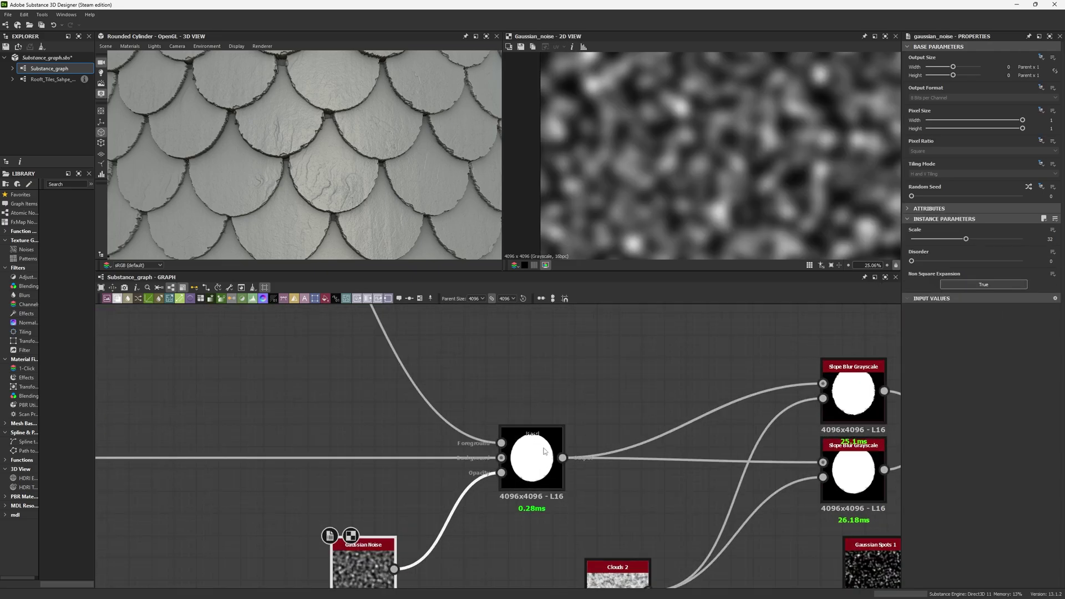
{"action": "left_click", "coordinate": [543, 451]}
{"action": "scroll", "coordinate": [613, 393], "scroll_direction": "down", "scroll_amount": 2}
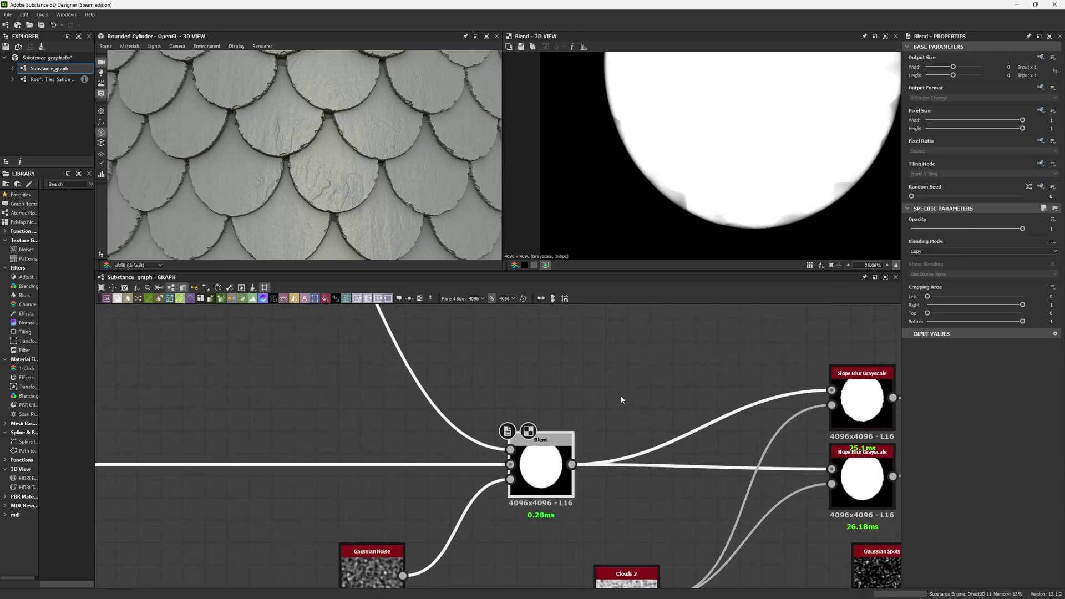
Step: Move the Clouds 2 node farther from the two Slope Blur Grayscale nodes it feeds, and view its noise
{"action": "middle_click_drag", "start_coordinate": [637, 392], "coordinate": [281, 352]}
{"action": "left_click_drag", "start_coordinate": [246, 539], "coordinate": [318, 493]}
{"action": "scroll", "coordinate": [438, 391], "scroll_direction": "up", "scroll_amount": 2}
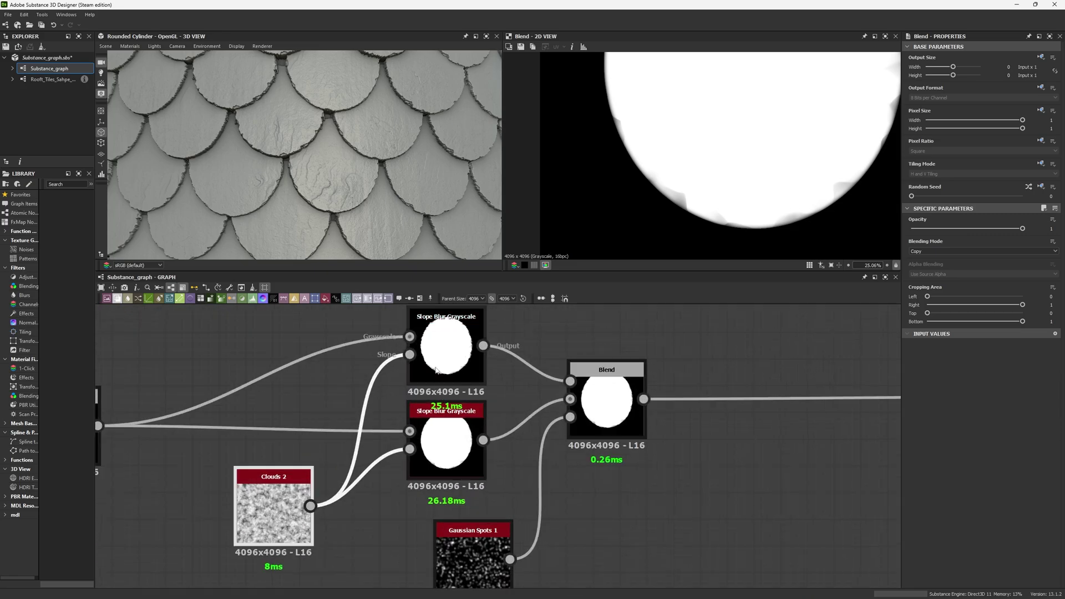
{"action": "left_click", "coordinate": [268, 490]}
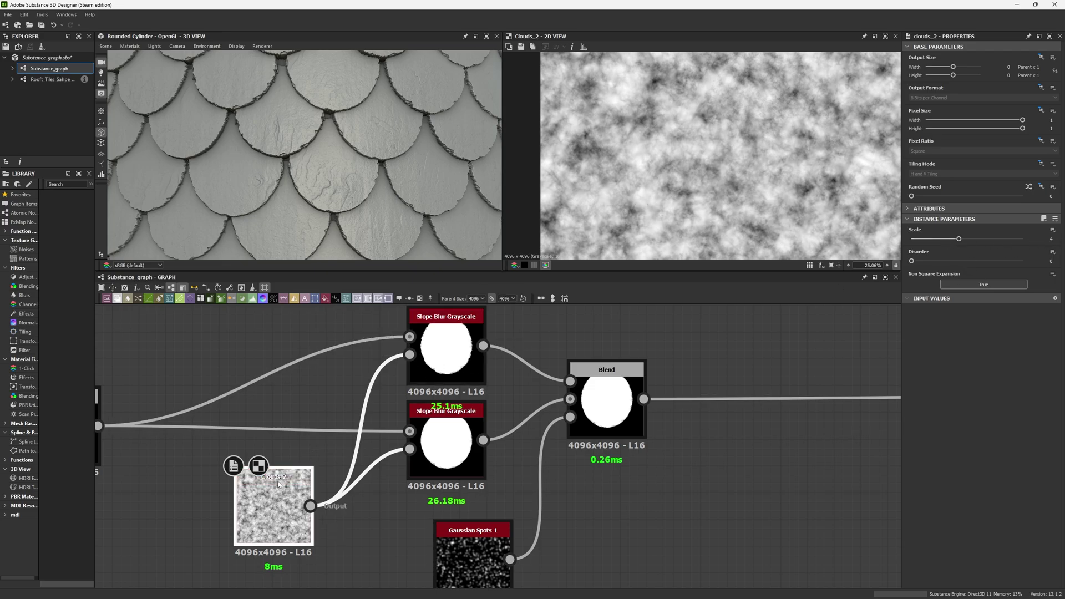
{"action": "left_click_drag", "start_coordinate": [279, 484], "coordinate": [200, 498]}
Step: Compare the edge detail and intensity settings of the two parallel Slope Blur Grayscale nodes
{"action": "double_click", "coordinate": [446, 346]}
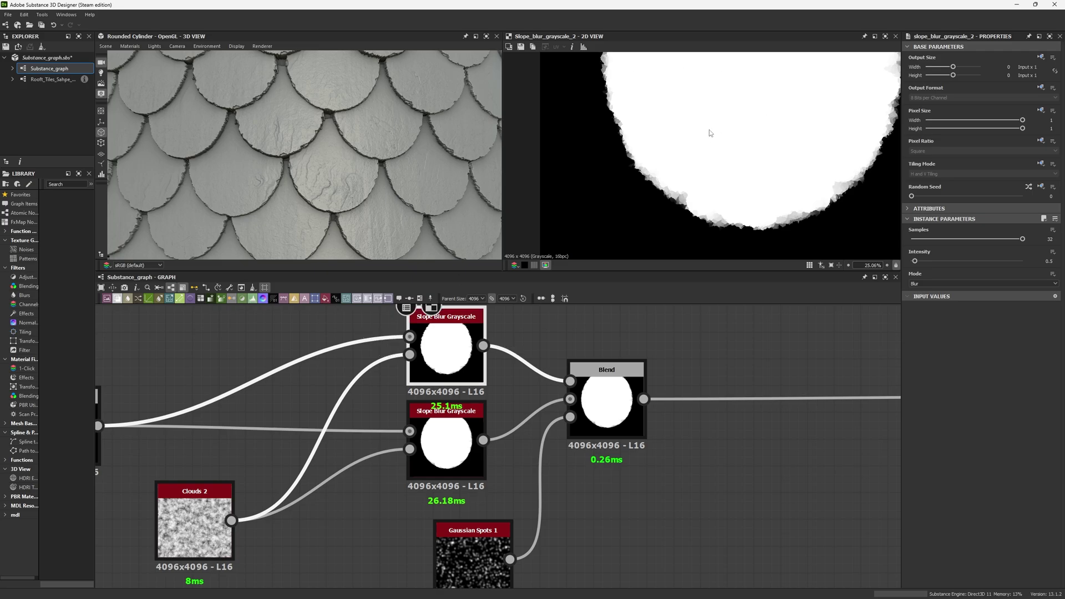
{"action": "middle_click_drag", "start_coordinate": [710, 134], "coordinate": [687, 198]}
{"action": "middle_click_drag", "start_coordinate": [697, 150], "coordinate": [675, 173]}
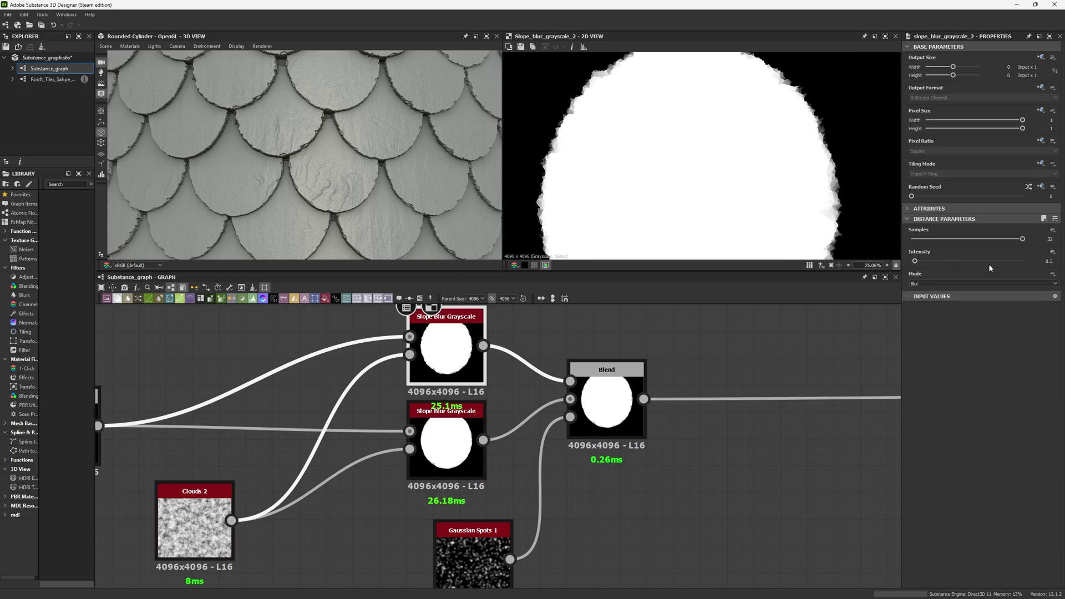
{"action": "double_click", "coordinate": [456, 439]}
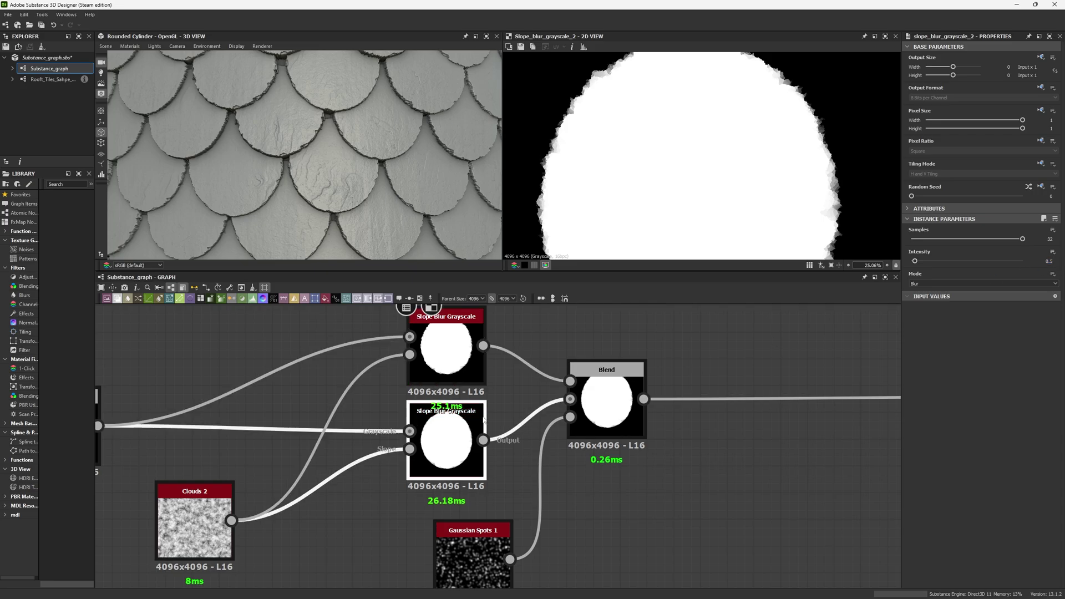
{"action": "left_click", "coordinate": [1043, 260]}
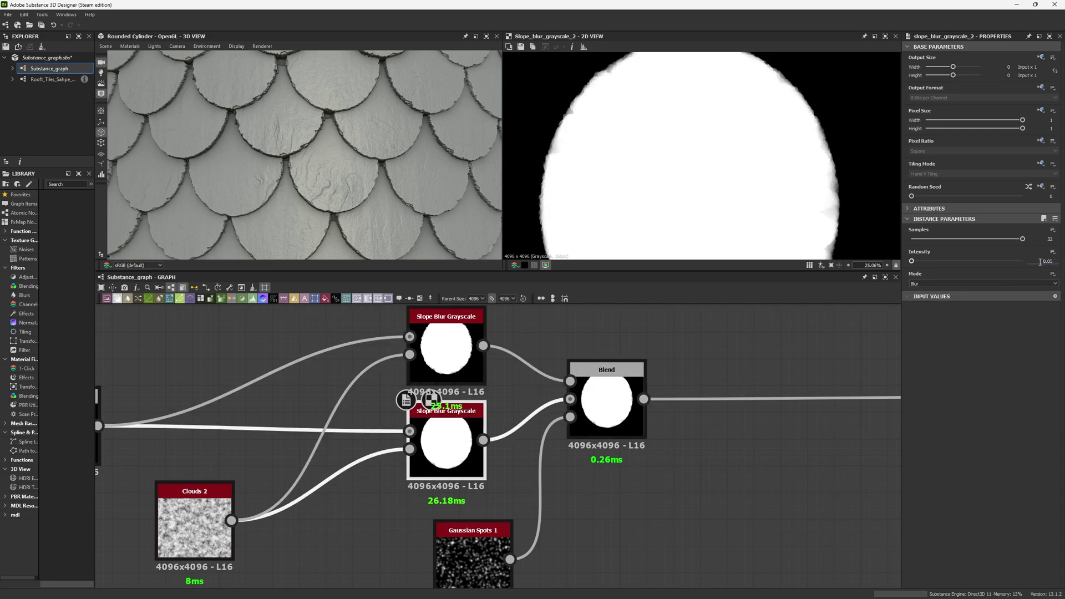
Step: Examine the Blend of the two Slope Blur Grayscale results and the Gaussian Spots 1 node masking it
{"action": "left_click", "coordinate": [620, 395]}
{"action": "middle_click_drag", "start_coordinate": [631, 409], "coordinate": [612, 349]}
{"action": "double_click", "coordinate": [466, 493]}
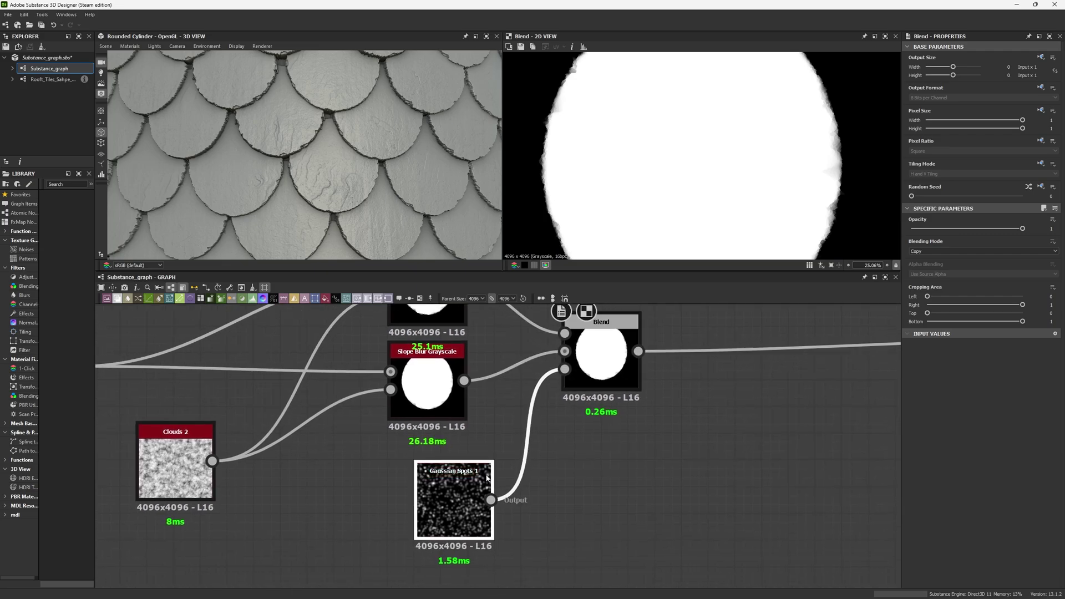
{"action": "left_click", "coordinate": [616, 364]}
{"action": "left_click", "coordinate": [617, 364]}
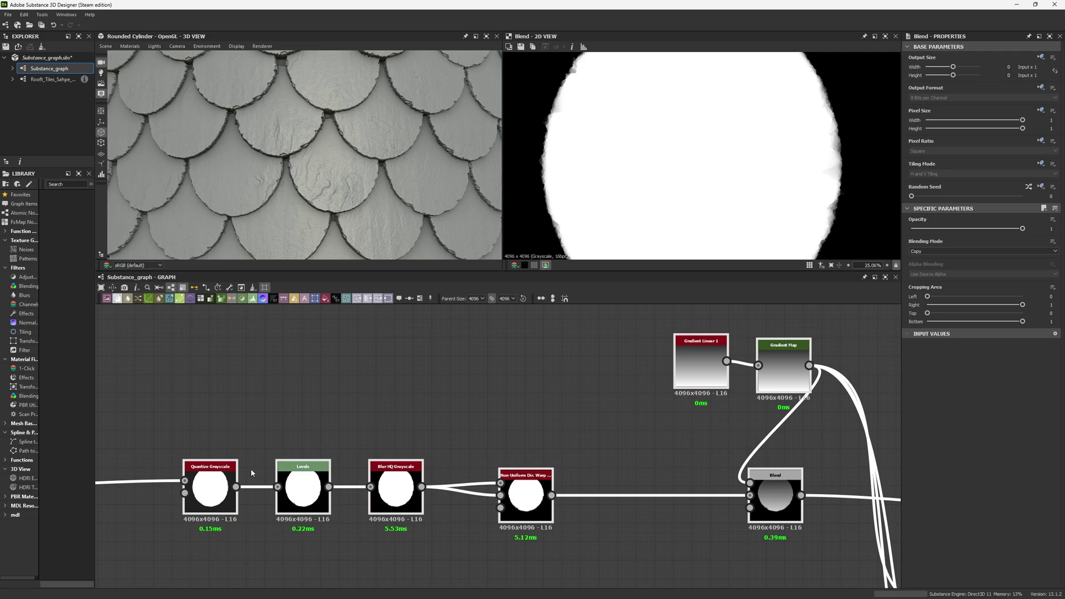
Step: Inspect the disc's edge in the Quantize Grayscale node's output at close range
{"action": "middle_click_drag", "start_coordinate": [250, 467], "coordinate": [335, 418]}
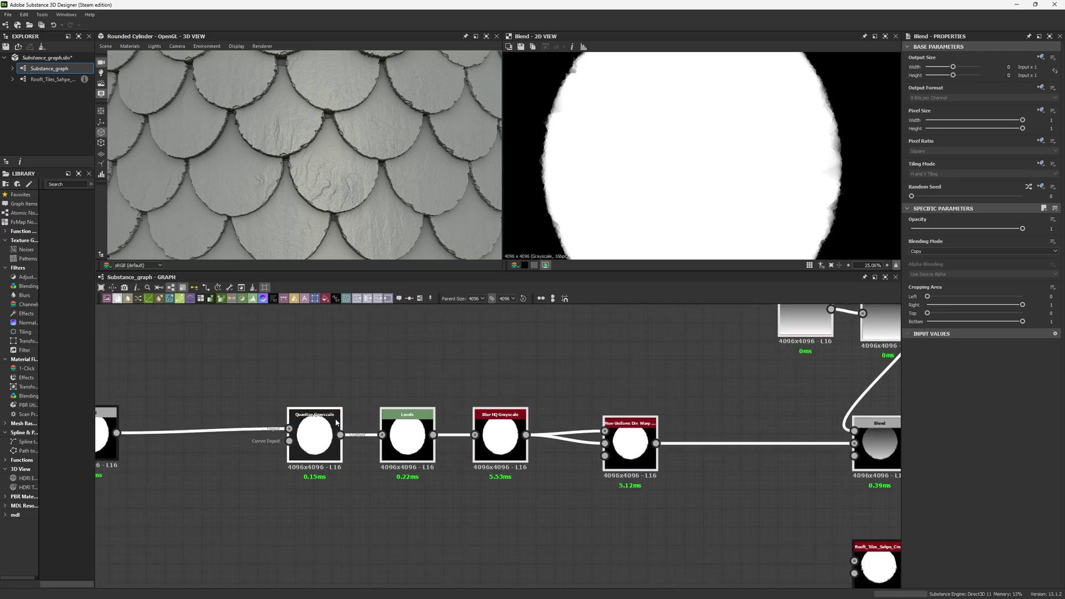
{"action": "scroll", "coordinate": [335, 417], "scroll_direction": "up", "scroll_amount": 3}
{"action": "left_click", "coordinate": [335, 418]}
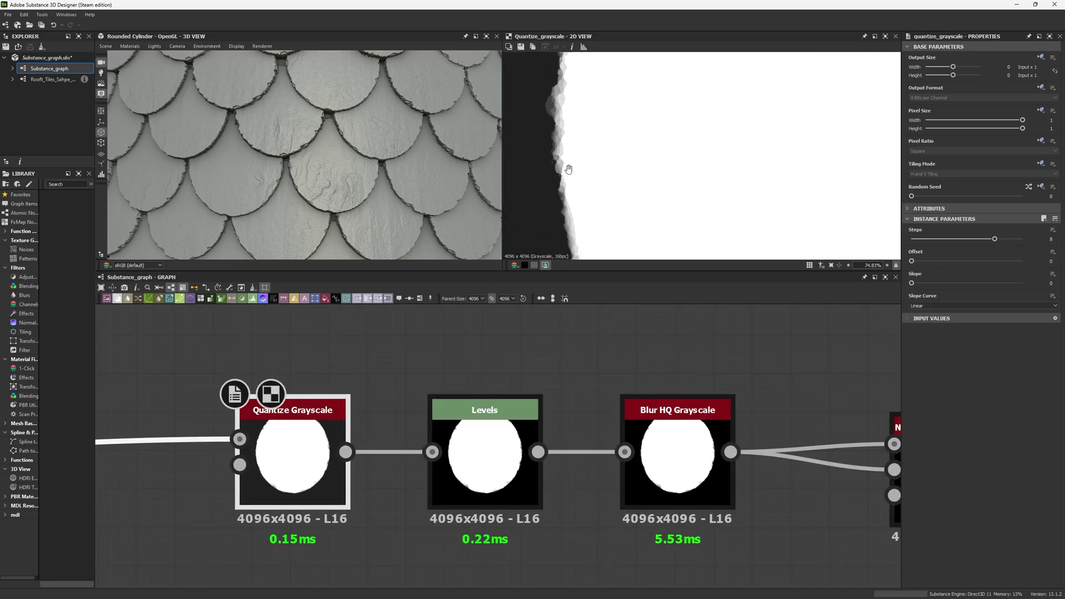
{"action": "middle_click_drag", "start_coordinate": [290, 454], "coordinate": [348, 339]}
Step: Duplicate the Quantize Grayscale node and place the copy below the original chain
{"action": "key", "text": "space"}
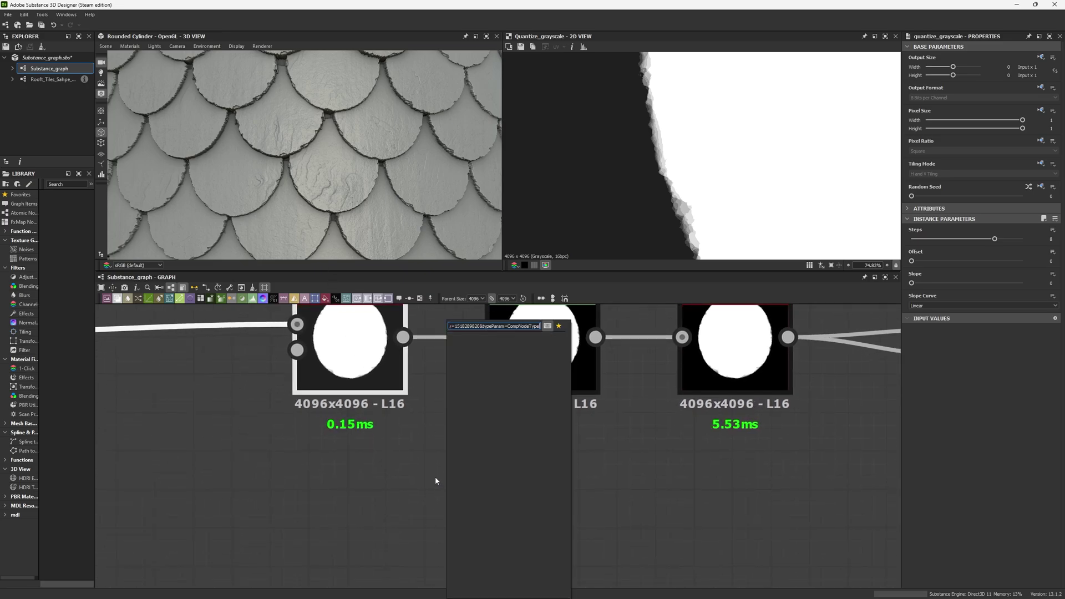
{"action": "left_click", "coordinate": [419, 467]}
{"action": "left_click", "coordinate": [334, 377]}
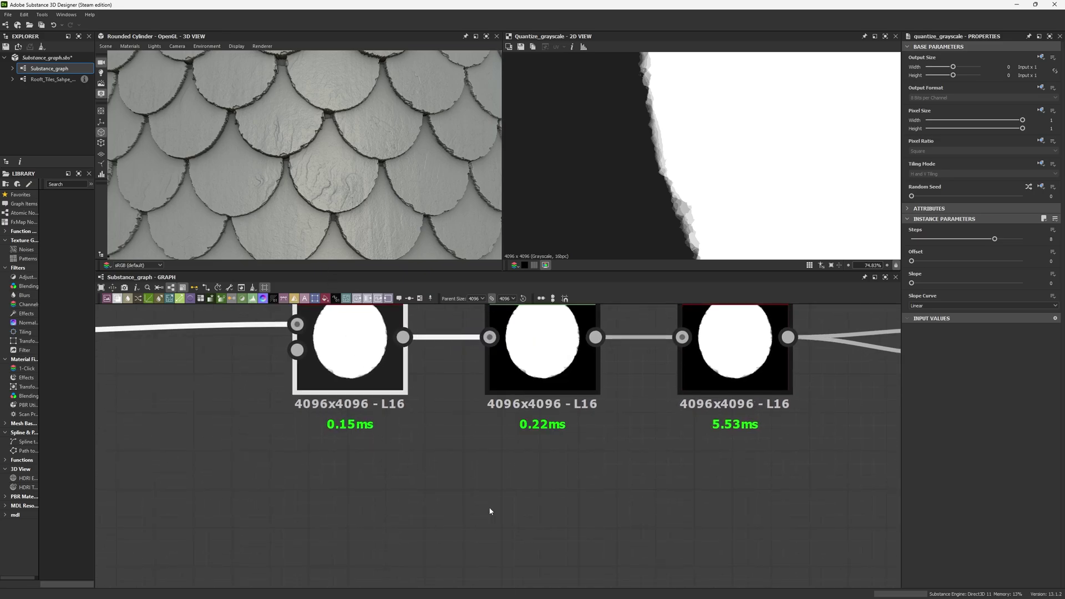
{"action": "key", "text": "ctrl+d"}
{"action": "middle_click_drag", "start_coordinate": [490, 509], "coordinate": [505, 434]}
{"action": "scroll", "coordinate": [673, 171], "scroll_direction": "up", "scroll_amount": 5}
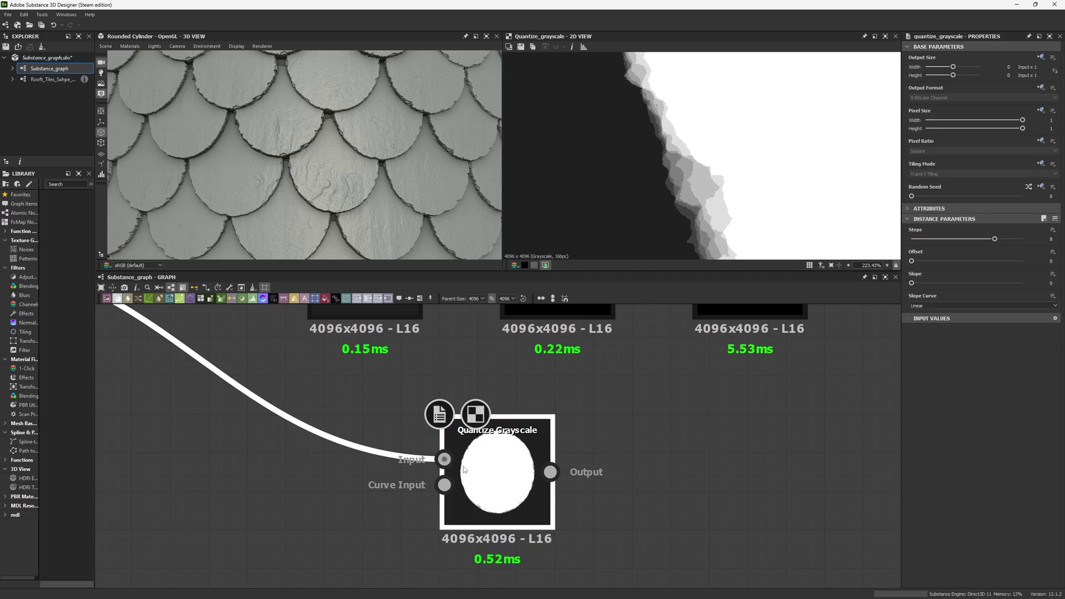
Step: Compare the duplicated Quantize Grayscale node's input and output, and set its steps to 10 and offset to 0.8
{"action": "left_click", "coordinate": [444, 460]}
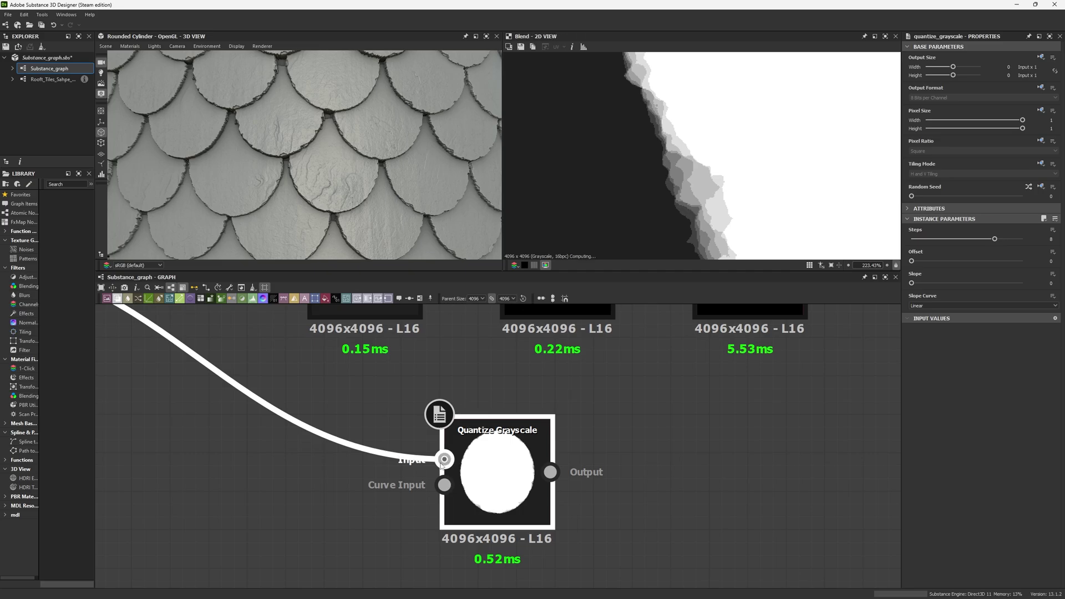
{"action": "double_click", "coordinate": [534, 442]}
{"action": "left_click_drag", "start_coordinate": [995, 239], "coordinate": [1025, 243]}
{"action": "scroll", "coordinate": [290, 158], "scroll_direction": "up", "scroll_amount": 10}
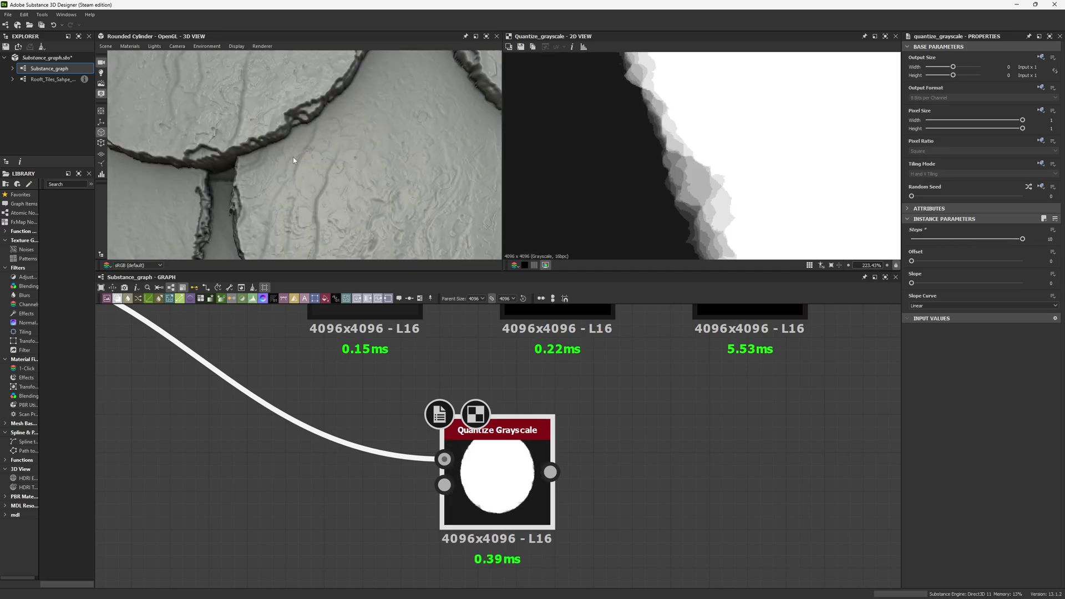
{"action": "scroll", "coordinate": [305, 155], "scroll_direction": "down", "scroll_amount": 8}
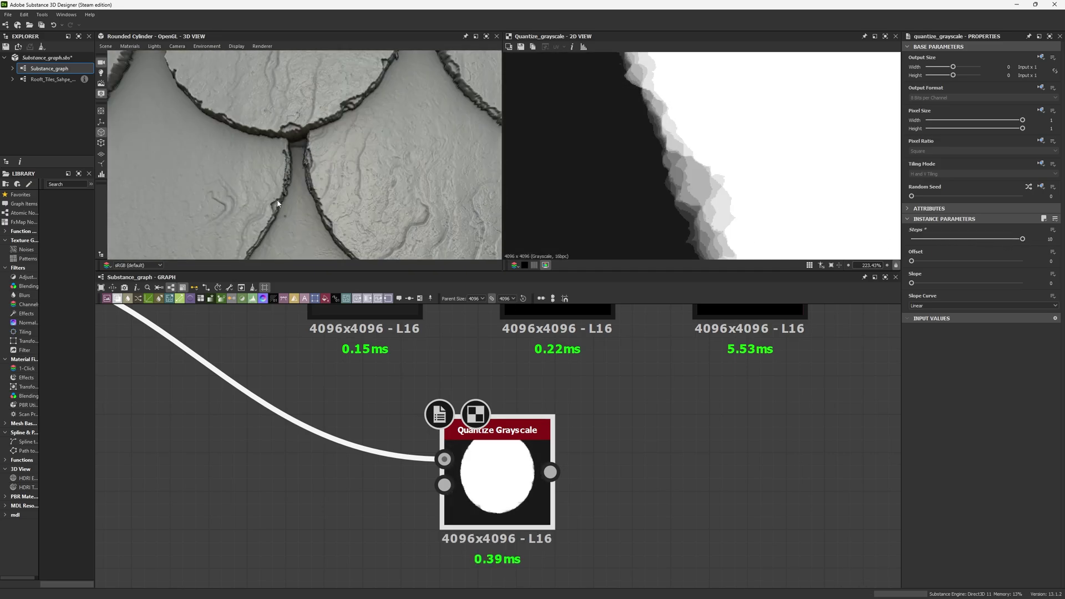
{"action": "left_click_drag", "start_coordinate": [911, 261], "coordinate": [1000, 261]}
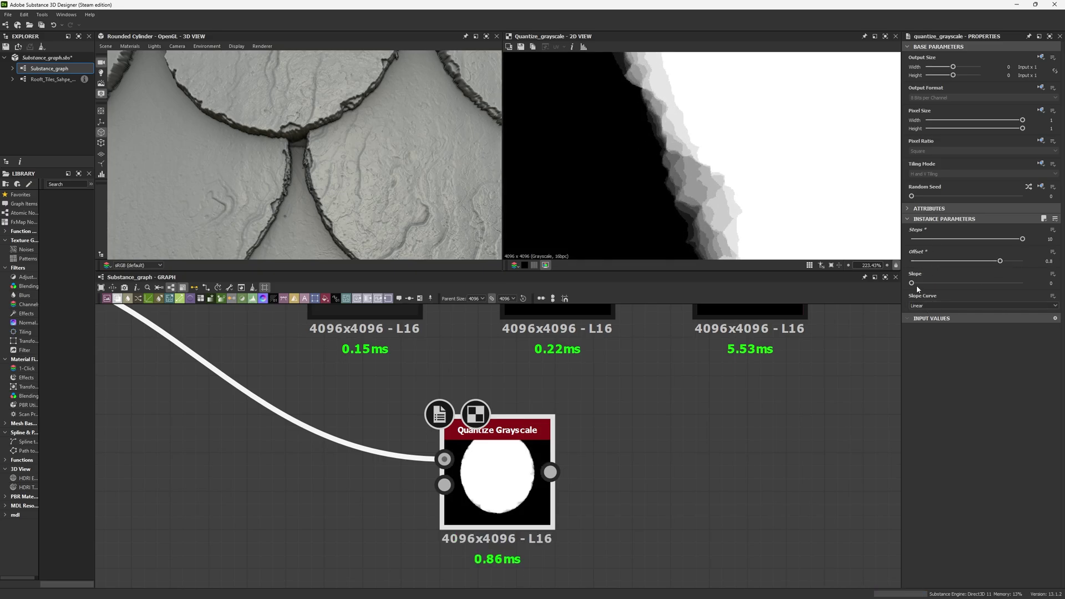
Step: Try feeding the duplicated Quantize Grayscale node's output into the Levels and Blur HQ Grayscale nodes of the original chain
{"action": "mouse_move", "coordinate": [914, 284]}
{"action": "left_mouse_down"}
{"action": "mouse_move", "coordinate": [972, 289]}
{"action": "mouse_move", "coordinate": [904, 289]}
{"action": "left_mouse_up"}
{"action": "scroll", "coordinate": [581, 491], "scroll_direction": "down", "scroll_amount": 3}
{"action": "left_click_drag", "start_coordinate": [536, 358], "coordinate": [563, 479]}
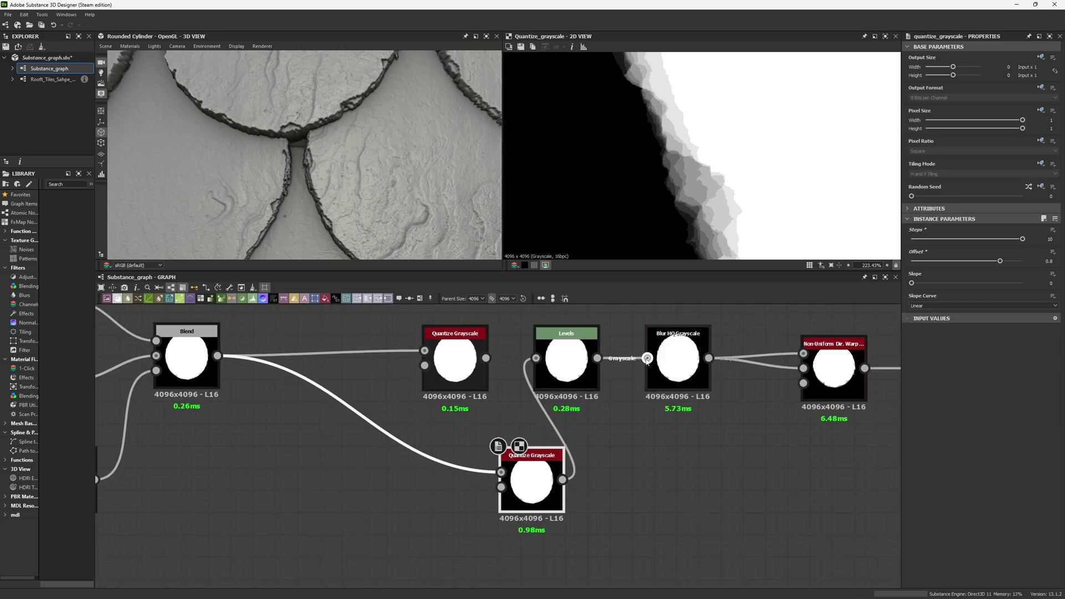
{"action": "left_click_drag", "start_coordinate": [647, 358], "coordinate": [563, 479]}
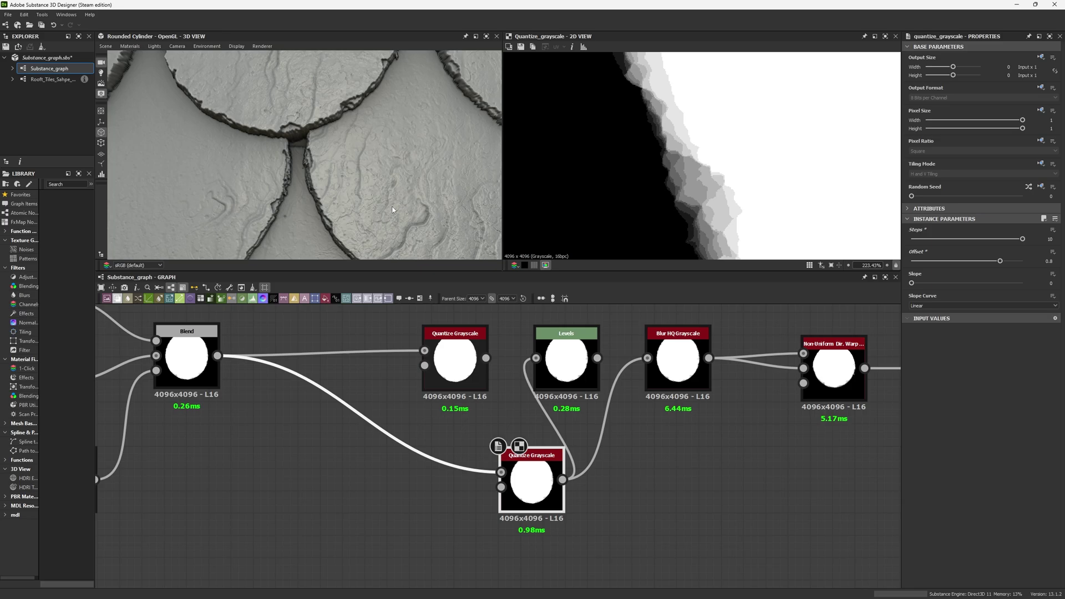
Step: Undo both reconnections and remove the duplicated Quantize Grayscale node
{"action": "key", "text": "ctrl+z"}
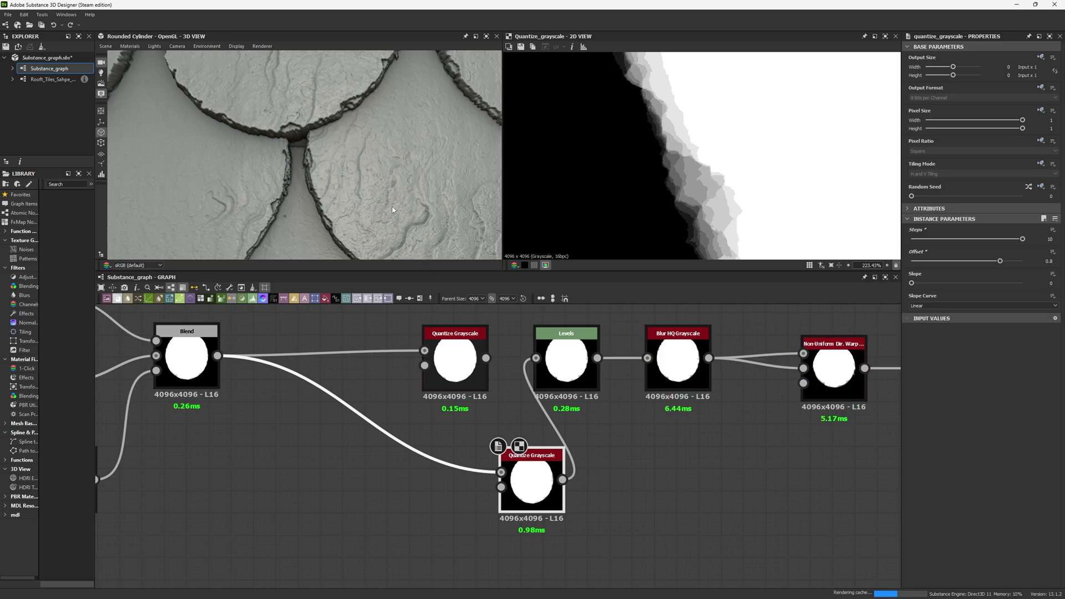
{"action": "key", "text": "ctrl+z"}
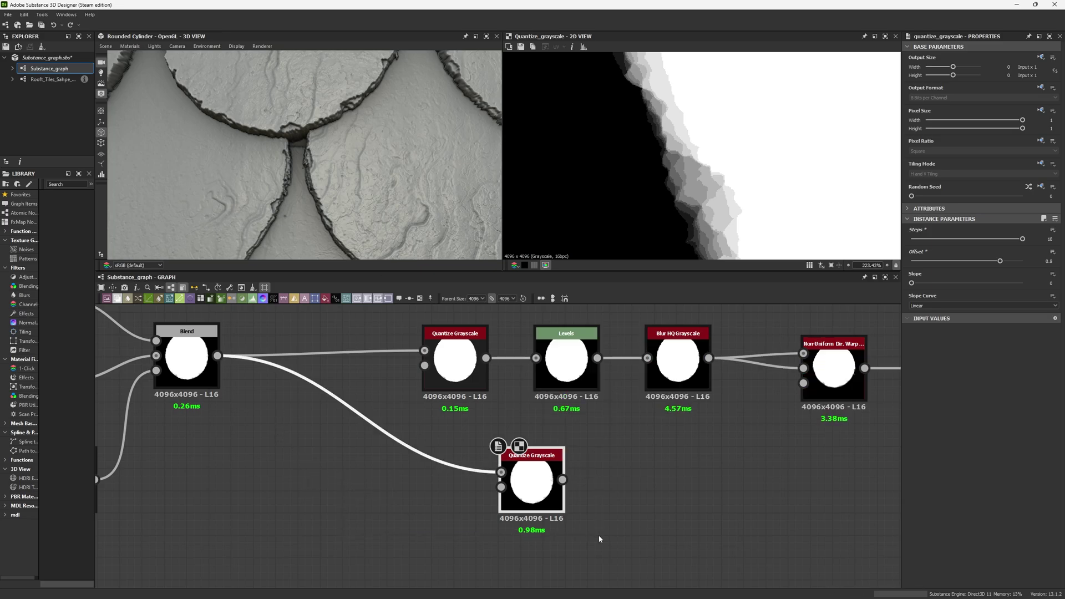
{"action": "key", "text": "ctrl+z"}
Step: Inspect the Levels node after Quantize Grayscale, checking its output and histogram settings
{"action": "middle_click_drag", "start_coordinate": [555, 456], "coordinate": [456, 507]}
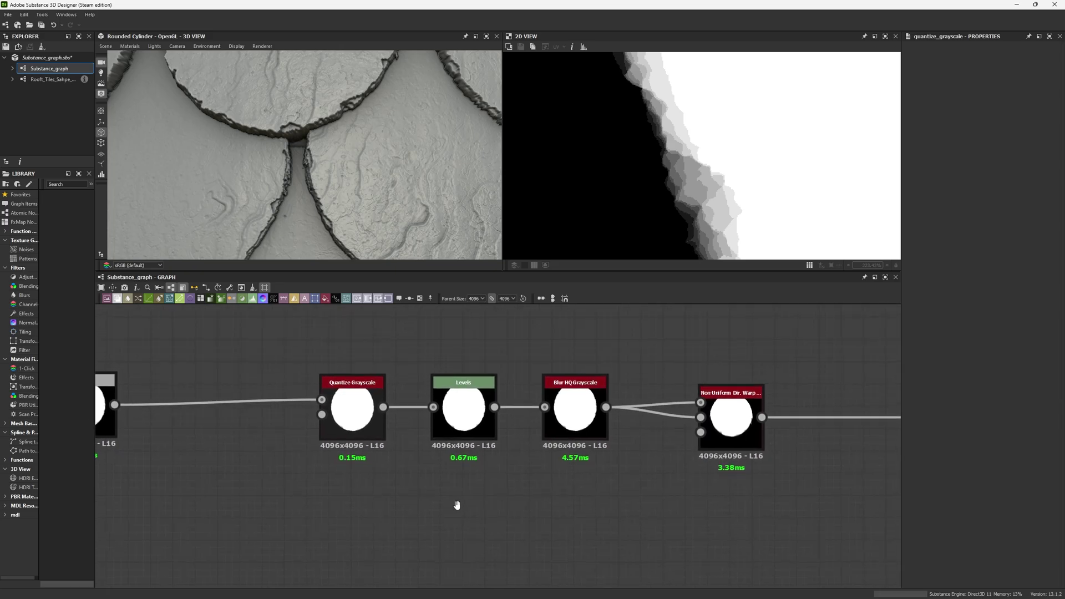
{"action": "scroll", "coordinate": [311, 410], "scroll_direction": "up", "scroll_amount": 2}
{"action": "middle_click_drag", "start_coordinate": [311, 409], "coordinate": [227, 391]}
{"action": "double_click", "coordinate": [227, 391]}
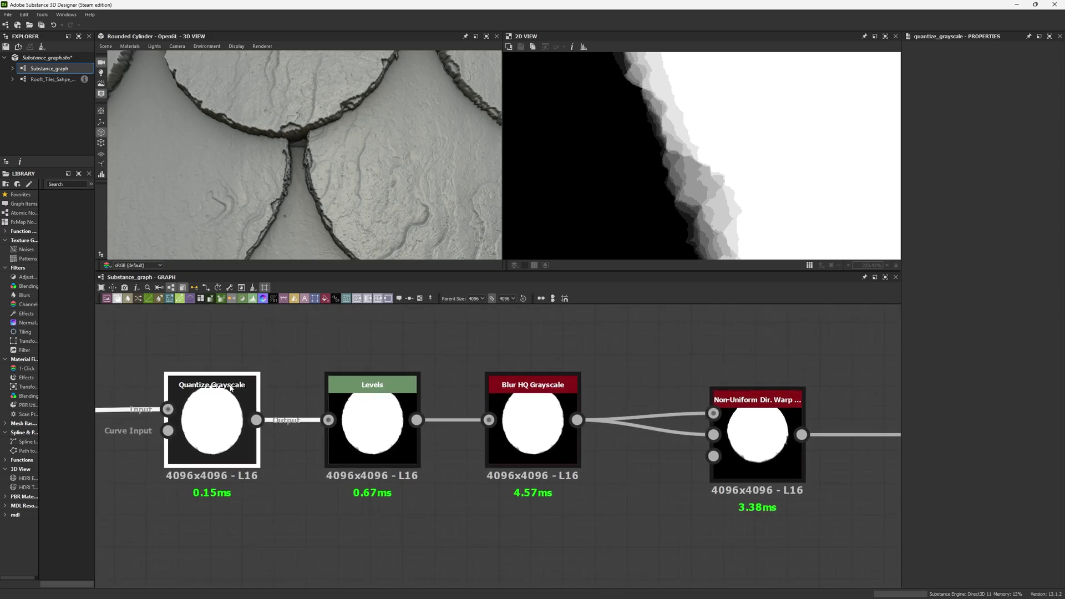
{"action": "double_click", "coordinate": [355, 394]}
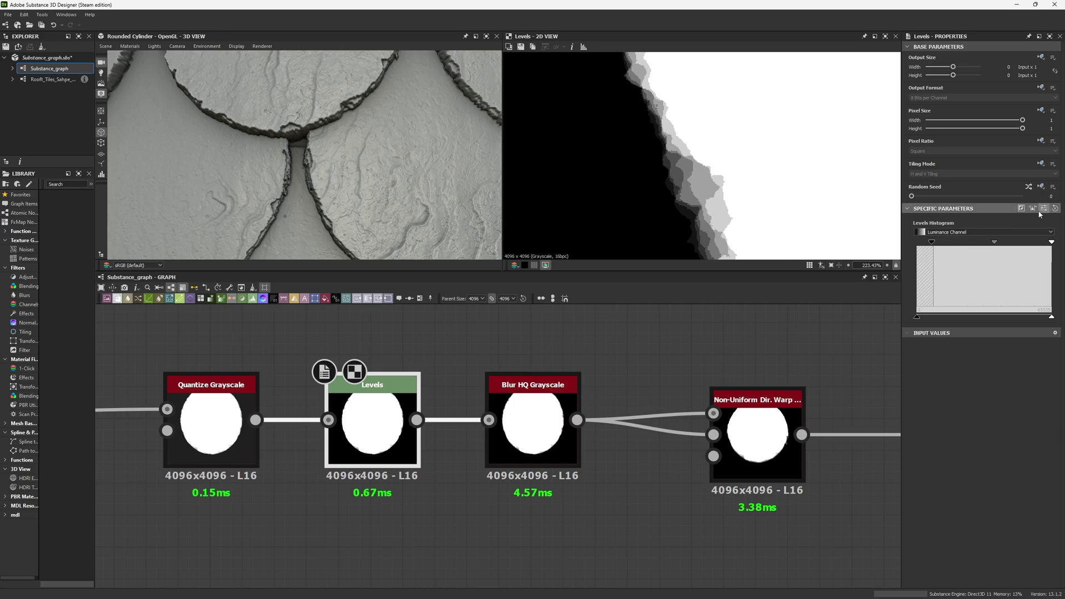
Step: Add a second Levels node fed from the Quantize Grayscale node's output
{"action": "scroll", "coordinate": [301, 446], "scroll_direction": "up", "scroll_amount": 2}
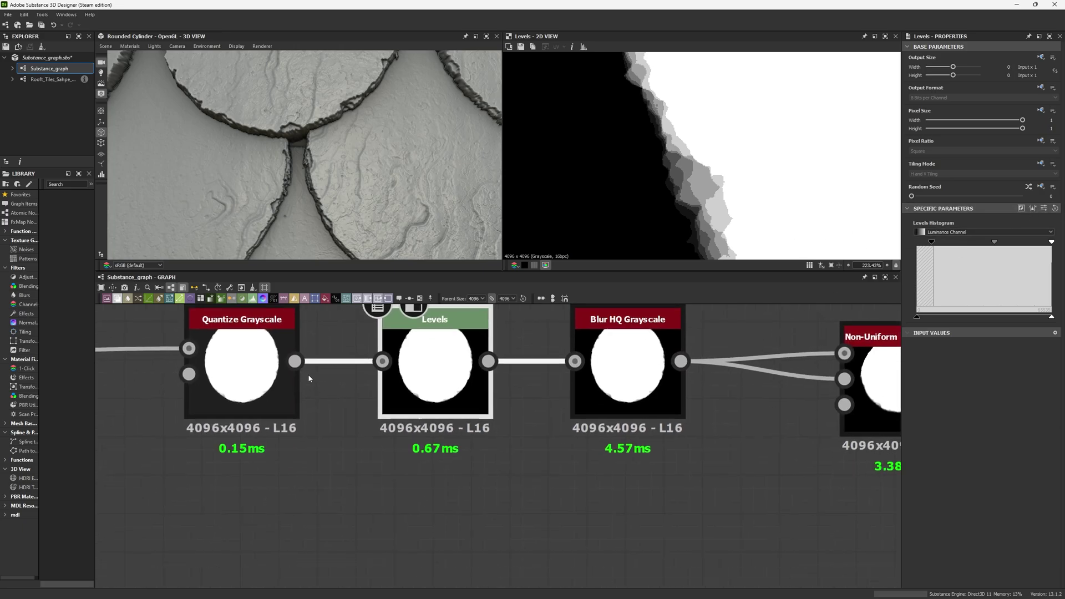
{"action": "left_click_drag", "start_coordinate": [295, 361], "coordinate": [390, 521]}
{"action": "type", "text": "level"}
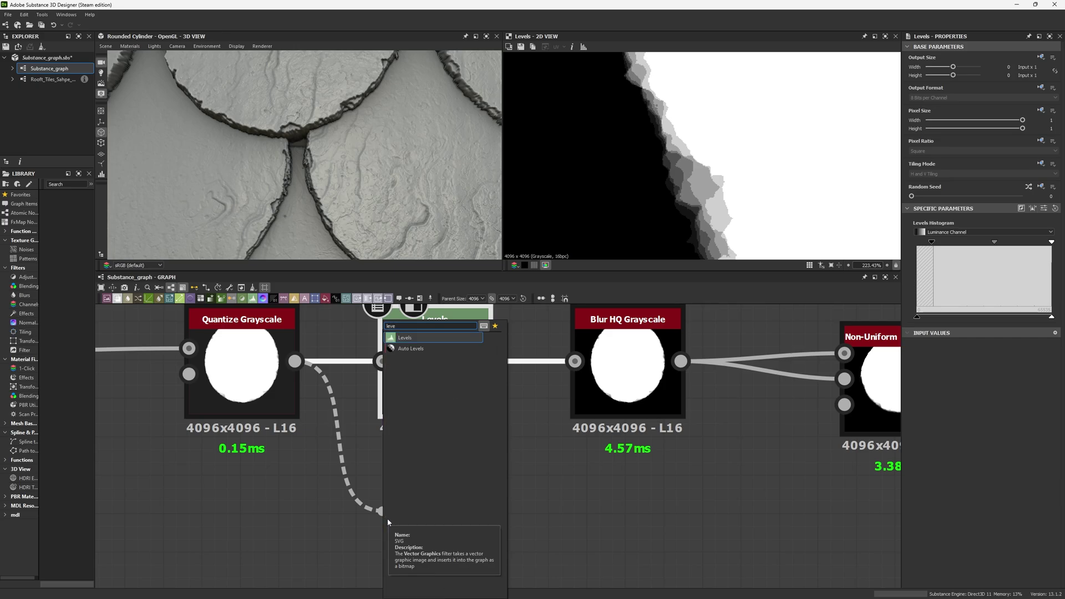
{"action": "key", "text": "Return"}
Step: Examine the Quantize Grayscale node's output around the disc's lower edge and its background
{"action": "left_click", "coordinate": [284, 384]}
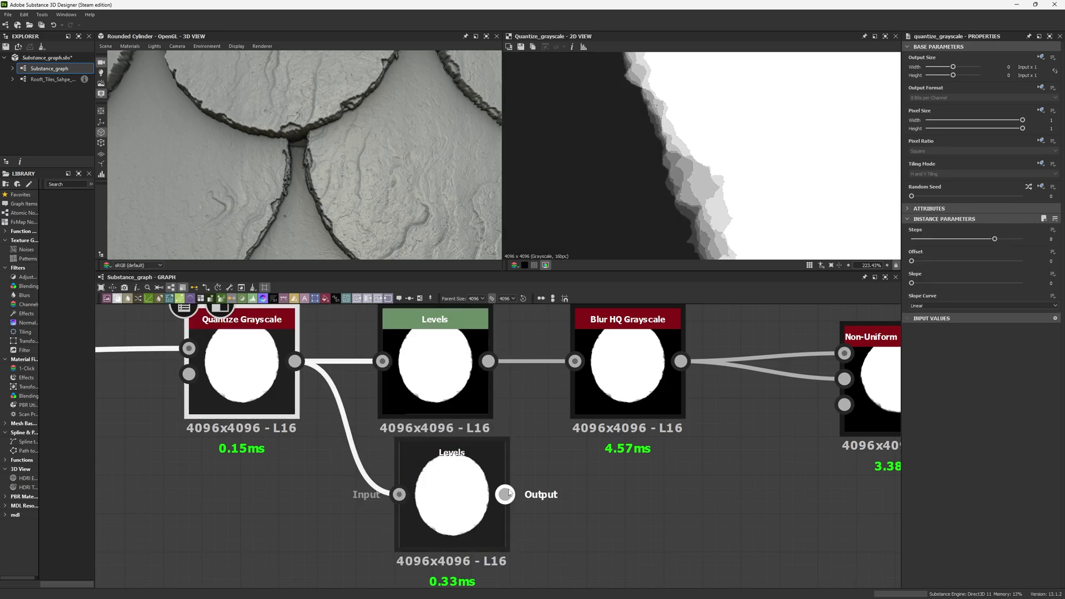
{"action": "scroll", "coordinate": [769, 207], "scroll_direction": "down", "scroll_amount": 5}
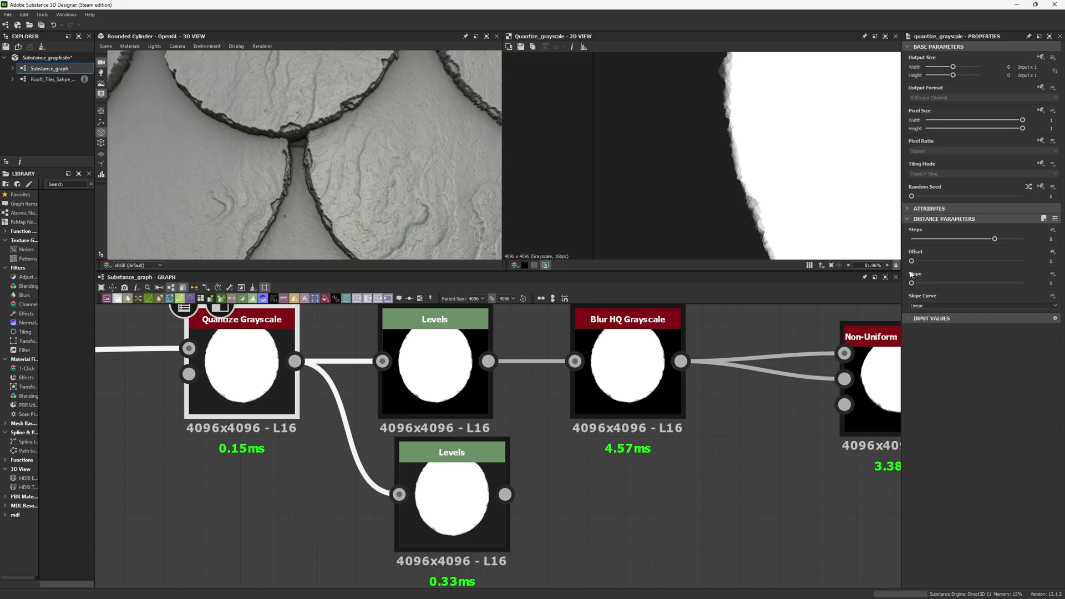
{"action": "scroll", "coordinate": [701, 168], "scroll_direction": "down", "scroll_amount": 6}
{"action": "middle_click_drag", "start_coordinate": [689, 193], "coordinate": [605, 123]}
{"action": "scroll", "coordinate": [662, 170], "scroll_direction": "up", "scroll_amount": 3}
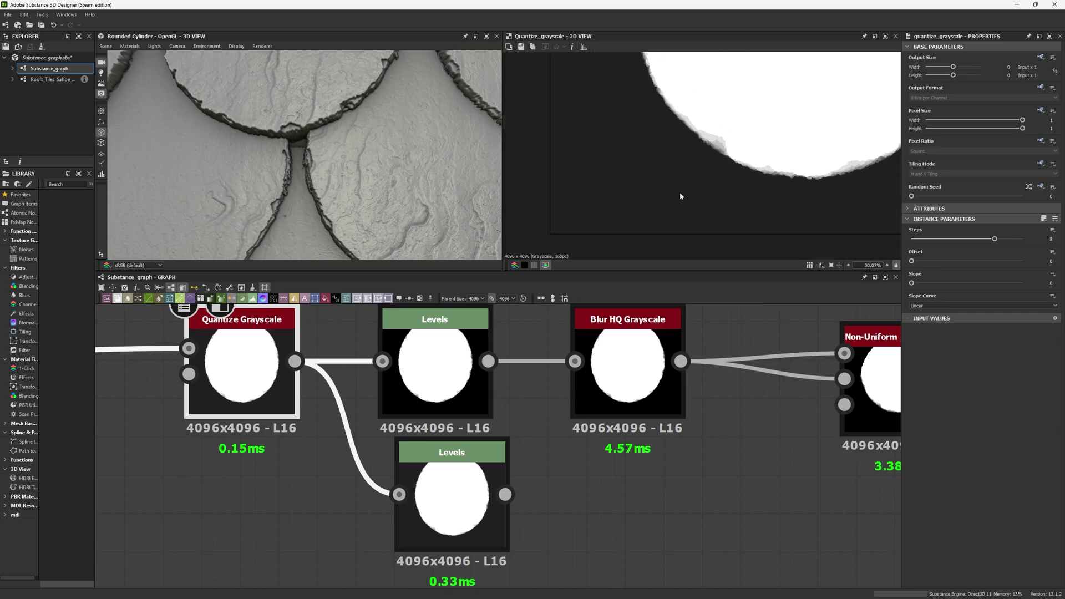
Step: Apply automatic levels to the added Levels node and delete that node
{"action": "left_click", "coordinate": [450, 499]}
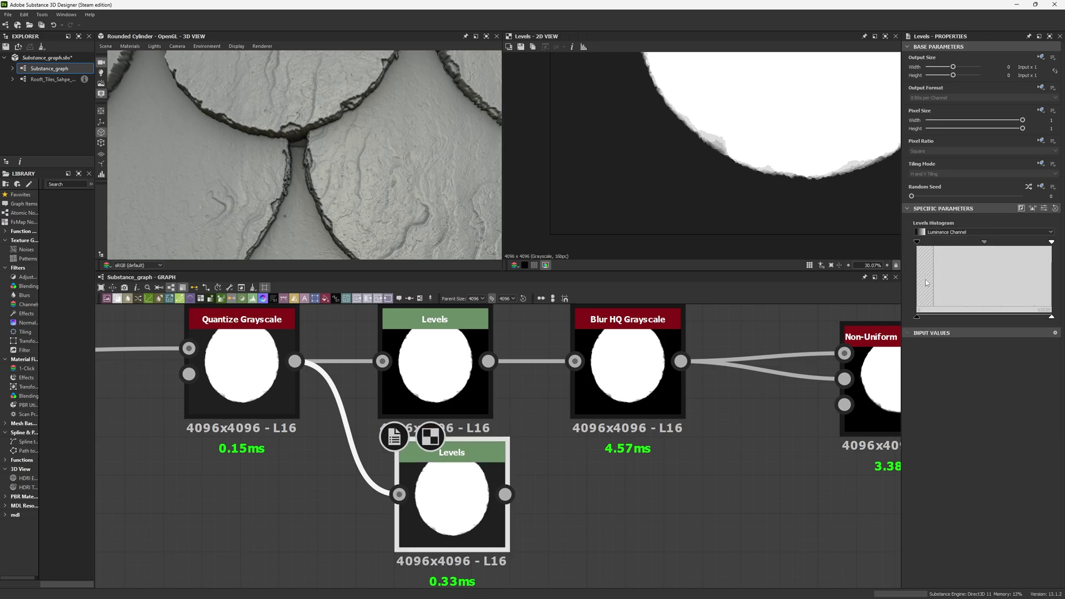
{"action": "left_click", "coordinate": [1032, 209]}
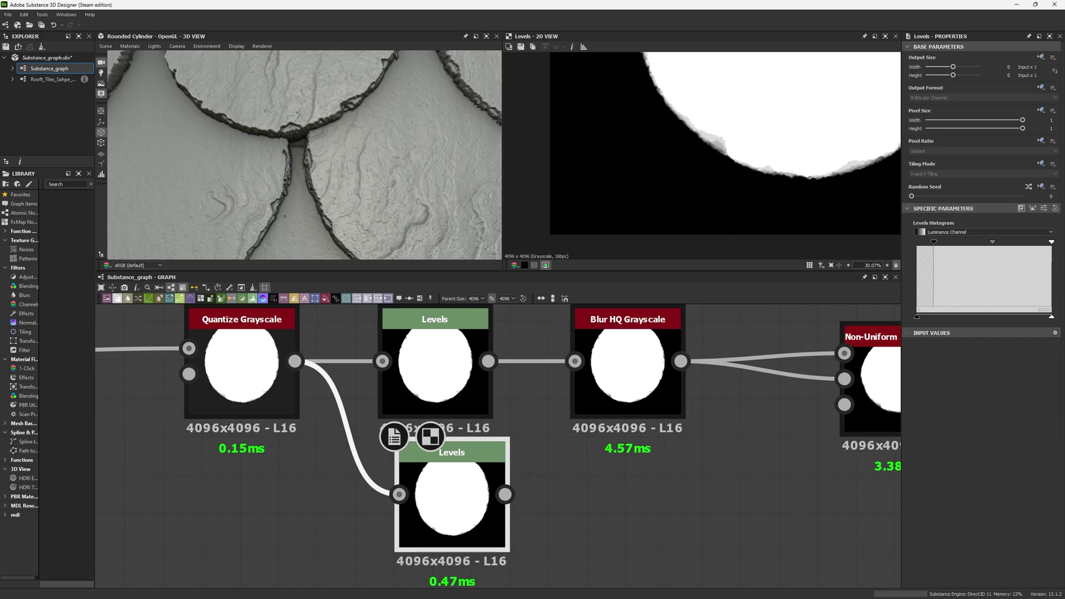
{"action": "key", "text": "Delete"}
Step: Compare the outputs of the Blur HQ Grayscale and Non-Uniform Directional Warp nodes along the disc's edge
{"action": "middle_click_drag", "start_coordinate": [503, 435], "coordinate": [257, 471]}
{"action": "double_click", "coordinate": [362, 415]}
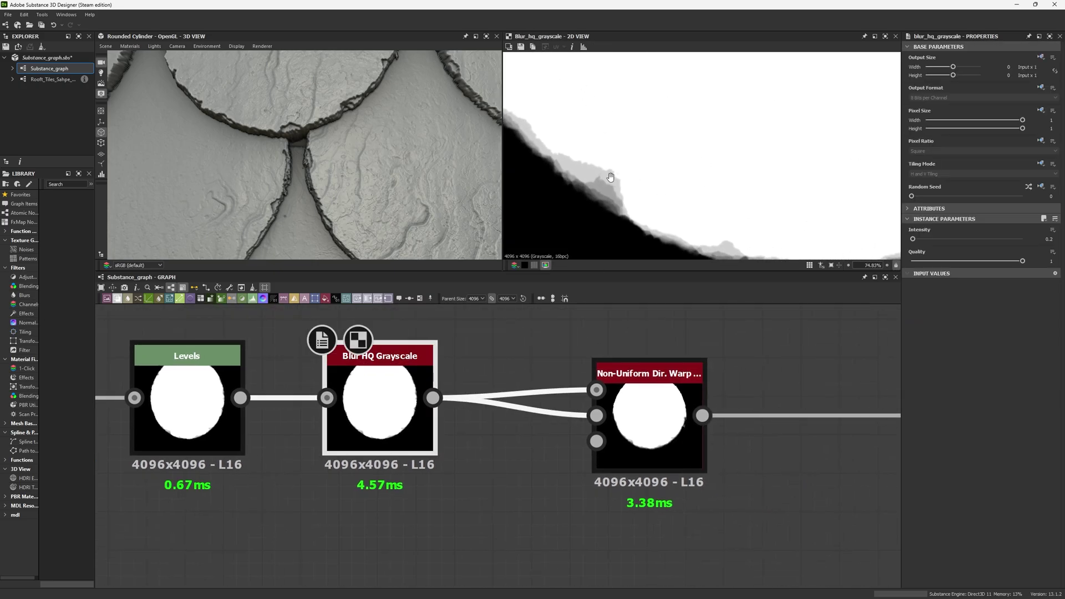
{"action": "left_click", "coordinate": [649, 416]}
{"action": "double_click", "coordinate": [649, 416]}
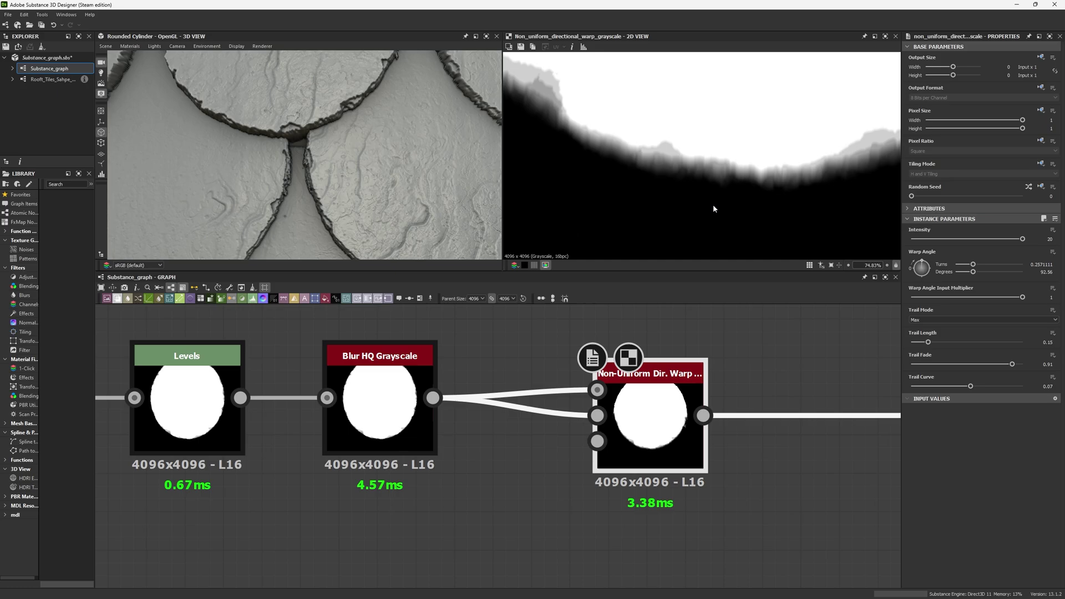
{"action": "double_click", "coordinate": [385, 401]}
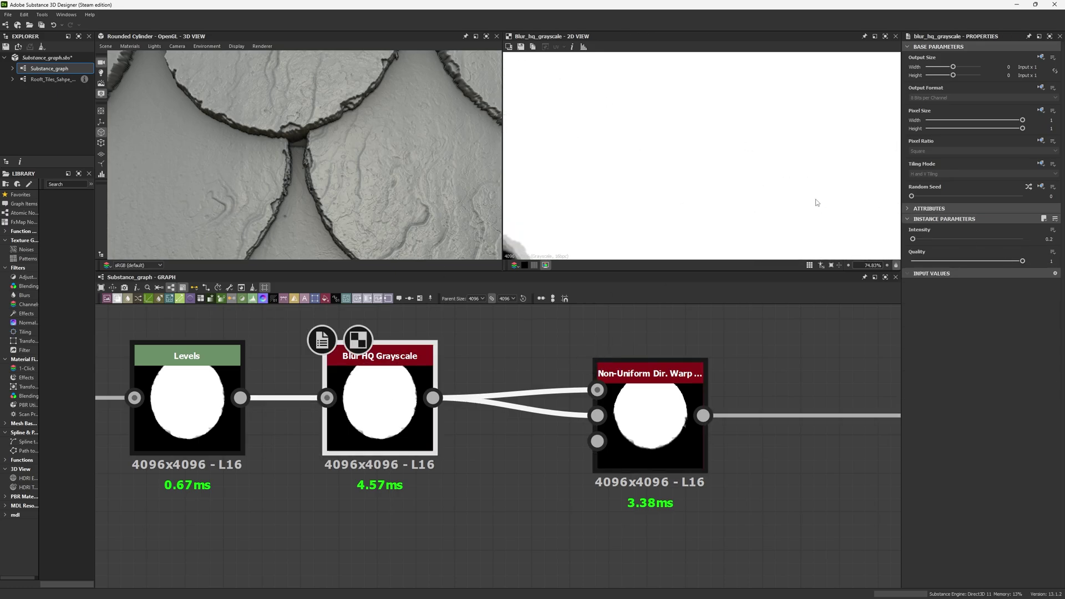
{"action": "scroll", "coordinate": [799, 200], "scroll_direction": "down", "scroll_amount": 4}
{"action": "double_click", "coordinate": [649, 422]}
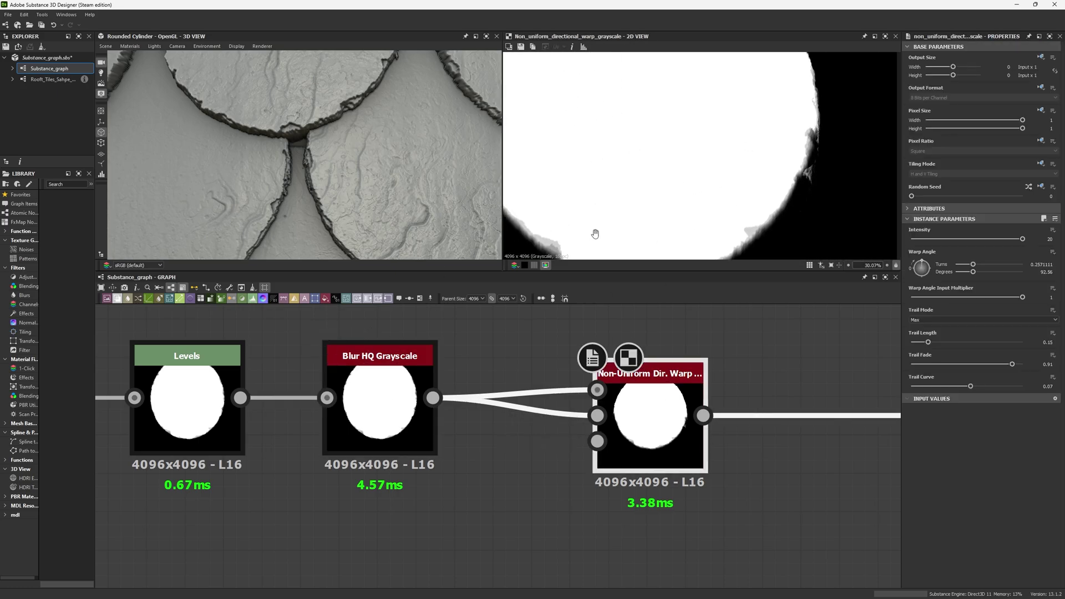
{"action": "middle_click_drag", "start_coordinate": [595, 234], "coordinate": [638, 231]}
{"action": "middle_click_drag", "start_coordinate": [746, 200], "coordinate": [739, 193]}
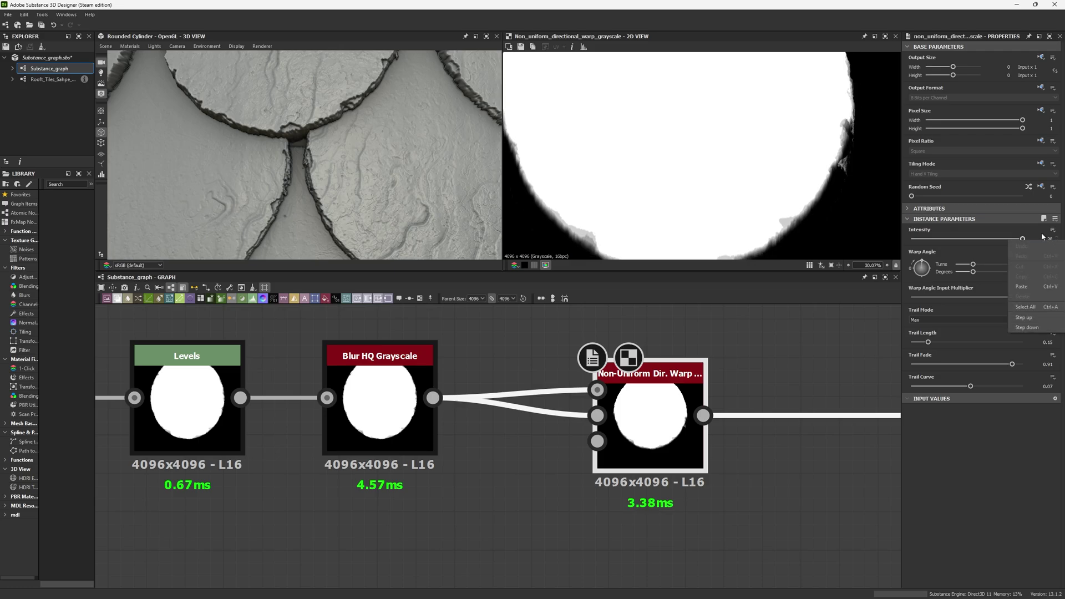
Step: Review the Non-Uniform Directional Warp node's warp angle, trail length and trail fade settings
{"action": "left_click", "coordinate": [1059, 274]}
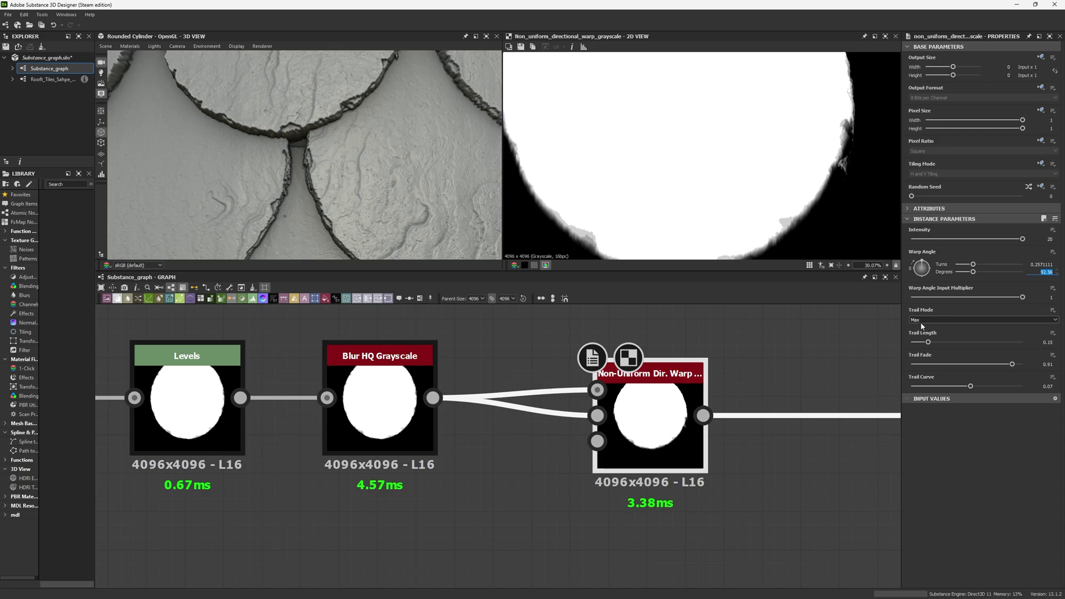
{"action": "left_click", "coordinate": [1046, 342]}
{"action": "left_click", "coordinate": [1045, 365]}
{"action": "key", "text": "Tab"}
Step: Examine how Gradient Linear 1 and the Gradient Map are multiplied with the warped tile shape in the Blend node
{"action": "scroll", "coordinate": [502, 442], "scroll_direction": "down", "scroll_amount": 5}
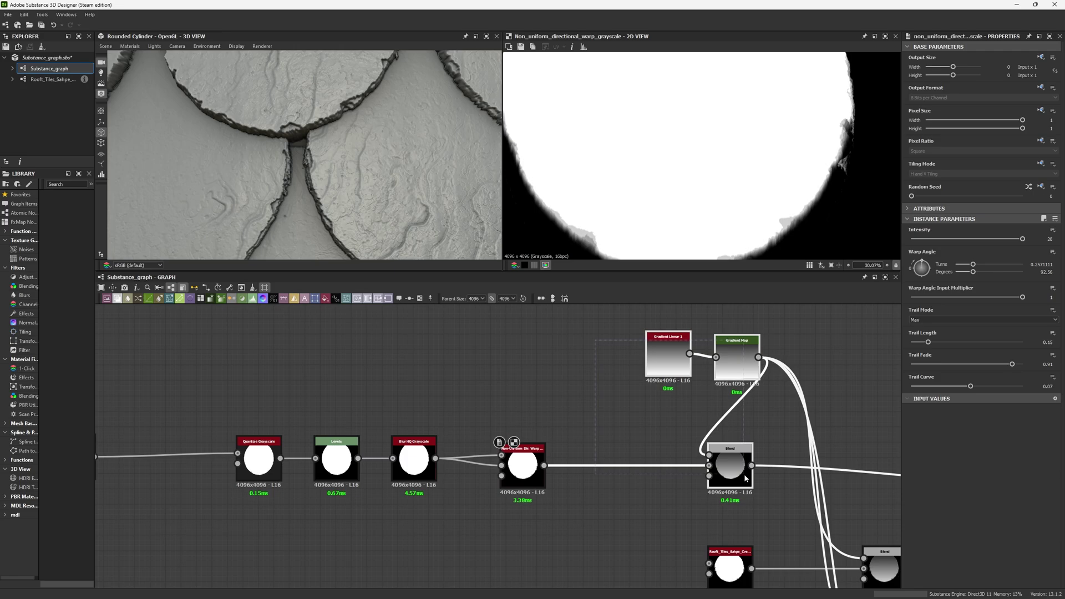
{"action": "scroll", "coordinate": [609, 457], "scroll_direction": "up", "scroll_amount": 4}
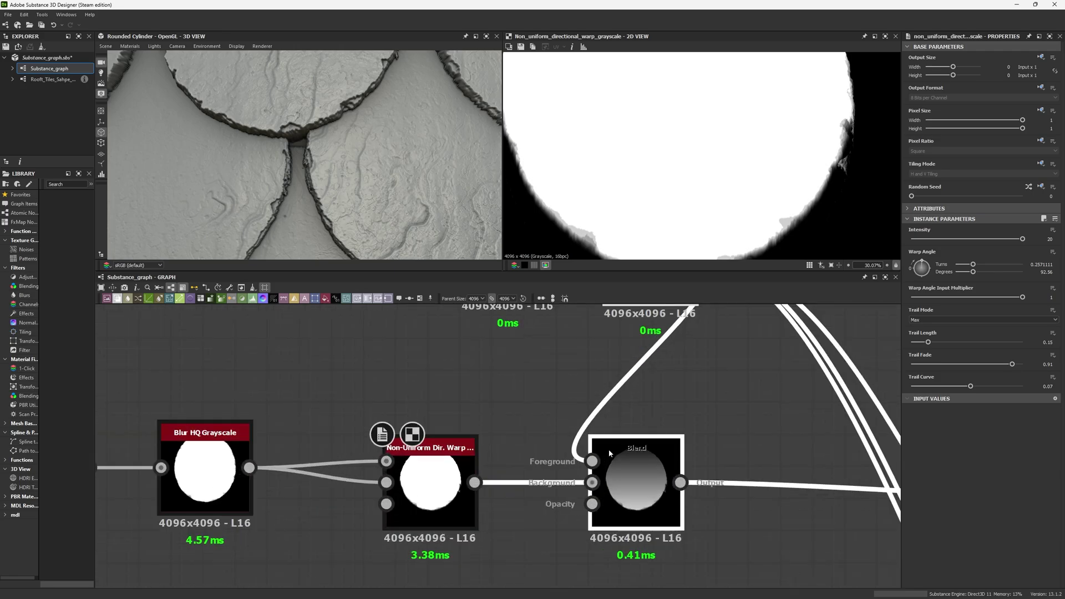
{"action": "scroll", "coordinate": [209, 135], "scroll_direction": "down", "scroll_amount": 5}
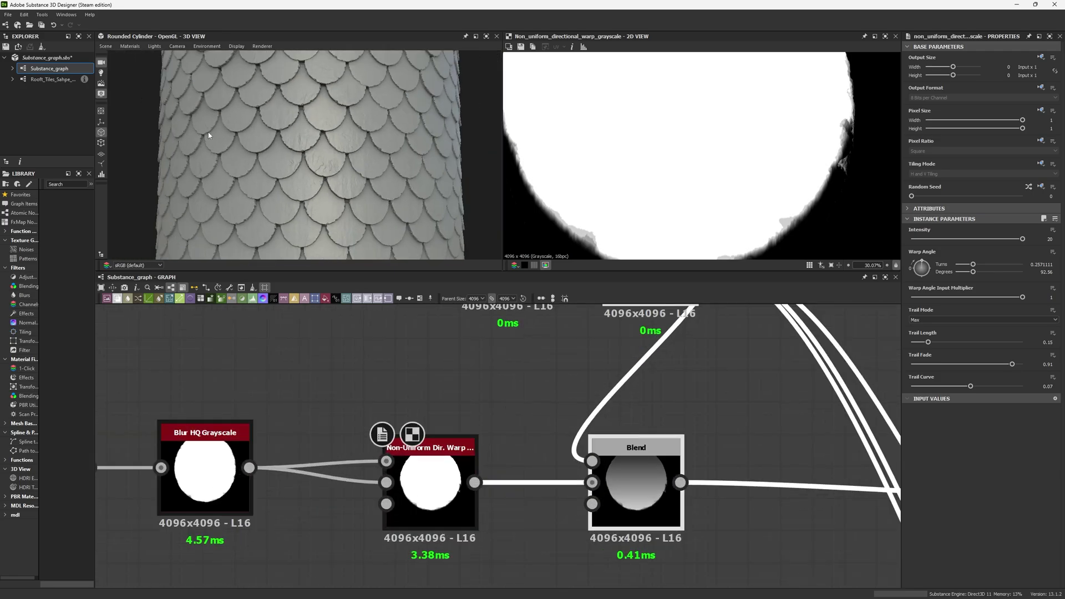
{"action": "middle_click_drag", "start_coordinate": [499, 310], "coordinate": [441, 411]}
{"action": "double_click", "coordinate": [451, 375]}
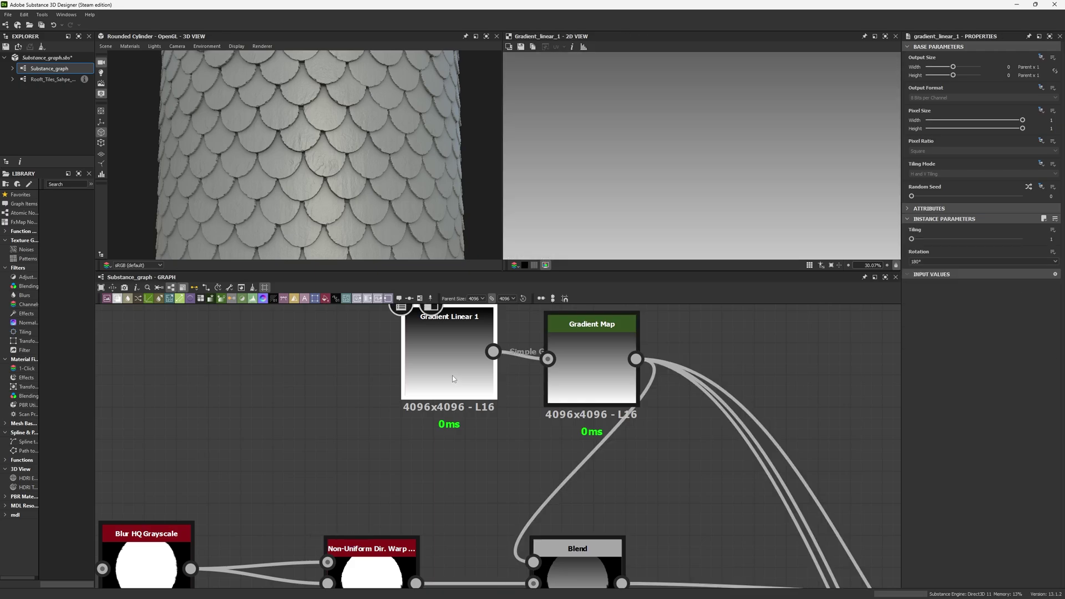
{"action": "key", "text": "f"}
{"action": "double_click", "coordinate": [596, 374]}
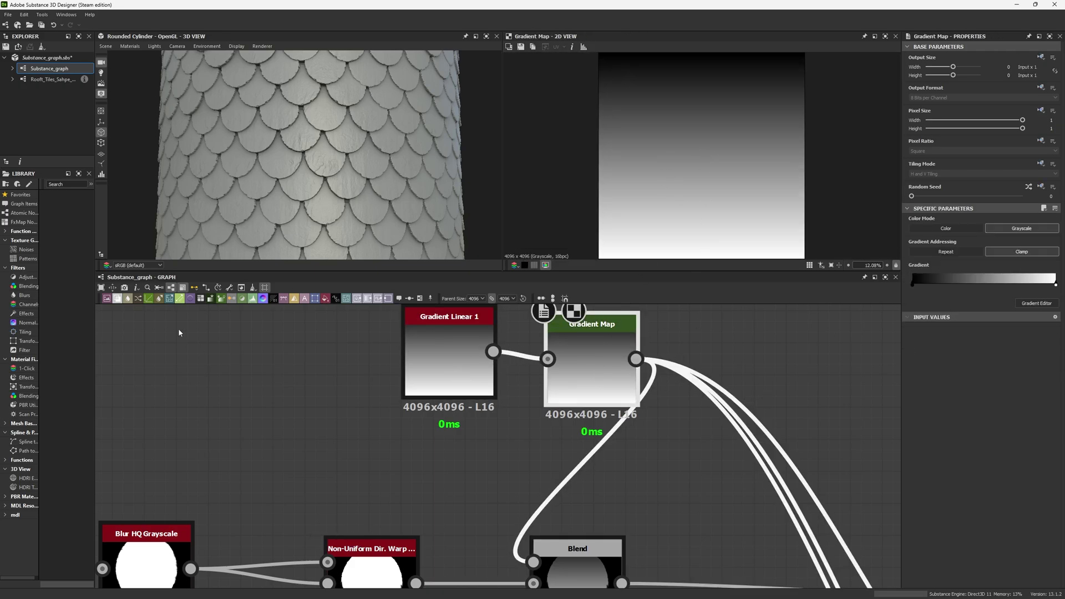
{"action": "middle_click_drag", "start_coordinate": [379, 461], "coordinate": [334, 368]}
{"action": "double_click", "coordinate": [536, 499]}
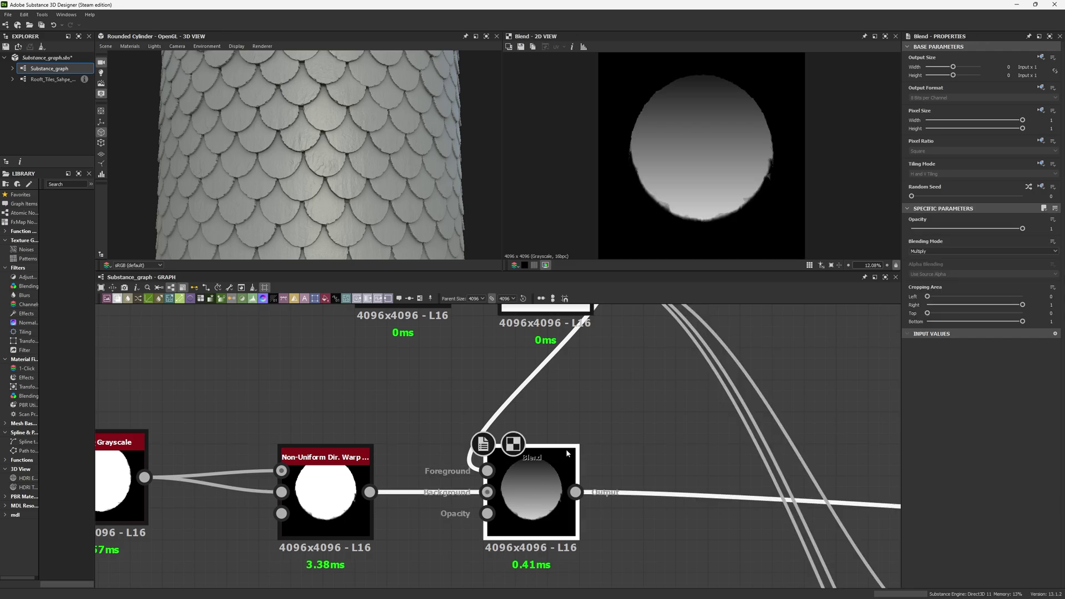
Step: Switch the 3D preview mesh to Plane (hi-res) and frame the overlapping tiles at a low angle
{"action": "left_click", "coordinate": [105, 46]}
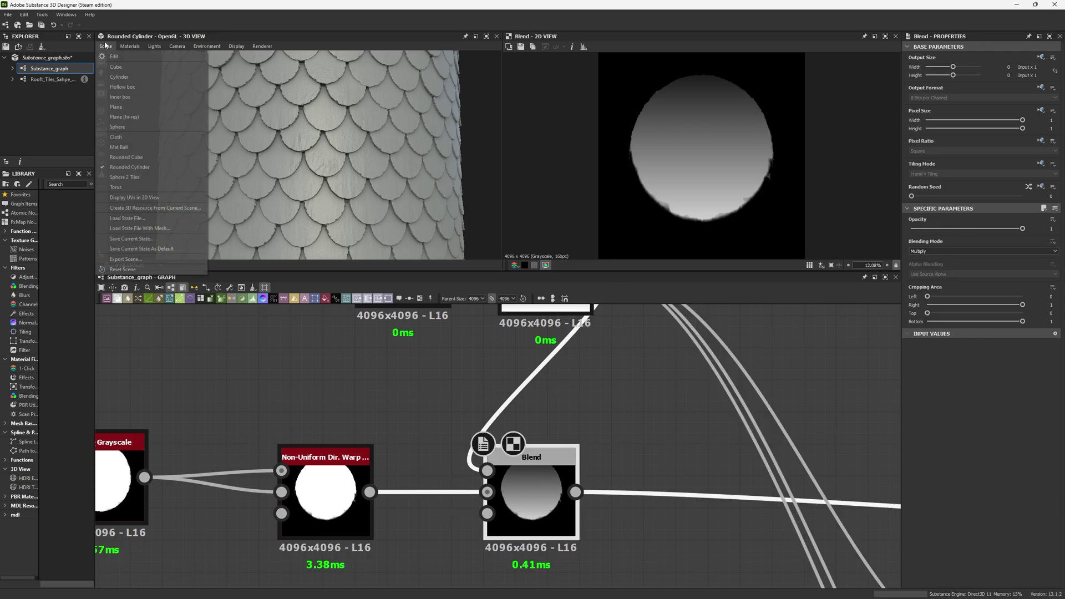
{"action": "left_click", "coordinate": [135, 117]}
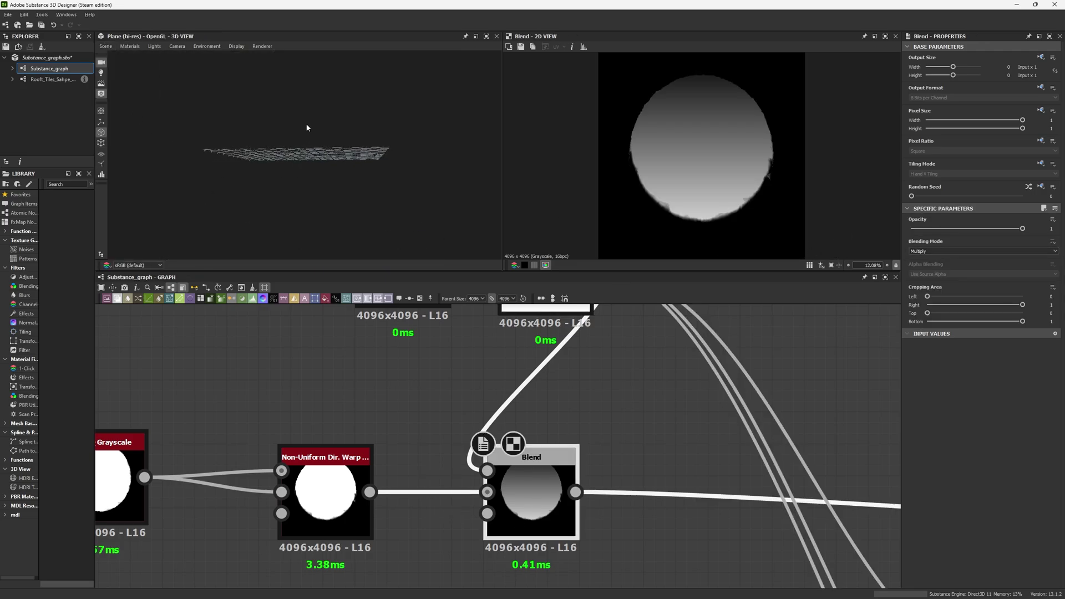
{"action": "scroll", "coordinate": [344, 223], "scroll_direction": "up", "scroll_amount": 5}
{"action": "left_click_drag", "start_coordinate": [306, 128], "coordinate": [284, 157]}
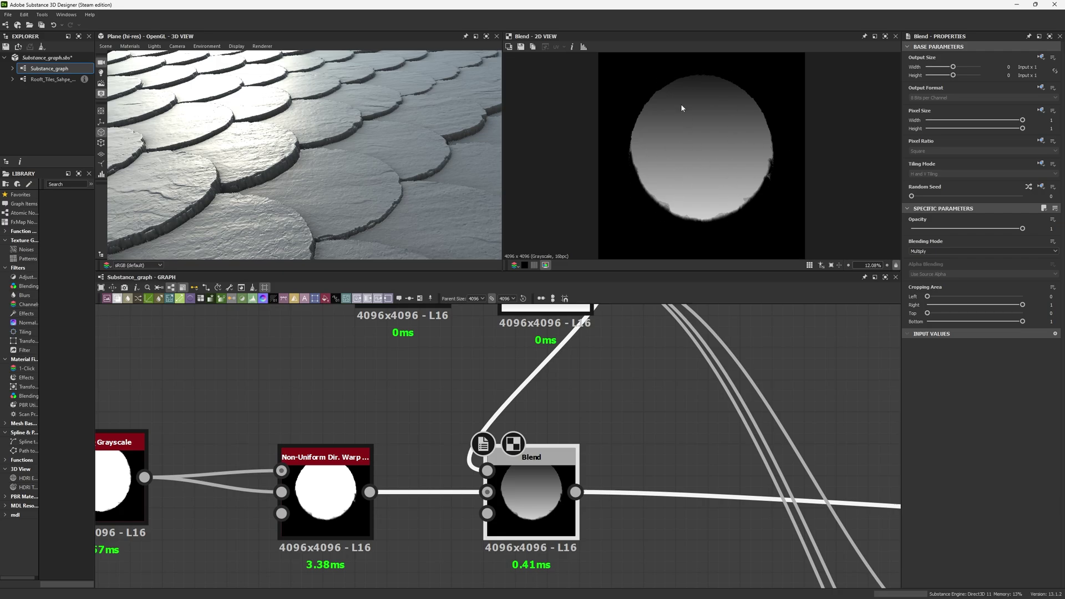
{"action": "left_click_drag", "start_coordinate": [442, 127], "coordinate": [344, 147]}
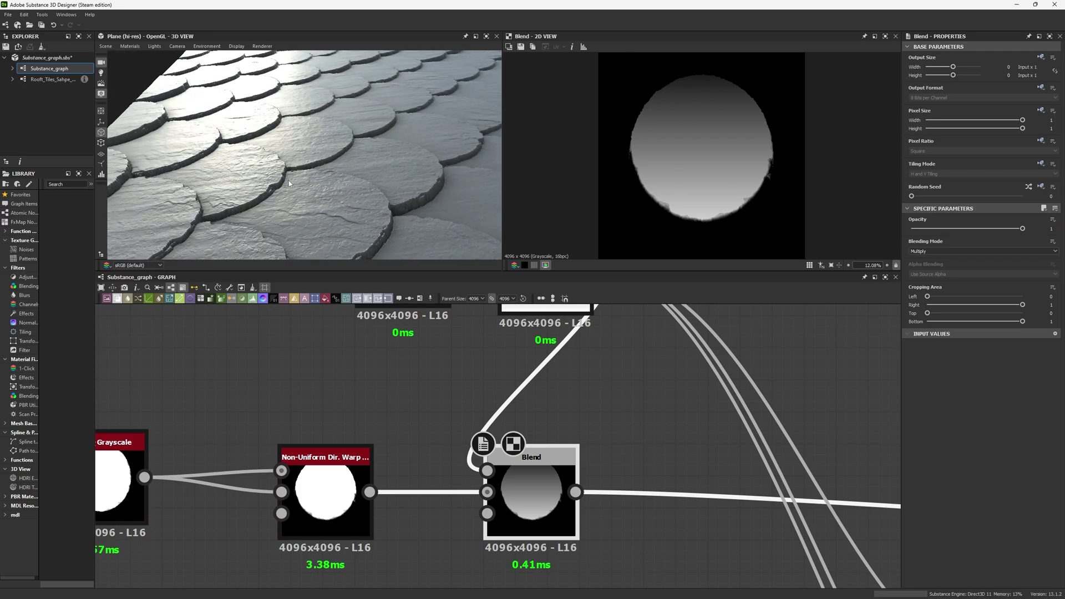
Step: Examine the three Rooft_Tiles_Sahpe_Creator nodes and the Blend nodes they feed
{"action": "scroll", "coordinate": [701, 89], "scroll_direction": "down", "scroll_amount": 2}
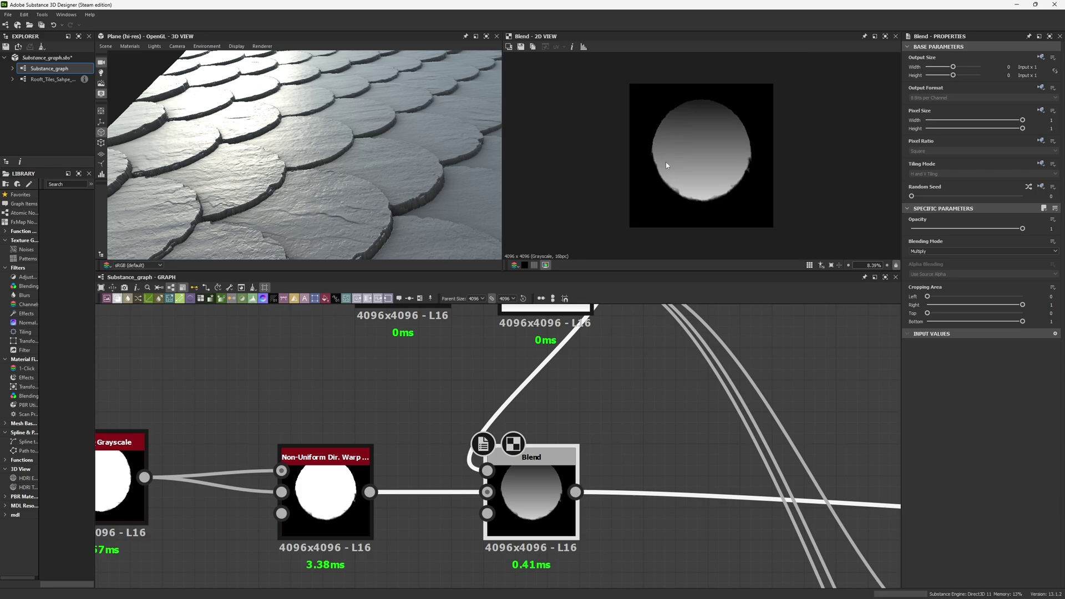
{"action": "scroll", "coordinate": [682, 471], "scroll_direction": "down", "scroll_amount": 3}
{"action": "middle_click_drag", "start_coordinate": [715, 548], "coordinate": [486, 367]}
{"action": "middle_click_drag", "start_coordinate": [427, 406], "coordinate": [397, 348]}
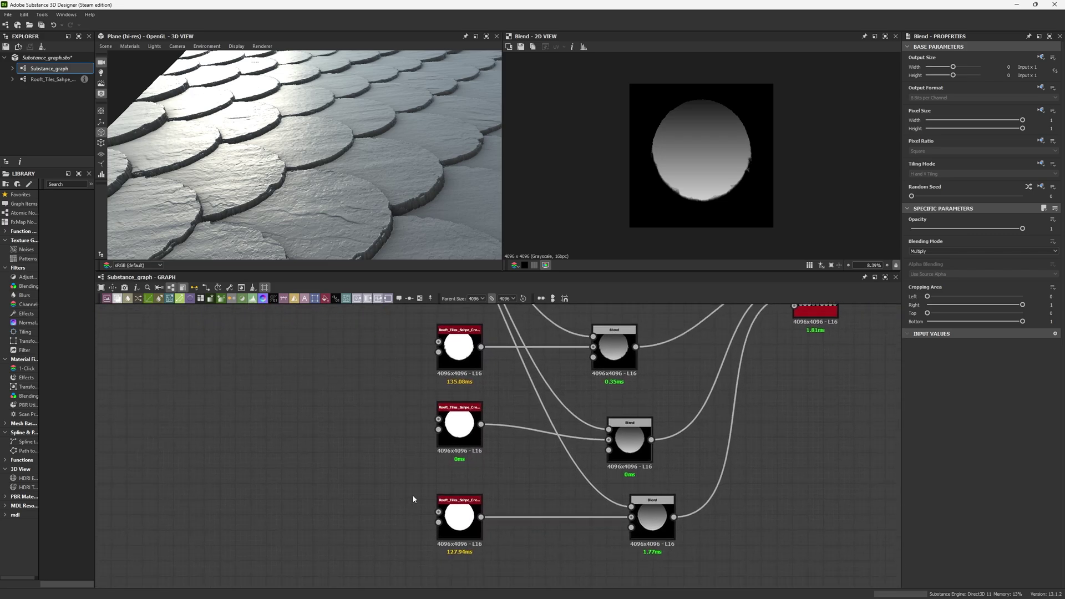
Step: Duplicate the entire tile shape node chain, from its first shape to the gradient Blend, below the original
{"action": "scroll", "coordinate": [413, 499], "scroll_direction": "down", "scroll_amount": 7}
{"action": "middle_click_drag", "start_coordinate": [454, 427], "coordinate": [497, 444]}
{"action": "left_click_drag", "start_coordinate": [172, 337], "coordinate": [600, 429]}
{"action": "key", "text": "ctrl+c"}
{"action": "key", "text": "ctrl+v"}
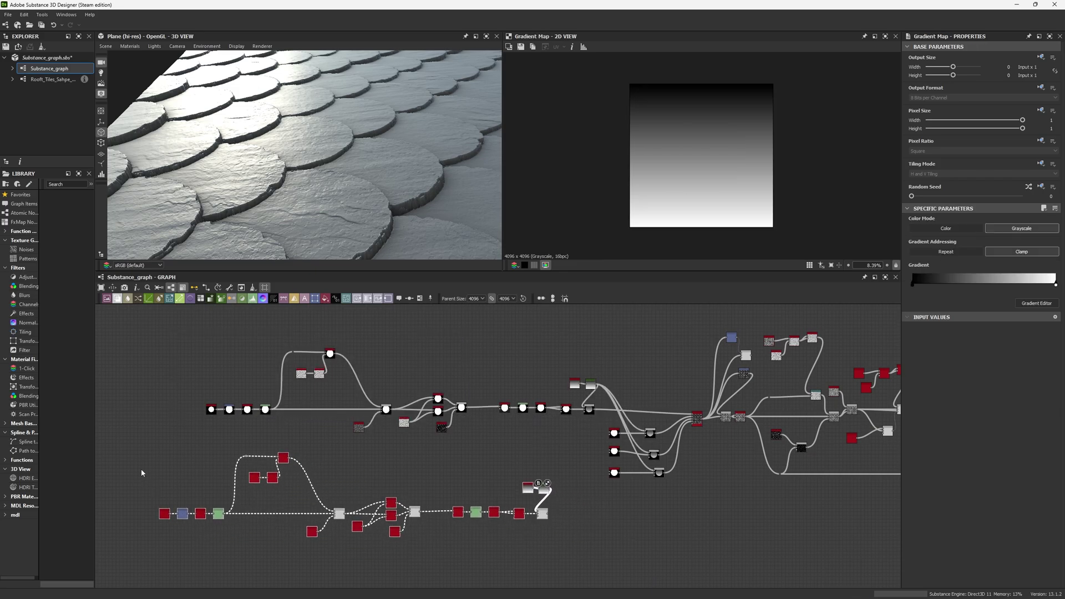
Step: Delete the duplicated tile shape chain, including its leftover node
{"action": "key", "text": "Delete"}
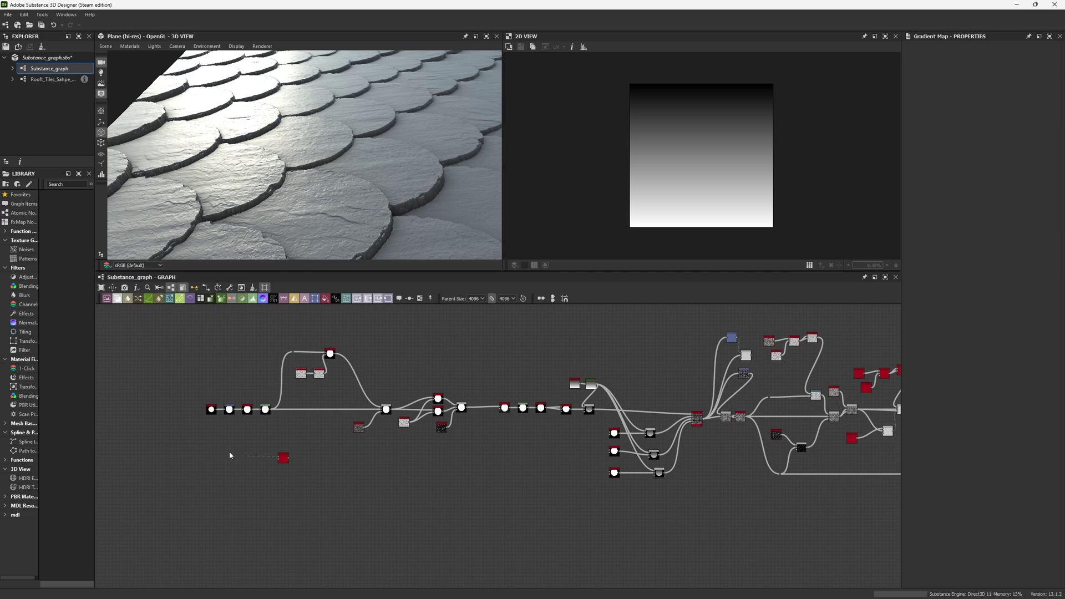
{"action": "left_click_drag", "start_coordinate": [229, 453], "coordinate": [315, 504]}
{"action": "key", "text": "Delete"}
Step: Inspect the upper Rooft_Tiles_Sahpe_Creator node's output and its exposed shape, edge damage and quantize parameters
{"action": "scroll", "coordinate": [626, 444], "scroll_direction": "up", "scroll_amount": 5}
{"action": "left_click", "coordinate": [580, 431]}
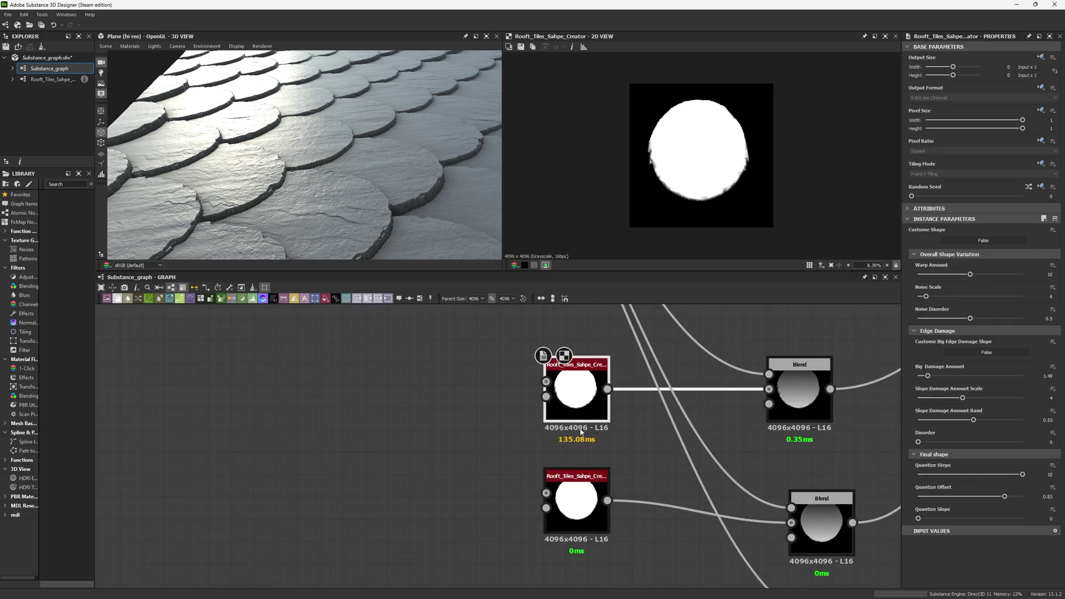
Step: Paste a copy of the upper Rooft_Tiles_Sahpe_Creator node into empty graph space and add a Shape node beside it
{"action": "scroll", "coordinate": [477, 370], "scroll_direction": "down", "scroll_amount": 5}
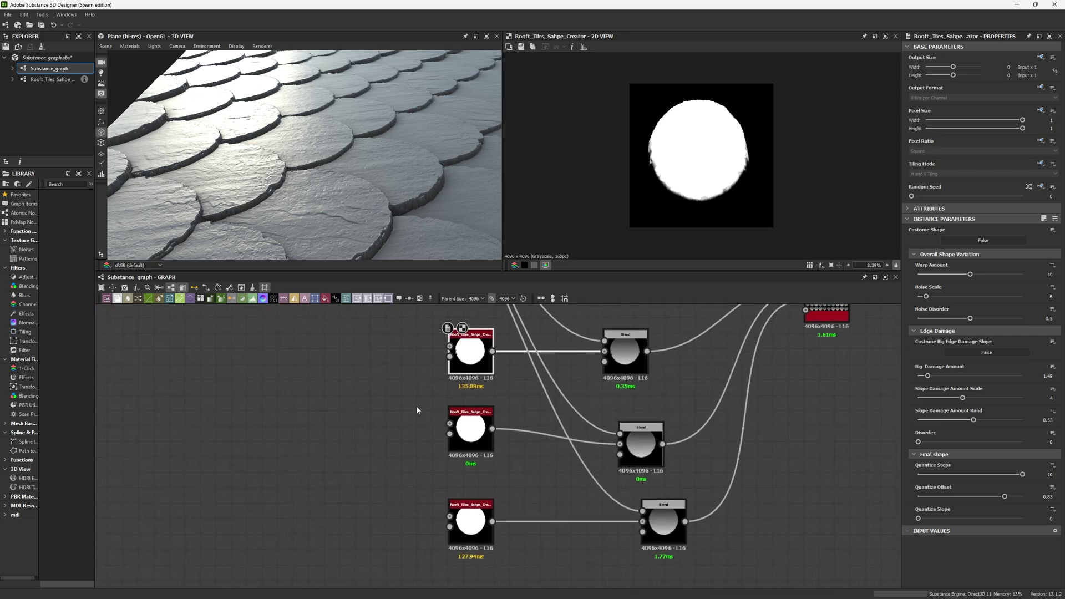
{"action": "middle_click_drag", "start_coordinate": [333, 450], "coordinate": [695, 389]}
{"action": "key", "text": "ctrl+v"}
{"action": "middle_click_drag", "start_coordinate": [317, 397], "coordinate": [464, 338]}
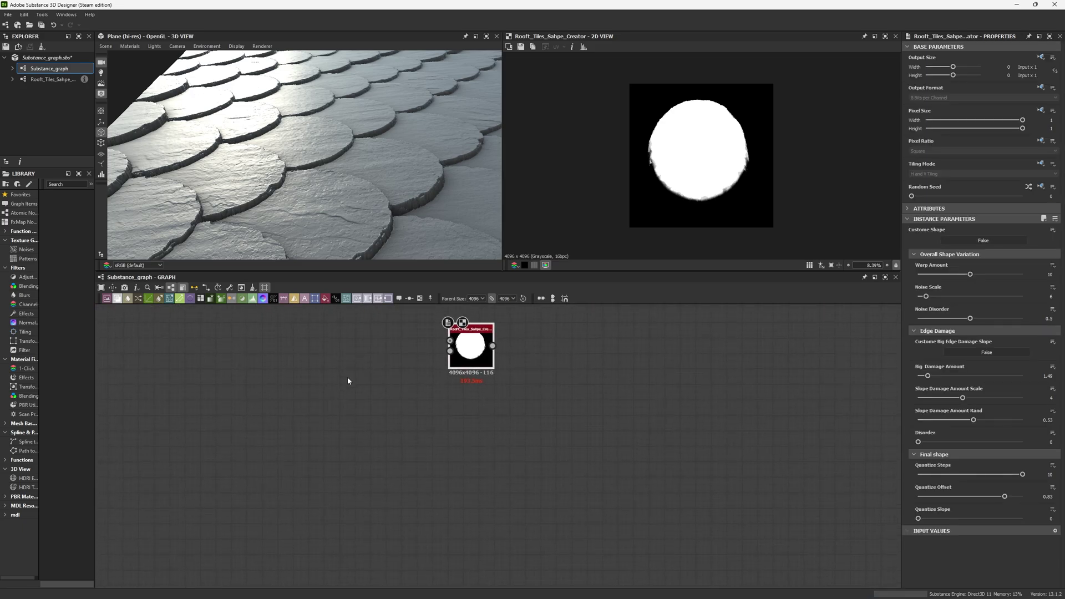
{"action": "scroll", "coordinate": [278, 349], "scroll_direction": "up", "scroll_amount": 2}
{"action": "key", "text": "space"}
{"action": "type", "text": "sha"}
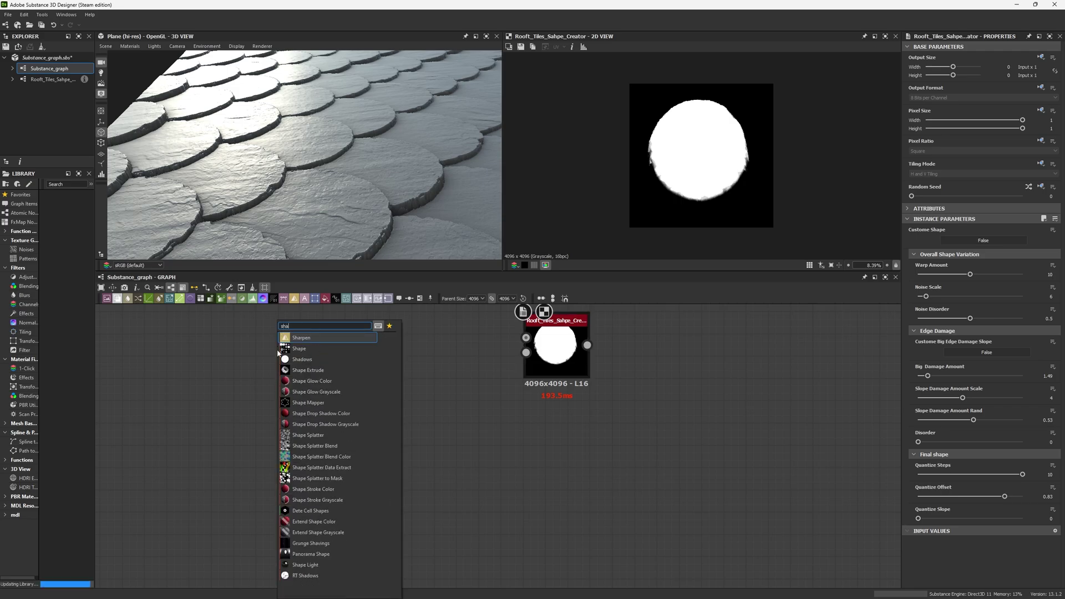
{"action": "left_click", "coordinate": [279, 350]}
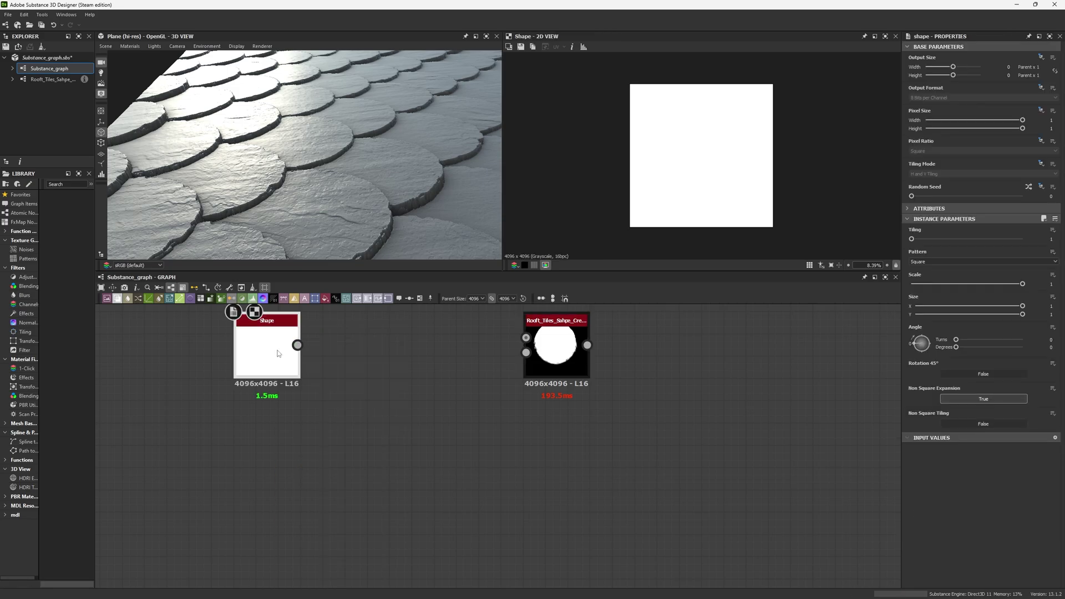
Step: Connect the Shape node to the pasted creator node's first input and set Custome Shape to True
{"action": "double_click", "coordinate": [556, 346]}
{"action": "left_click_drag", "start_coordinate": [526, 337], "coordinate": [297, 345]}
{"action": "left_click", "coordinate": [562, 328]}
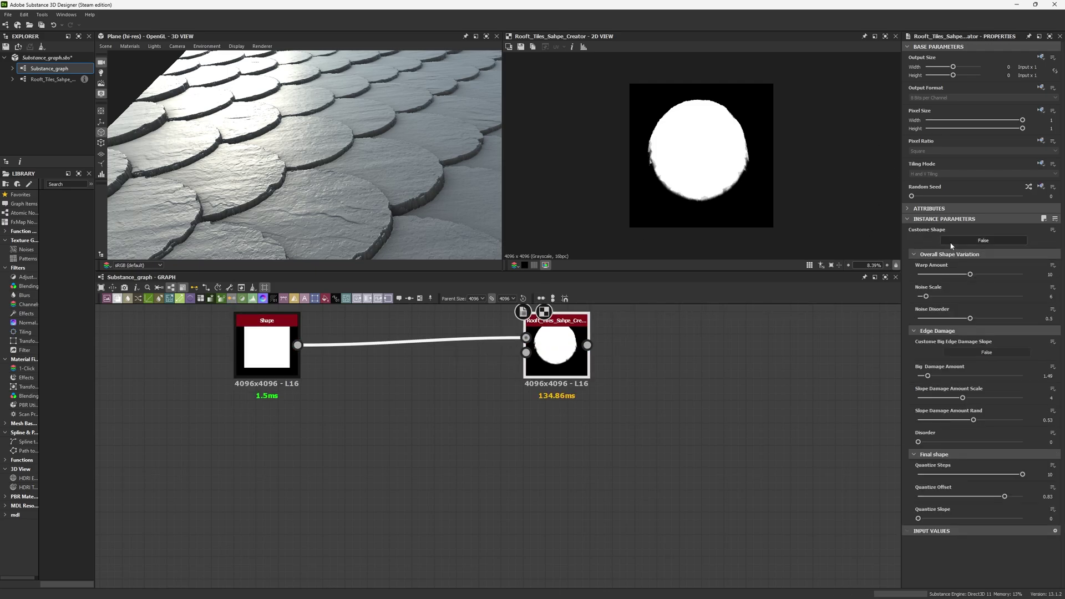
{"action": "left_click", "coordinate": [951, 243]}
Step: Move the Shape node closer to the creator node and give its square a 51.85° angle and a Scale of 0.62
{"action": "left_click_drag", "start_coordinate": [251, 361], "coordinate": [384, 368]}
{"action": "left_click_drag", "start_coordinate": [919, 341], "coordinate": [912, 335]}
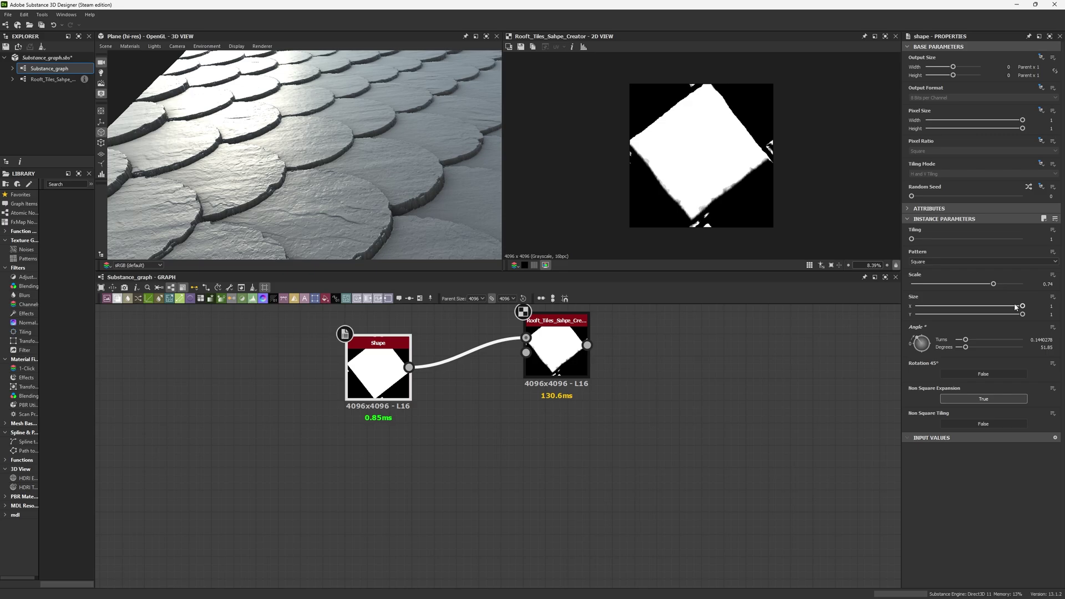
{"action": "left_click_drag", "start_coordinate": [991, 284], "coordinate": [979, 284]}
{"action": "scroll", "coordinate": [710, 153], "scroll_direction": "up", "scroll_amount": 4}
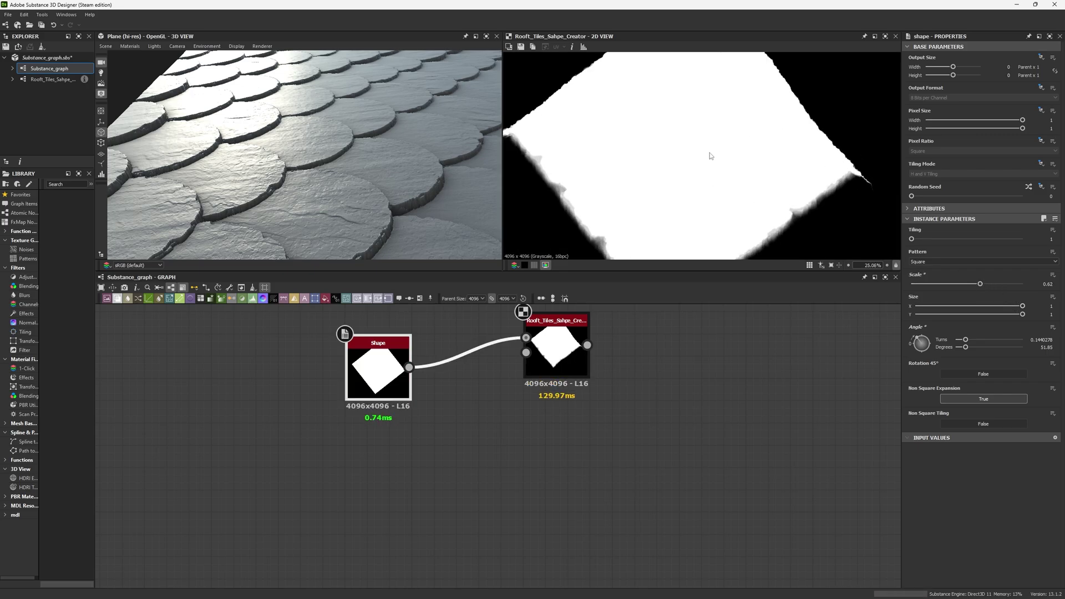
Step: Inspect the damaged edges produced on the custom square shape and delete the two test nodes
{"action": "scroll", "coordinate": [498, 441], "scroll_direction": "down", "scroll_amount": 5}
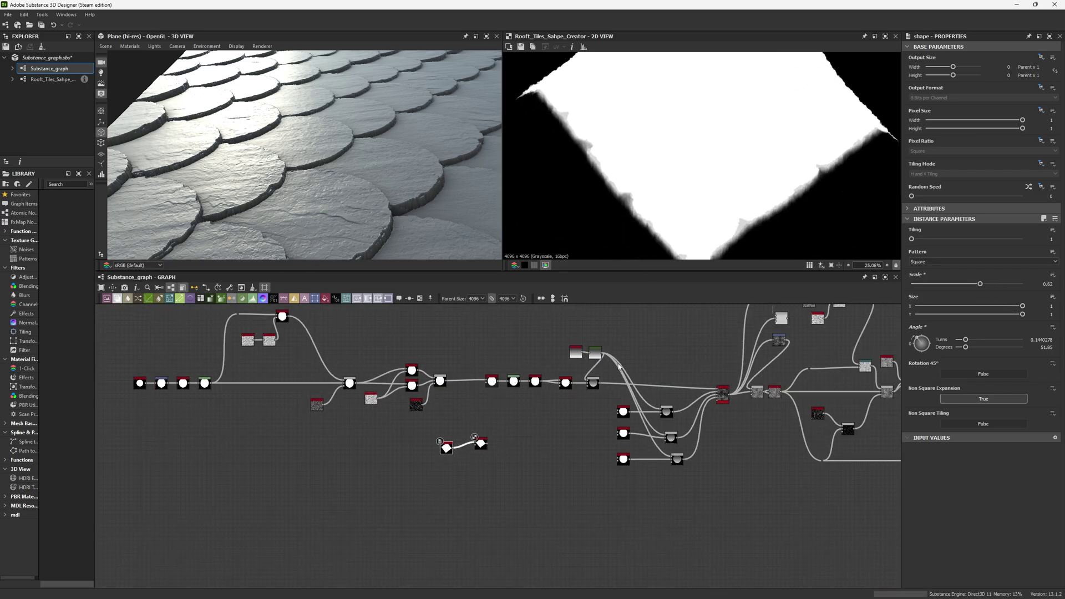
{"action": "scroll", "coordinate": [480, 441], "scroll_direction": "up", "scroll_amount": 5}
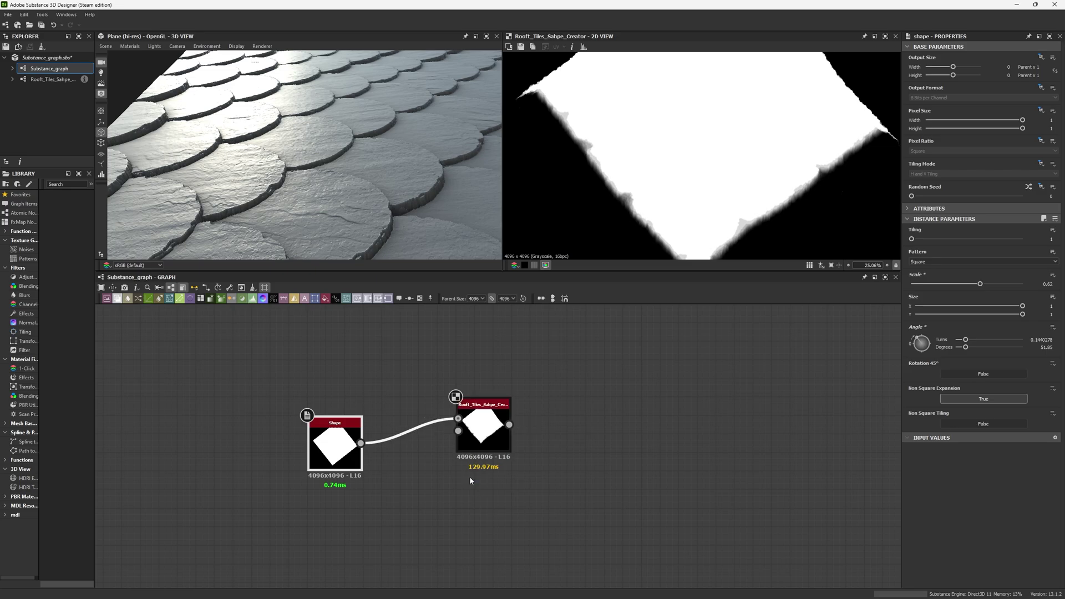
{"action": "left_click_drag", "start_coordinate": [492, 438], "coordinate": [492, 456]}
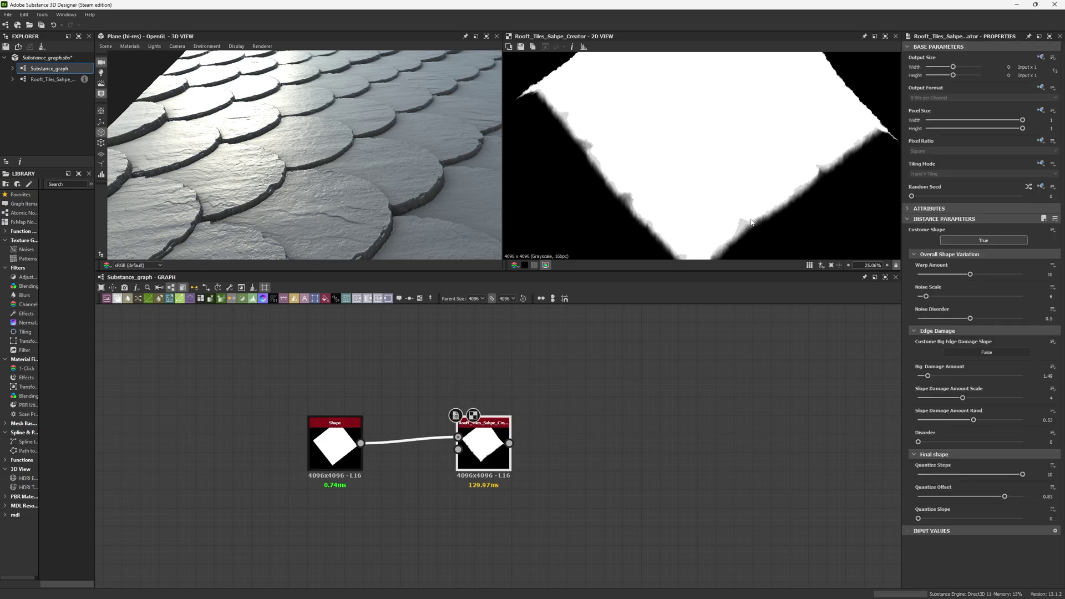
{"action": "scroll", "coordinate": [751, 222], "scroll_direction": "up", "scroll_amount": 7}
{"action": "left_click_drag", "start_coordinate": [255, 361], "coordinate": [548, 562]}
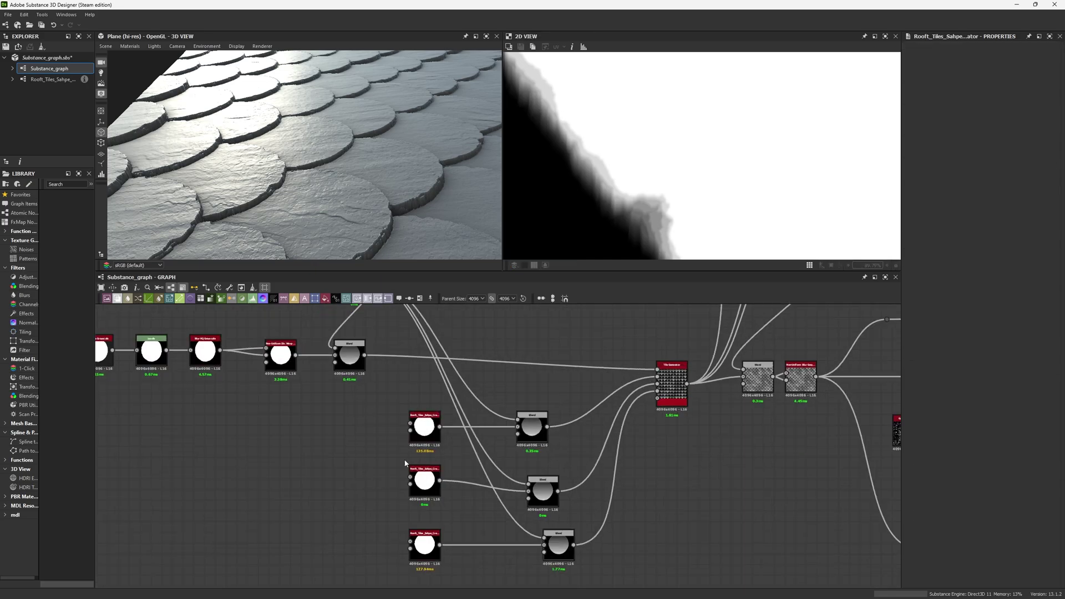
Step: Preview the middle Rooft_Tiles_Sahpe_Creator node and highlight the gradient nodes and original tile chain above it
{"action": "scroll", "coordinate": [401, 468], "scroll_direction": "up", "scroll_amount": 3}
{"action": "double_click", "coordinate": [438, 429]}
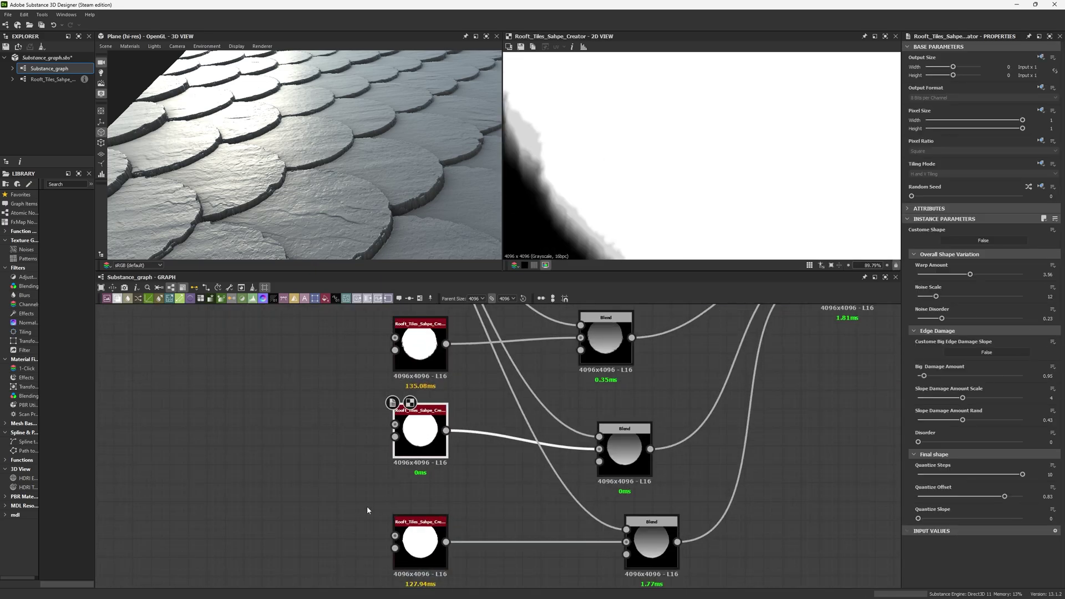
{"action": "scroll", "coordinate": [726, 483], "scroll_direction": "down", "scroll_amount": 8}
{"action": "left_click_drag", "start_coordinate": [262, 343], "coordinate": [775, 432]}
{"action": "middle_click_drag", "start_coordinate": [875, 488], "coordinate": [620, 471]}
{"action": "scroll", "coordinate": [620, 471], "scroll_direction": "up", "scroll_amount": 4}
{"action": "middle_click_drag", "start_coordinate": [553, 354], "coordinate": [536, 371]}
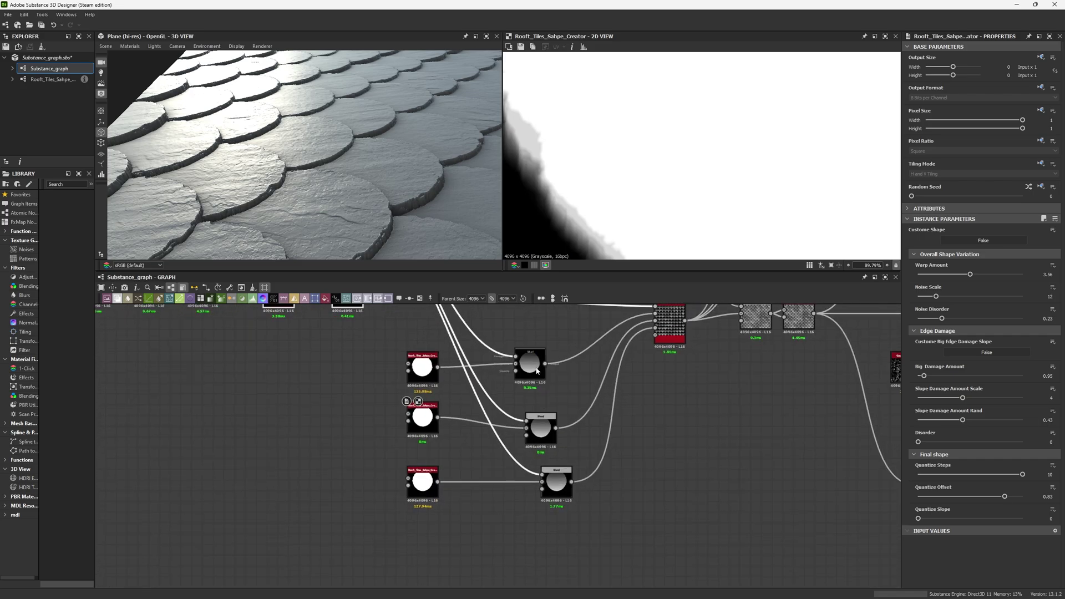
Step: Compare the gradient tile outputs of the Blend nodes that feed the Tile Generator
{"action": "double_click", "coordinate": [537, 371]}
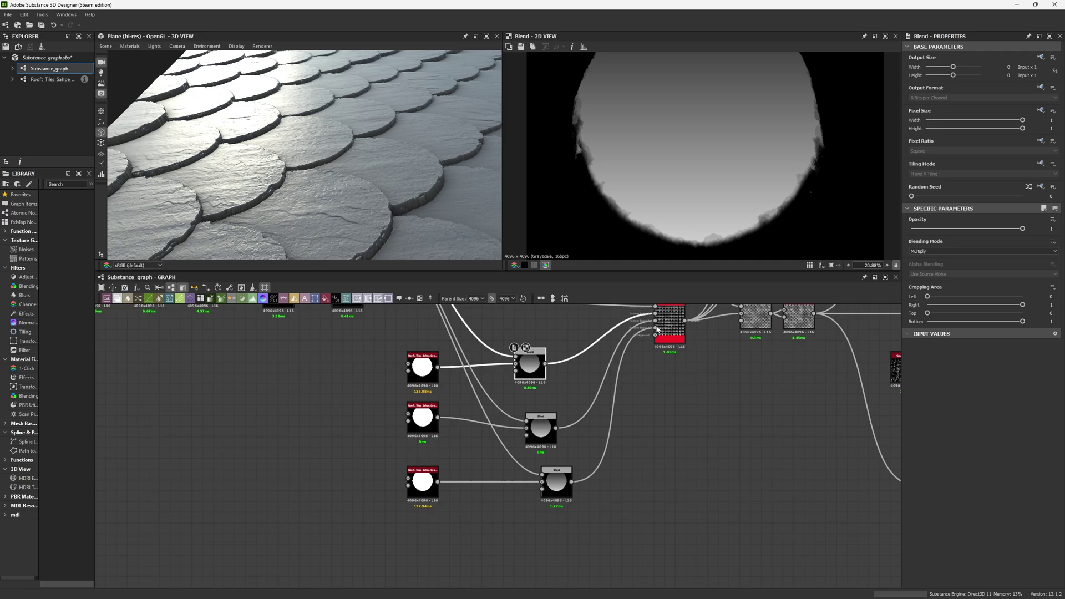
{"action": "double_click", "coordinate": [543, 434]}
{"action": "double_click", "coordinate": [557, 483]}
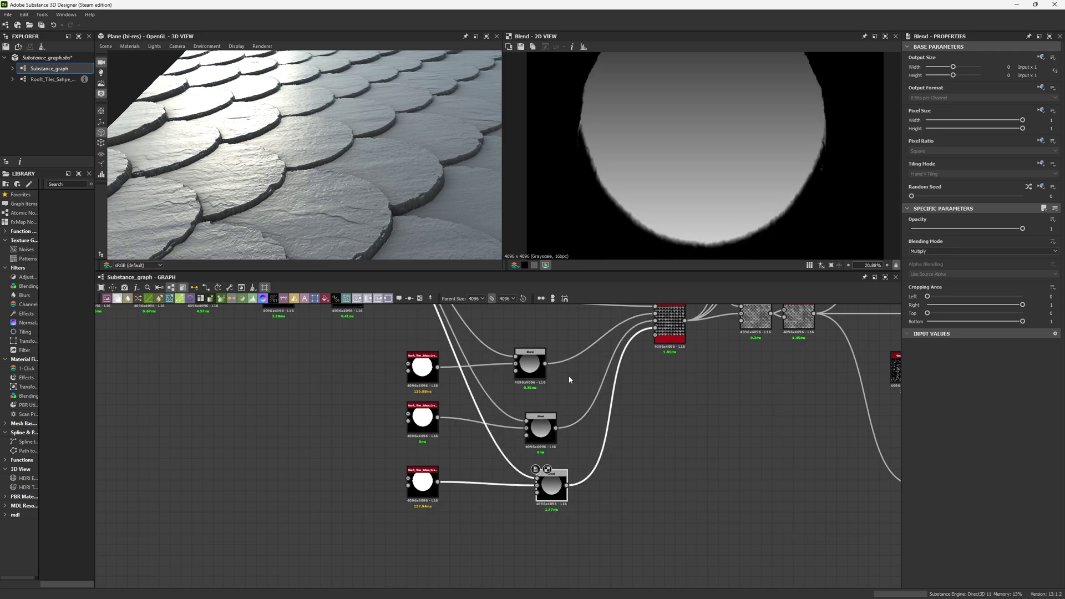
{"action": "middle_click_drag", "start_coordinate": [532, 312], "coordinate": [537, 434]}
{"action": "double_click", "coordinate": [358, 403]}
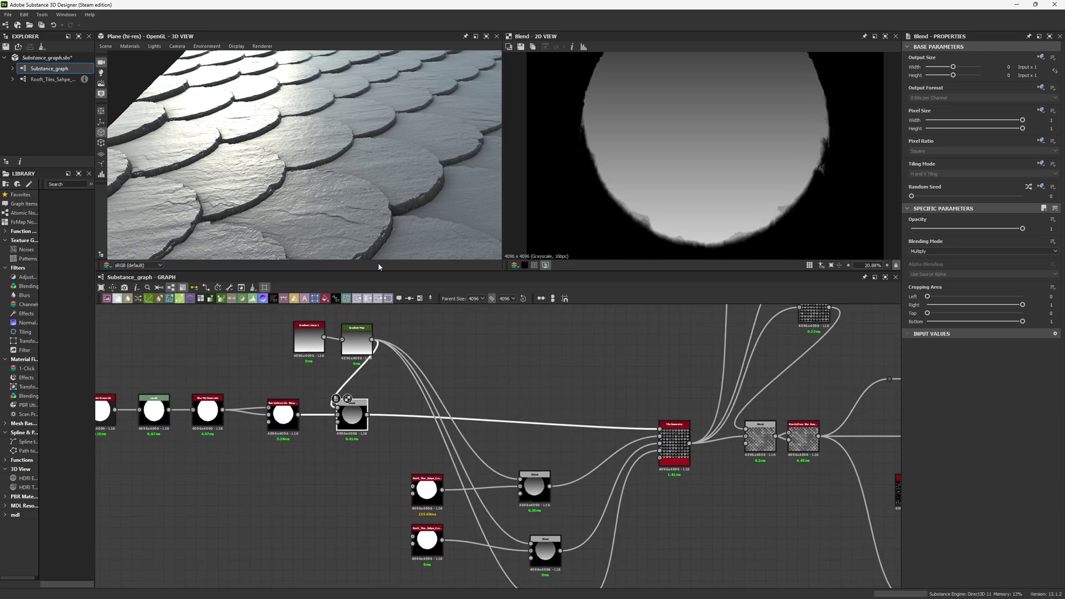
Step: Switch the 3D preview mesh from the plane to the Rounded Cylinder
{"action": "scroll", "coordinate": [380, 185], "scroll_direction": "down", "scroll_amount": 5}
{"action": "left_click_drag", "start_coordinate": [383, 167], "coordinate": [324, 238]}
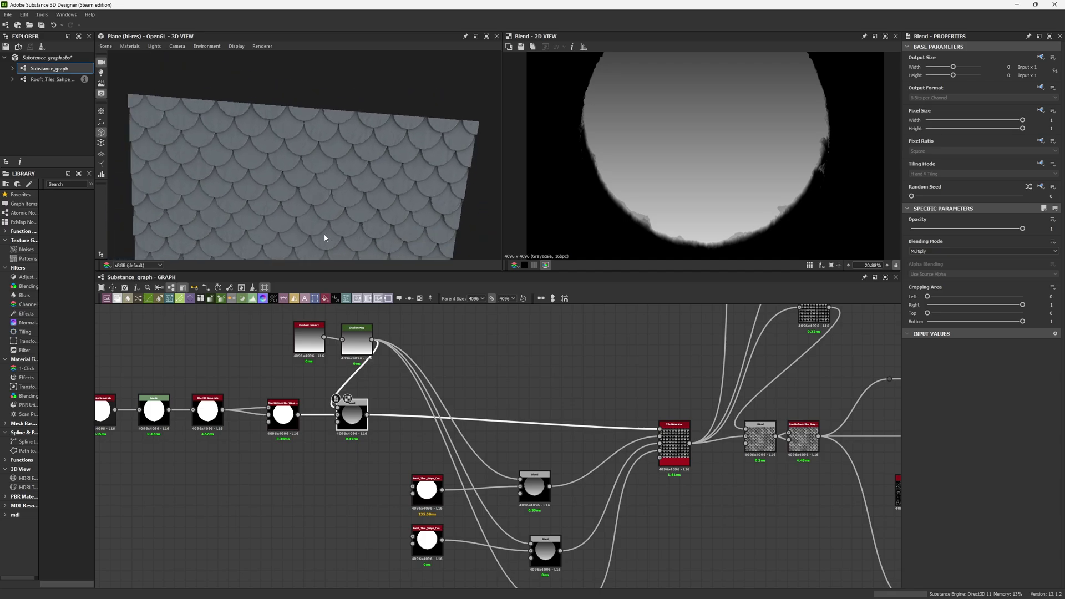
{"action": "scroll", "coordinate": [325, 237], "scroll_direction": "down", "scroll_amount": 3}
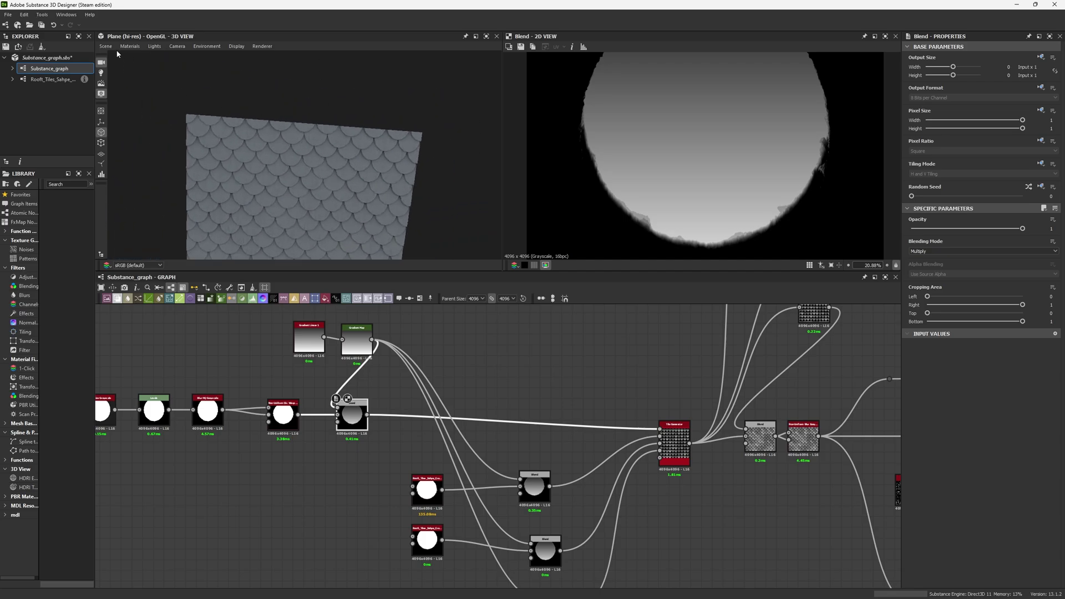
{"action": "left_click", "coordinate": [106, 46]}
{"action": "left_click", "coordinate": [156, 170]}
{"action": "left_click_drag", "start_coordinate": [244, 205], "coordinate": [344, 135]}
Step: Examine the tile shape variations and worn edges on the cylinder, both up close and as a whole
{"action": "scroll", "coordinate": [374, 117], "scroll_direction": "up", "scroll_amount": 5}
{"action": "scroll", "coordinate": [374, 115], "scroll_direction": "up", "scroll_amount": 2}
{"action": "left_click_drag", "start_coordinate": [386, 196], "coordinate": [335, 195]}
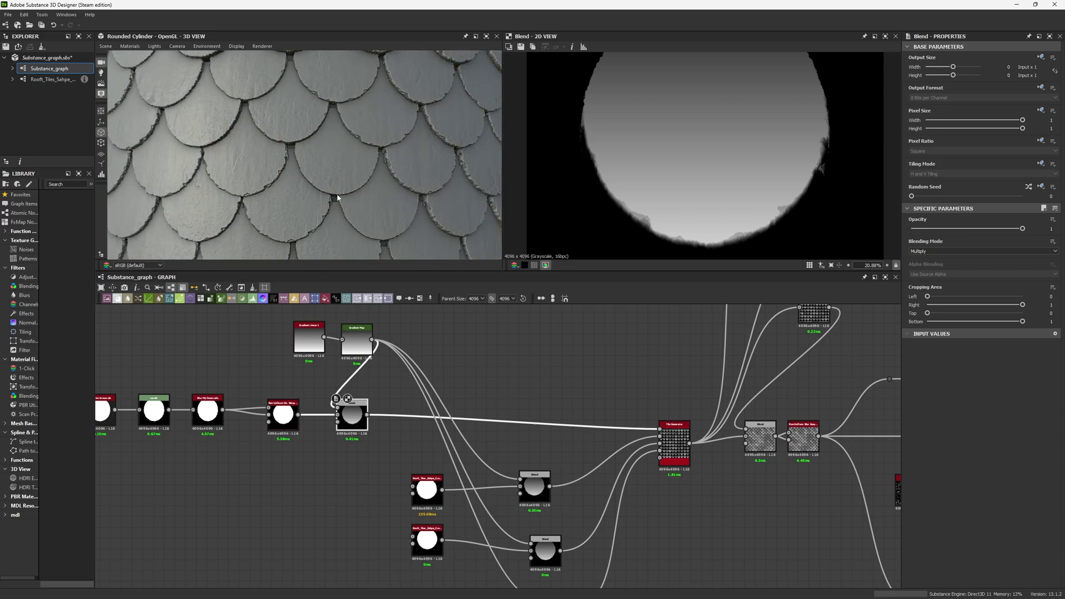
{"action": "scroll", "coordinate": [258, 106], "scroll_direction": "down", "scroll_amount": 8}
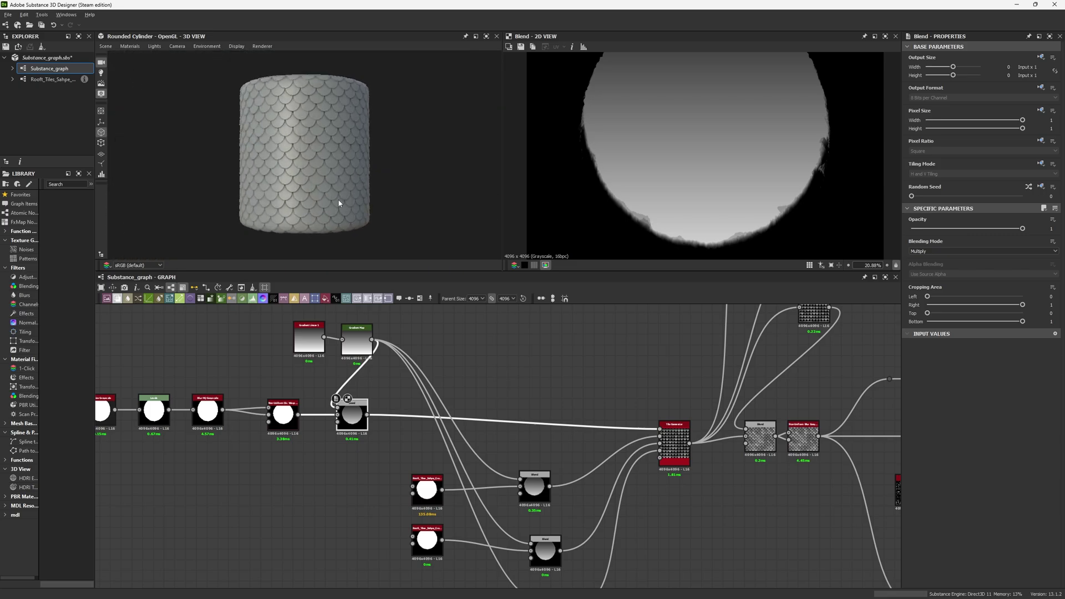
{"action": "scroll", "coordinate": [333, 198], "scroll_direction": "up", "scroll_amount": 5}
{"action": "scroll", "coordinate": [314, 203], "scroll_direction": "up", "scroll_amount": 3}
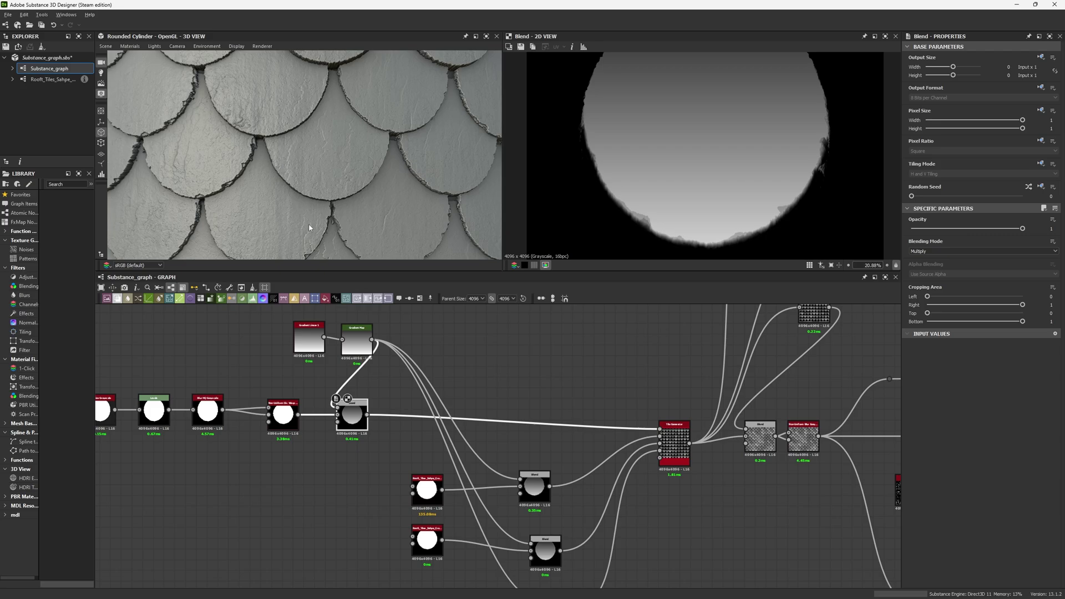
{"action": "scroll", "coordinate": [309, 227], "scroll_direction": "down", "scroll_amount": 5}
{"action": "scroll", "coordinate": [593, 469], "scroll_direction": "down", "scroll_amount": 3}
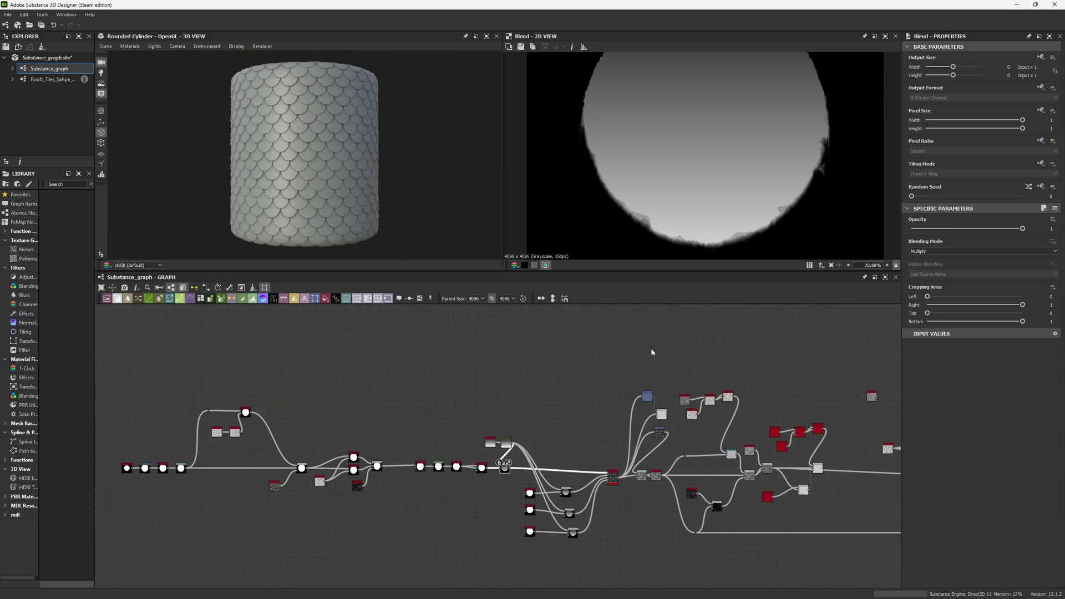
Step: Space out the nodes around the Tile Generator, placing Transformation 2D beside it and the Blend before the Non Uniform Blur
{"action": "left_click_drag", "start_coordinate": [651, 352], "coordinate": [840, 541]}
{"action": "middle_click_drag", "start_coordinate": [813, 510], "coordinate": [695, 504]}
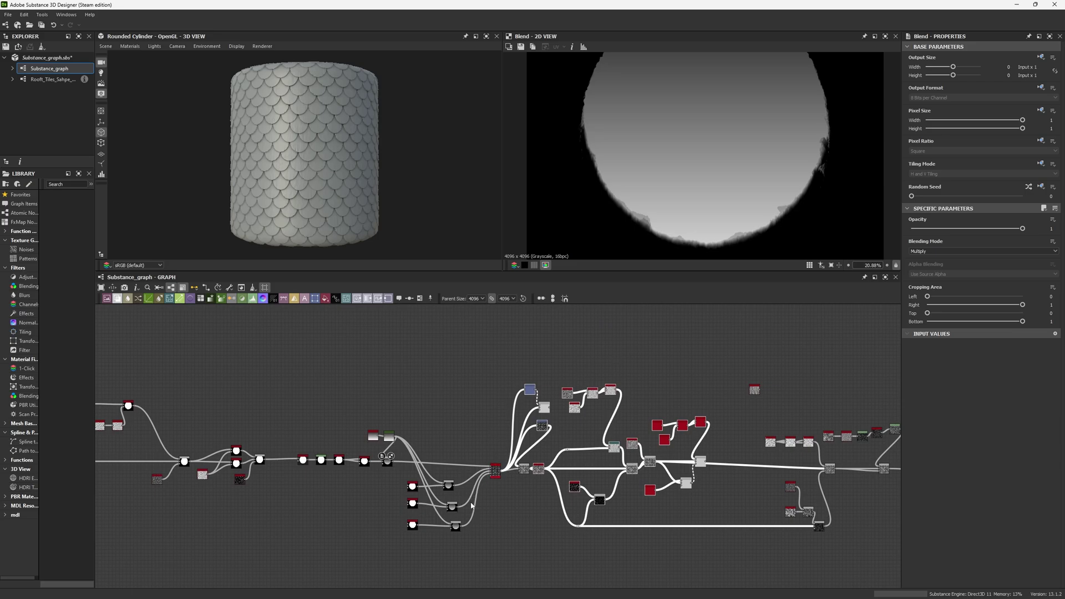
{"action": "scroll", "coordinate": [498, 477], "scroll_direction": "up", "scroll_amount": 5}
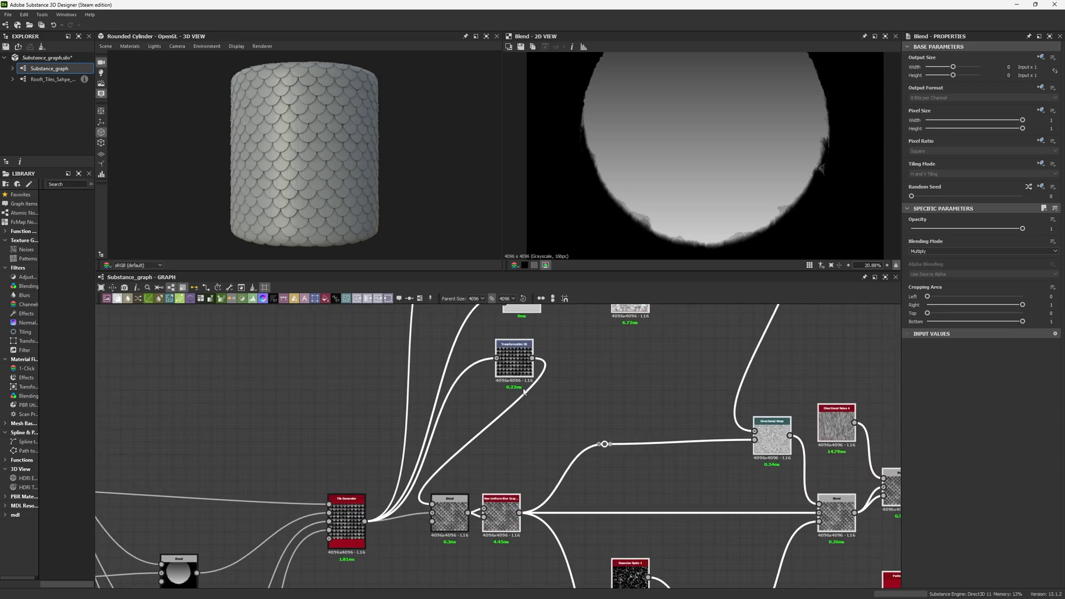
{"action": "left_click_drag", "start_coordinate": [495, 442], "coordinate": [617, 378]}
{"action": "left_click", "coordinate": [376, 416]}
{"action": "left_click_drag", "start_coordinate": [342, 510], "coordinate": [304, 497]}
{"action": "left_click_drag", "start_coordinate": [612, 380], "coordinate": [398, 458]}
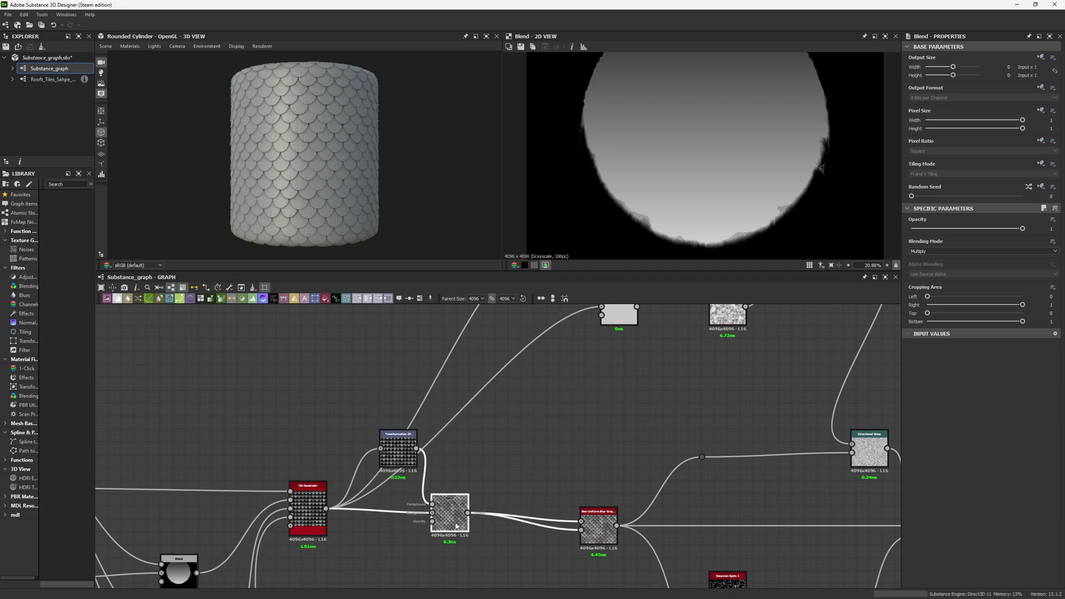
{"action": "left_click_drag", "start_coordinate": [456, 530], "coordinate": [507, 525]}
{"action": "middle_click_drag", "start_coordinate": [352, 472], "coordinate": [372, 355]}
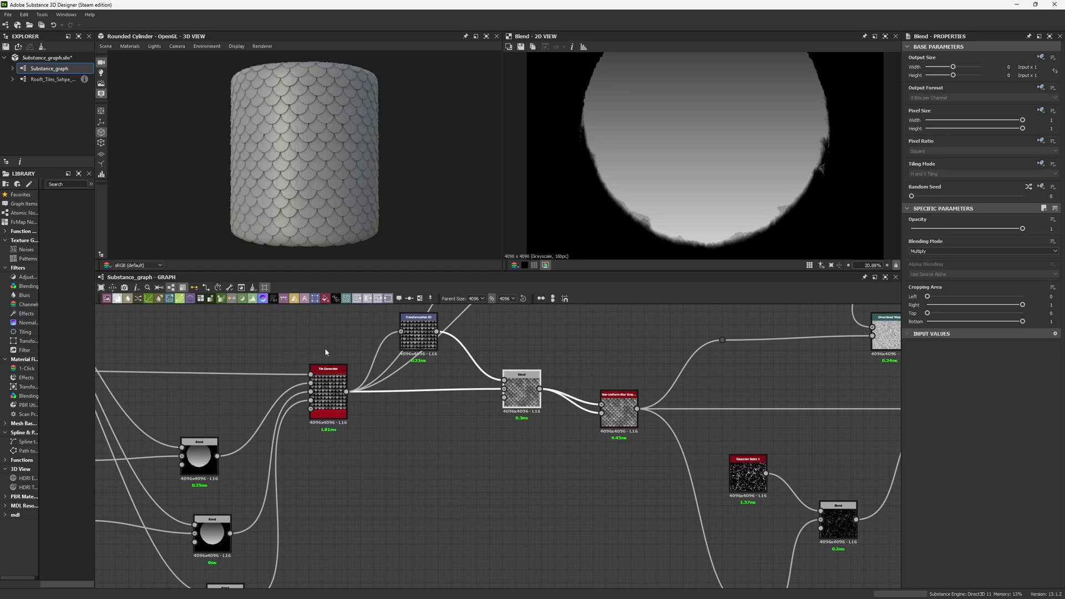
Step: Preview the Tile Generator's output and review its amount, pattern, size, position and color parameters
{"action": "double_click", "coordinate": [329, 381]}
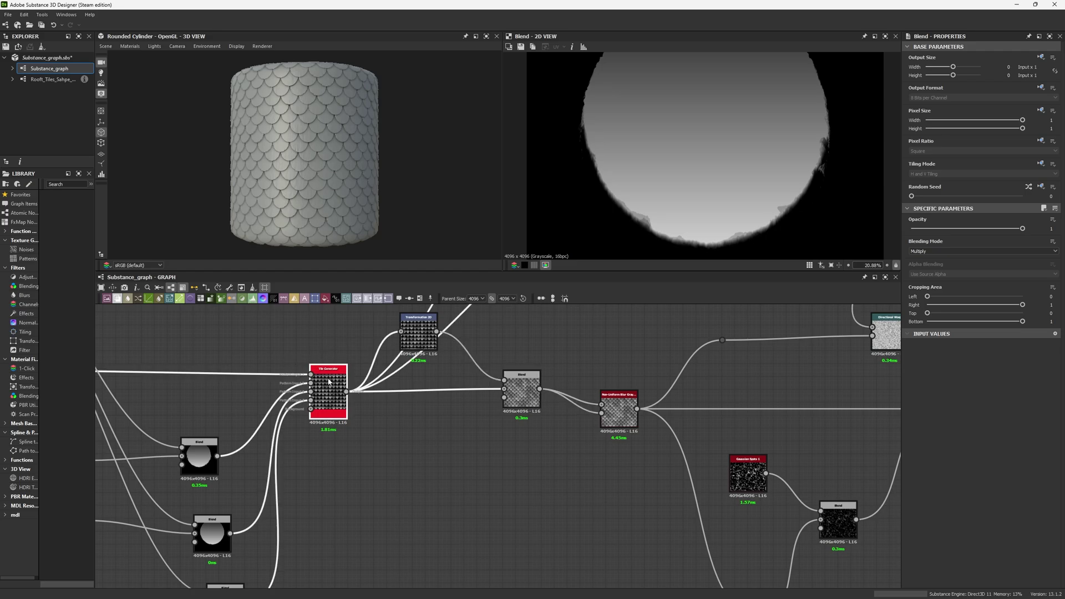
{"action": "scroll", "coordinate": [787, 199], "scroll_direction": "down", "scroll_amount": 4}
{"action": "scroll", "coordinate": [777, 181], "scroll_direction": "up", "scroll_amount": 1}
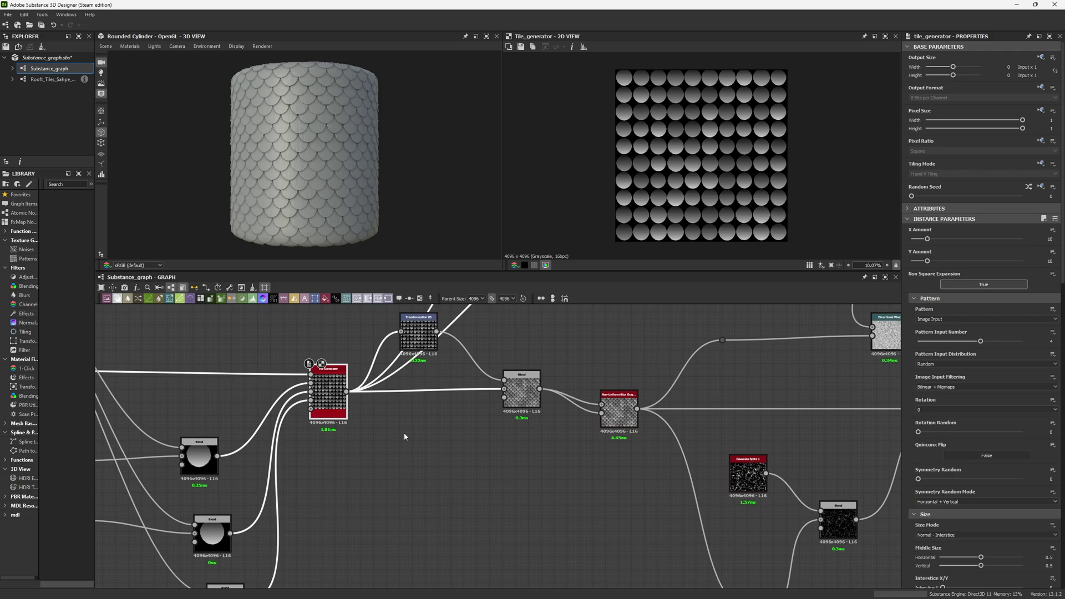
{"action": "scroll", "coordinate": [960, 346], "scroll_direction": "down", "scroll_amount": 3}
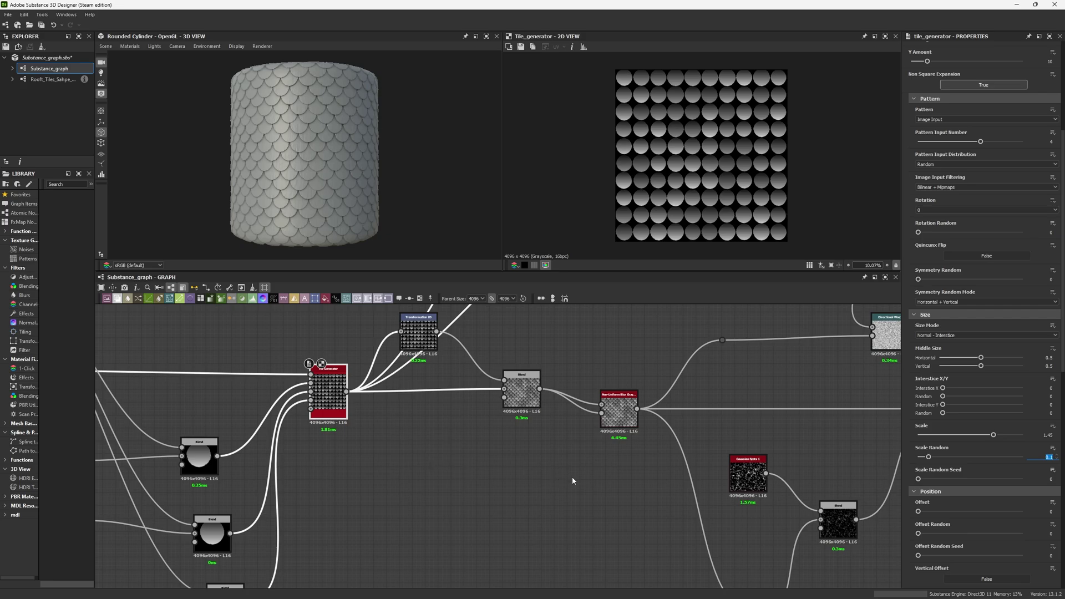
{"action": "scroll", "coordinate": [1013, 388], "scroll_direction": "down", "scroll_amount": 8}
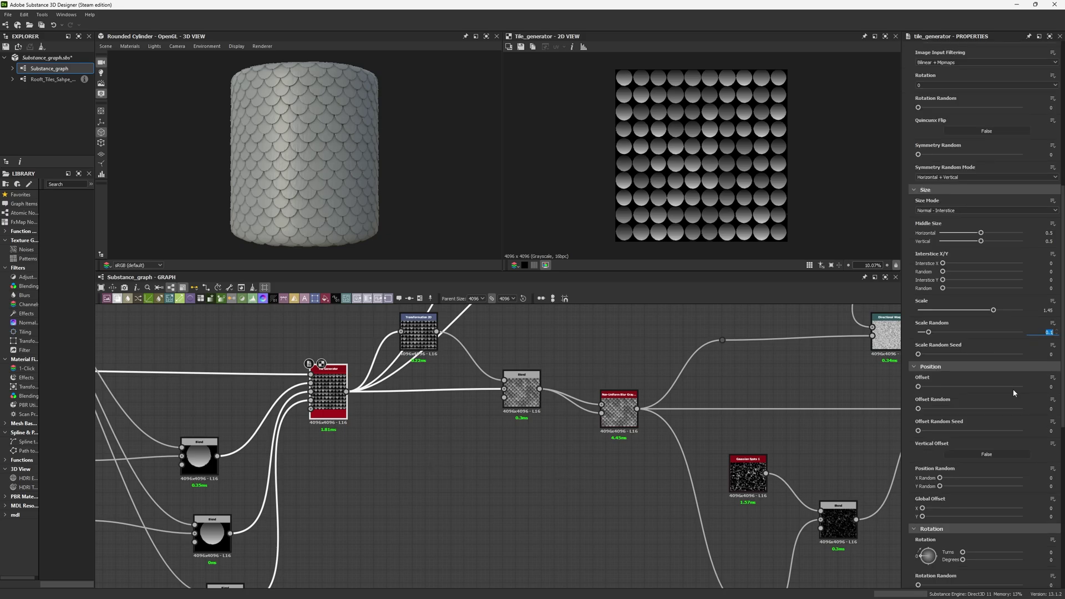
{"action": "scroll", "coordinate": [1013, 391], "scroll_direction": "down", "scroll_amount": 3}
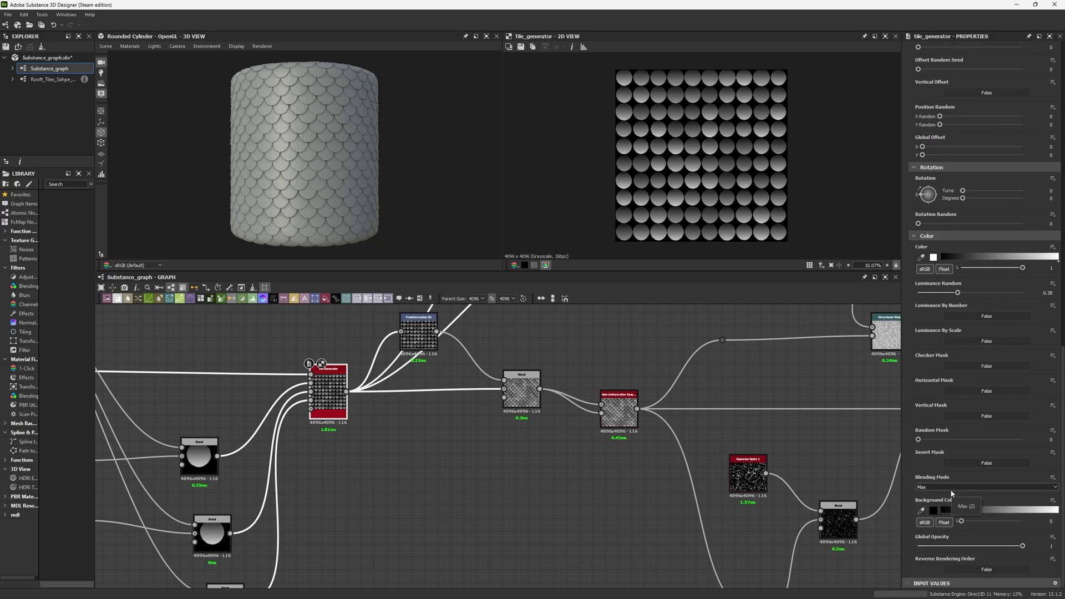
Step: Try the Add blending mode on the Tile Generator and undo it after examining where the tiles overlap
{"action": "left_click", "coordinate": [950, 489]}
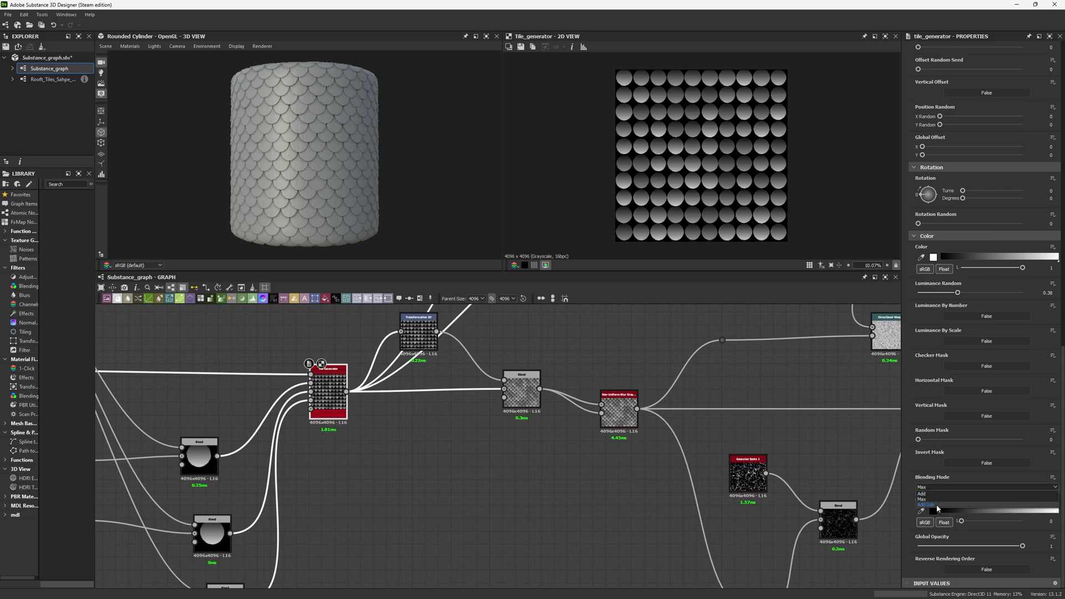
{"action": "left_click", "coordinate": [922, 494]}
{"action": "scroll", "coordinate": [735, 148], "scroll_direction": "up", "scroll_amount": 3}
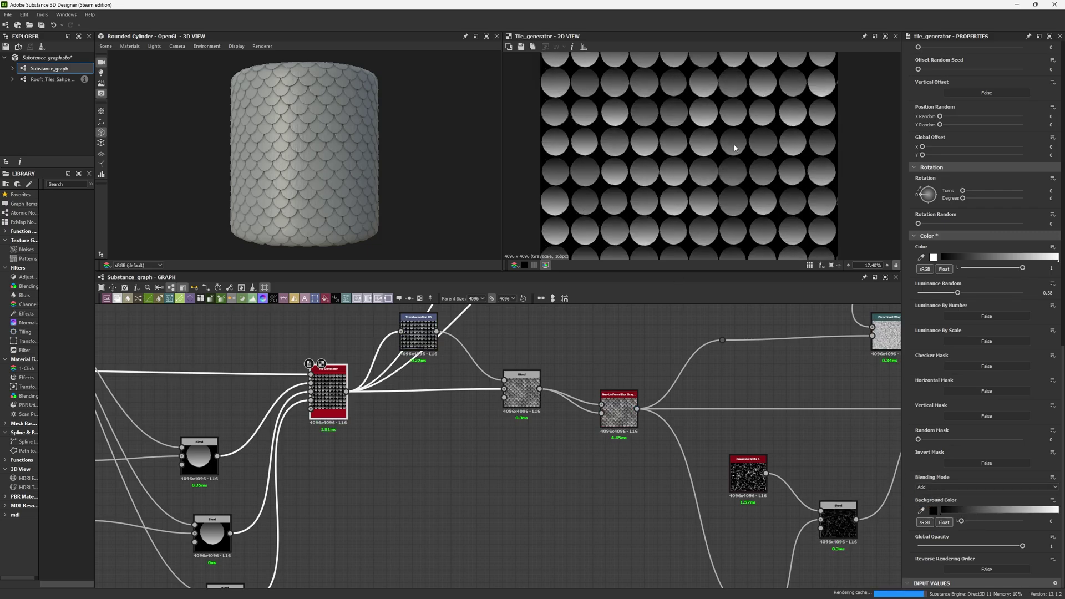
{"action": "scroll", "coordinate": [708, 208], "scroll_direction": "up", "scroll_amount": 15}
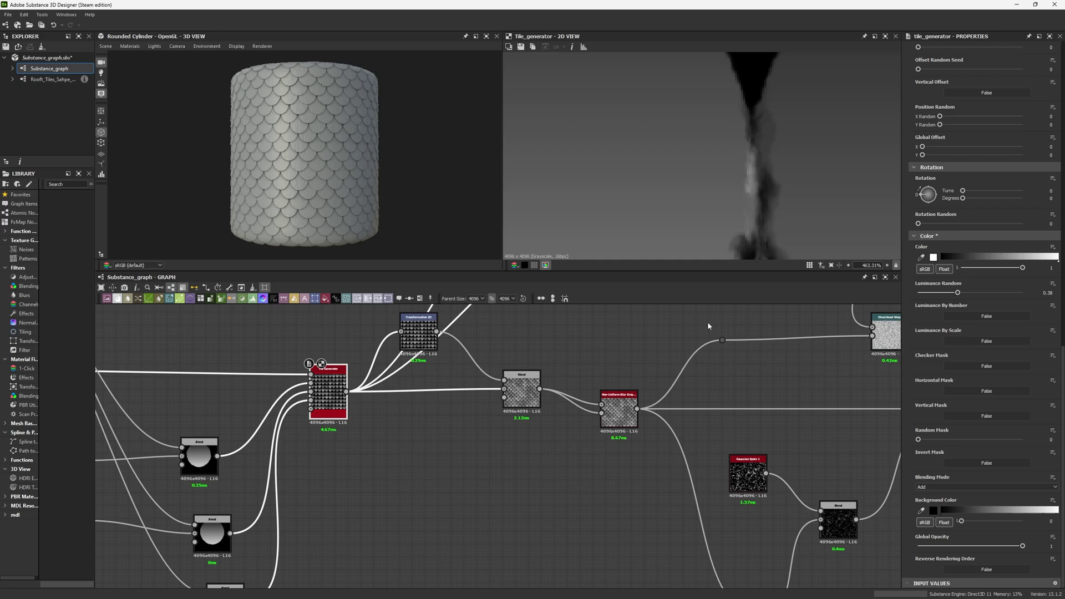
{"action": "key", "text": "ctrl+z"}
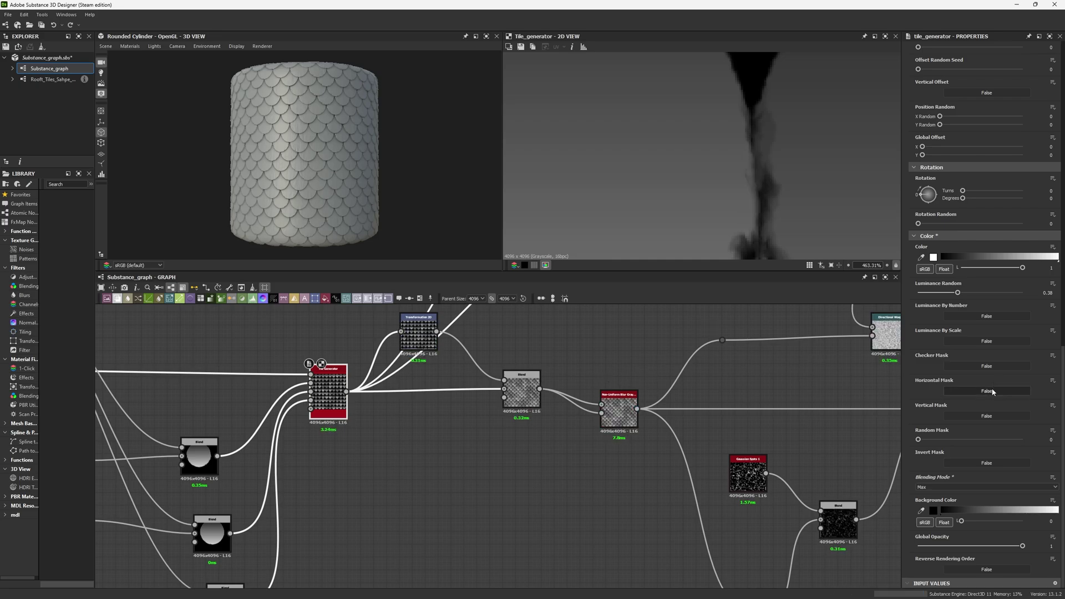
Step: Review the Tile Generator's rotation, position, scale and size settings again
{"action": "scroll", "coordinate": [968, 441], "scroll_direction": "up", "scroll_amount": 3}
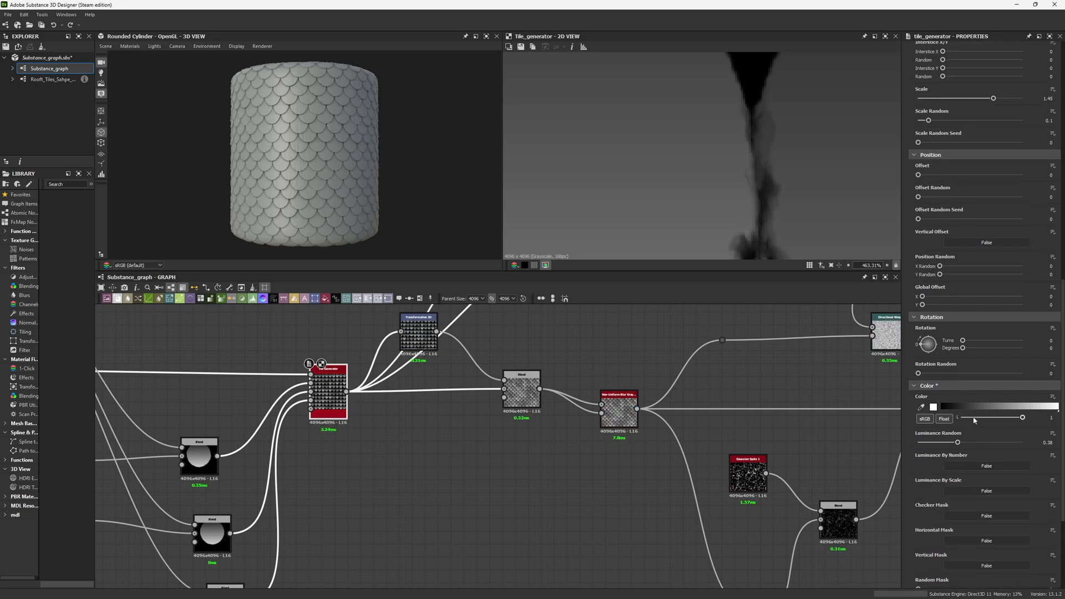
{"action": "scroll", "coordinate": [944, 397], "scroll_direction": "up", "scroll_amount": 2}
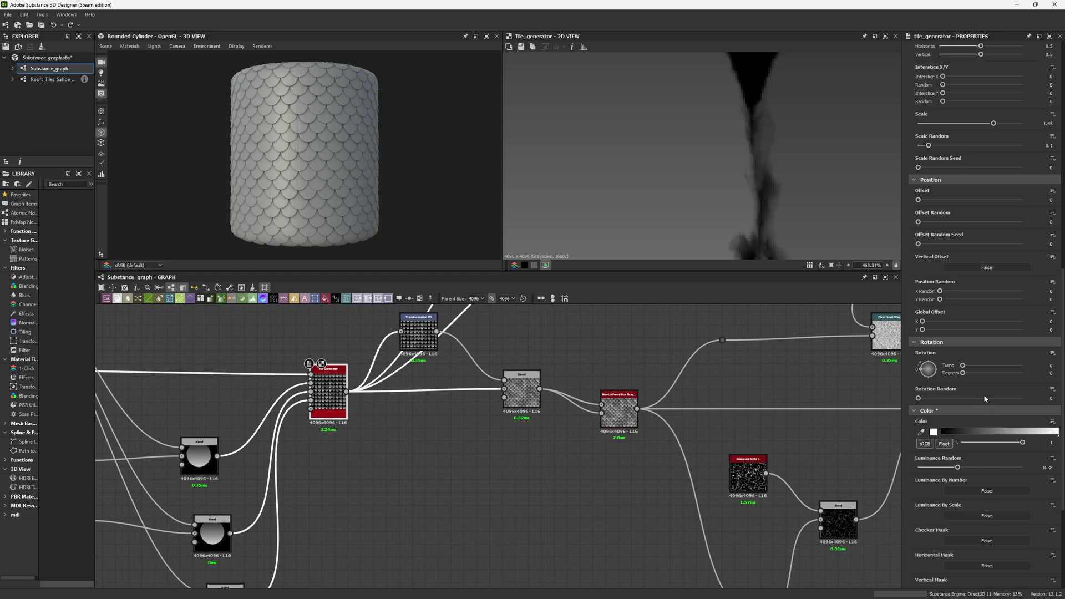
{"action": "middle_click_drag", "start_coordinate": [460, 399], "coordinate": [439, 464]}
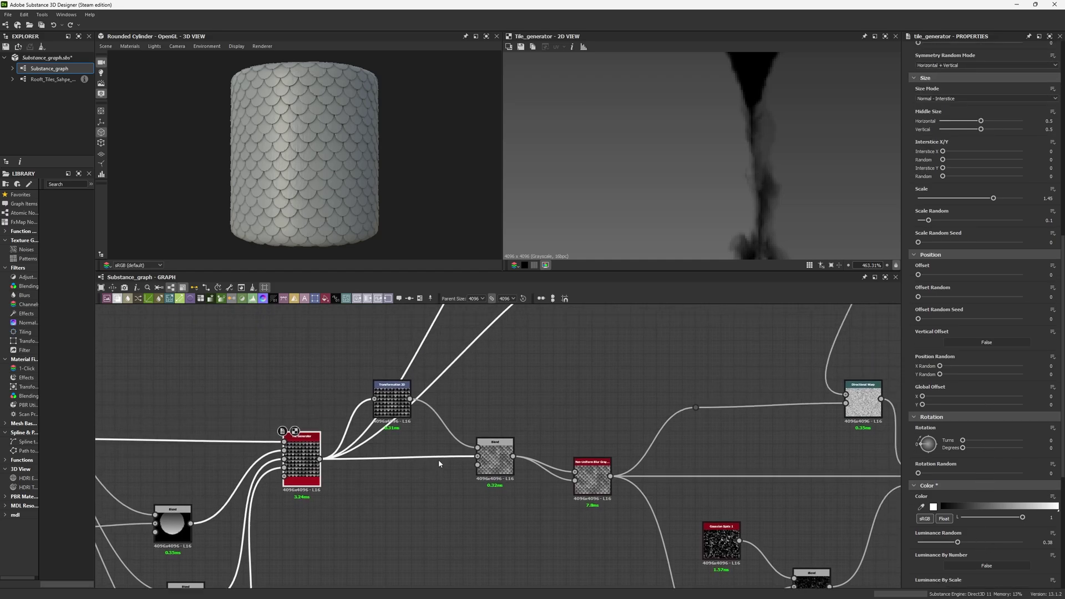
Step: Preview the Transformation 2D offset and the Max (Lighten) Blend that combines it with the Tile Generator
{"action": "left_click", "coordinate": [397, 417]}
{"action": "scroll", "coordinate": [422, 417], "scroll_direction": "down", "scroll_amount": 5}
{"action": "scroll", "coordinate": [476, 426], "scroll_direction": "up", "scroll_amount": 5}
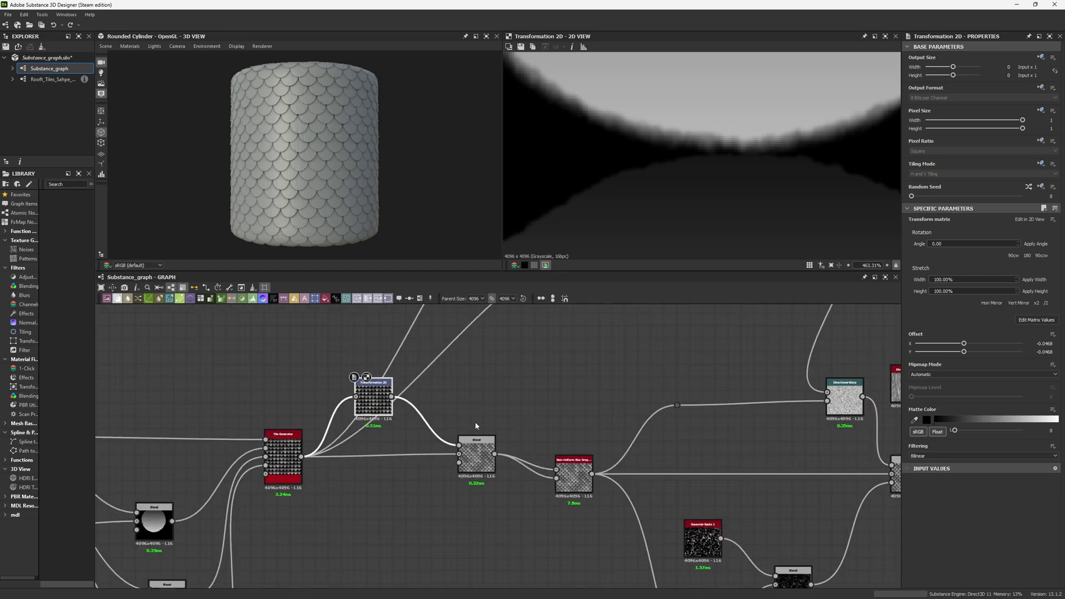
{"action": "double_click", "coordinate": [287, 450]}
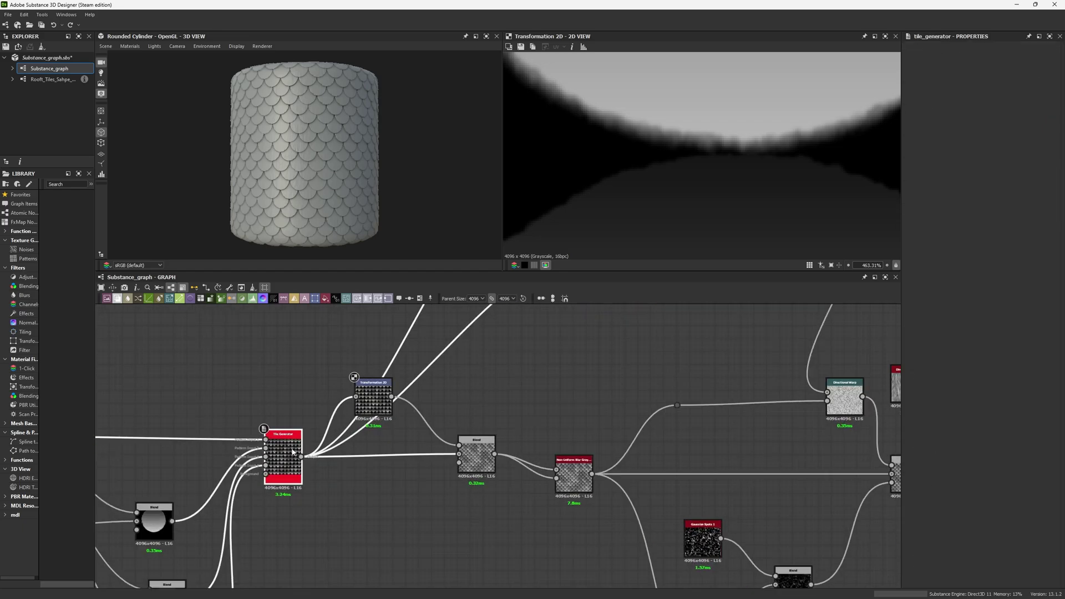
{"action": "double_click", "coordinate": [375, 406]}
{"action": "double_click", "coordinate": [486, 446]}
{"action": "scroll", "coordinate": [714, 203], "scroll_direction": "down", "scroll_amount": 10}
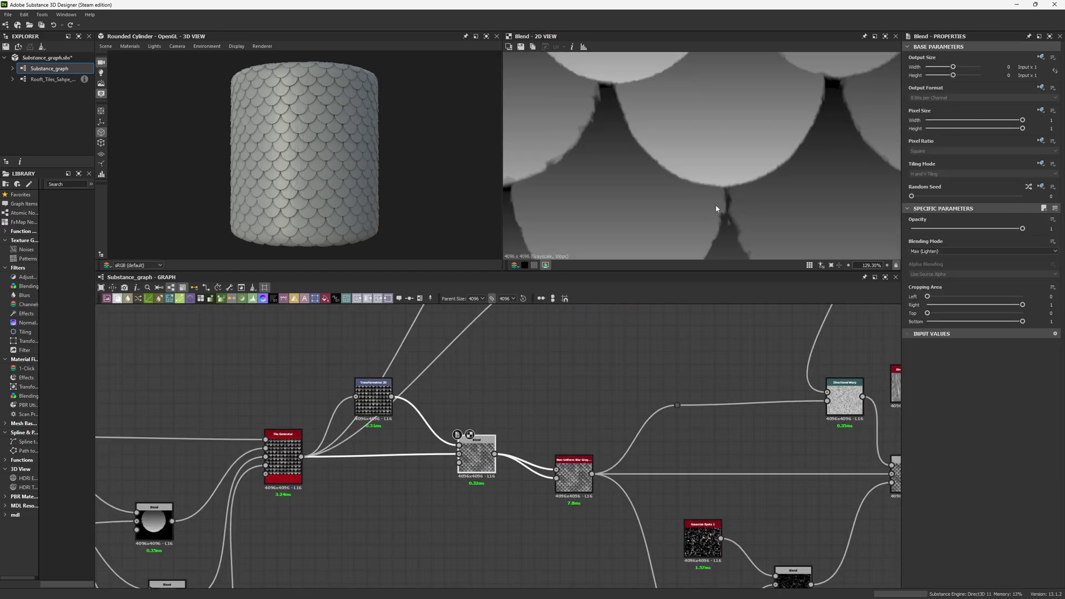
Step: Add a Transformation 2D node fed by the Tile Generator's output
{"action": "scroll", "coordinate": [320, 444], "scroll_direction": "up", "scroll_amount": 3}
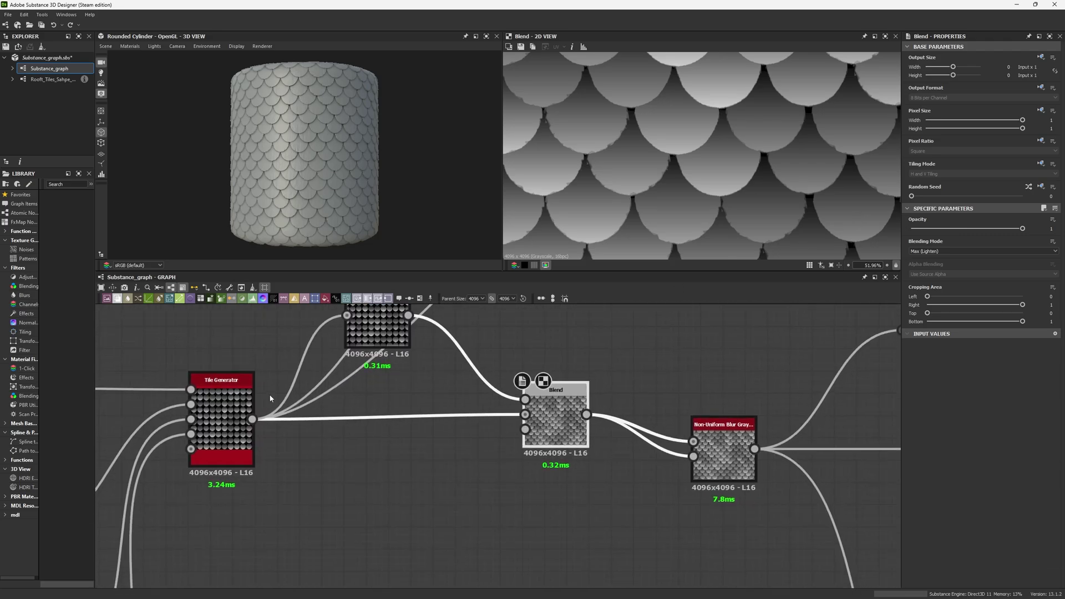
{"action": "left_click_drag", "start_coordinate": [253, 419], "coordinate": [391, 496]}
{"action": "key", "text": "Escape"}
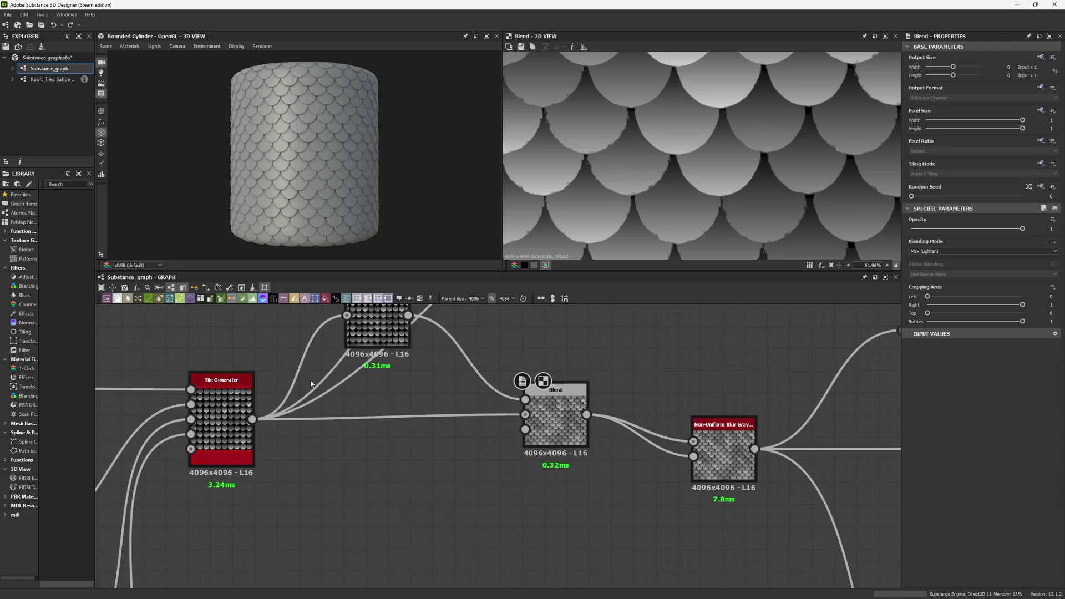
{"action": "left_click_drag", "start_coordinate": [258, 421], "coordinate": [328, 454]}
{"action": "type", "text": "tr"}
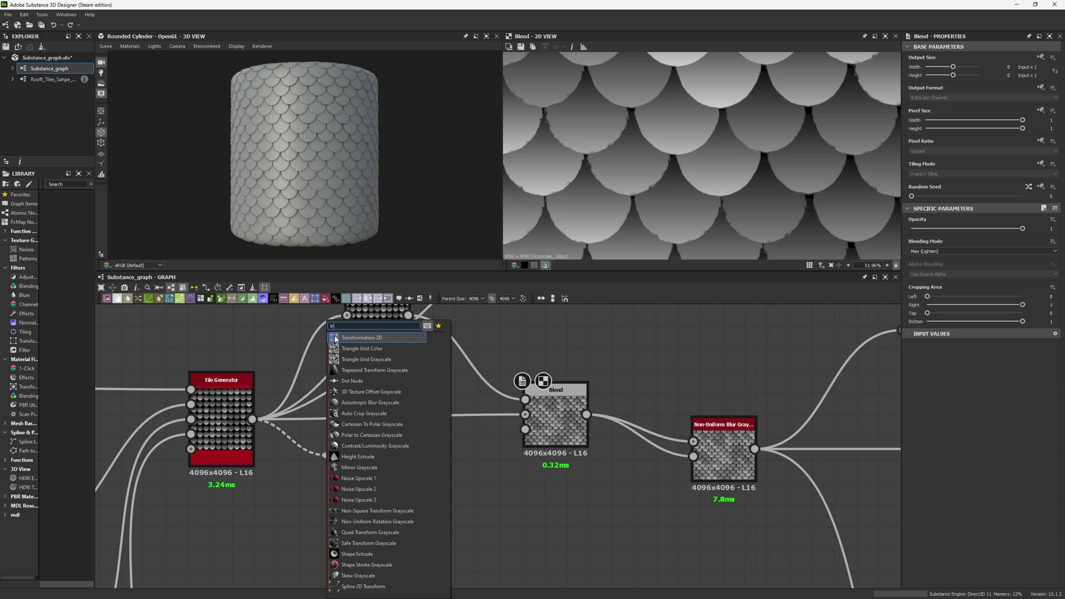
{"action": "key", "text": "Return"}
Step: Duplicate the Blend node and connect the new Transformation 2D to the copy's foreground input
{"action": "middle_click_drag", "start_coordinate": [460, 448], "coordinate": [466, 409]}
{"action": "left_click", "coordinate": [582, 386]}
{"action": "key", "text": "ctrl+d"}
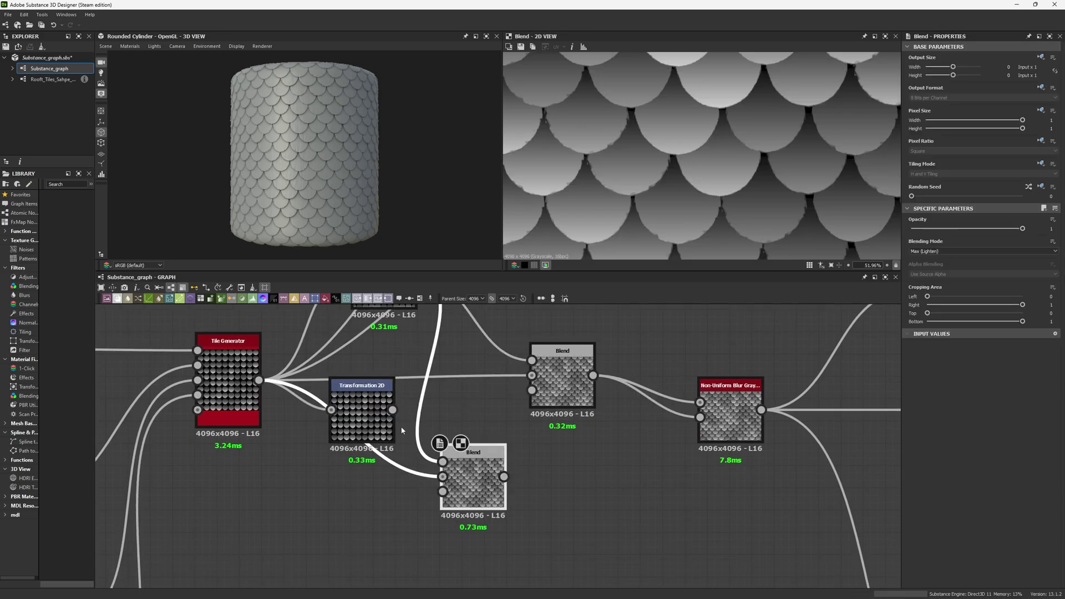
{"action": "left_click_drag", "start_coordinate": [392, 410], "coordinate": [443, 462]}
{"action": "scroll", "coordinate": [679, 180], "scroll_direction": "down", "scroll_amount": 4}
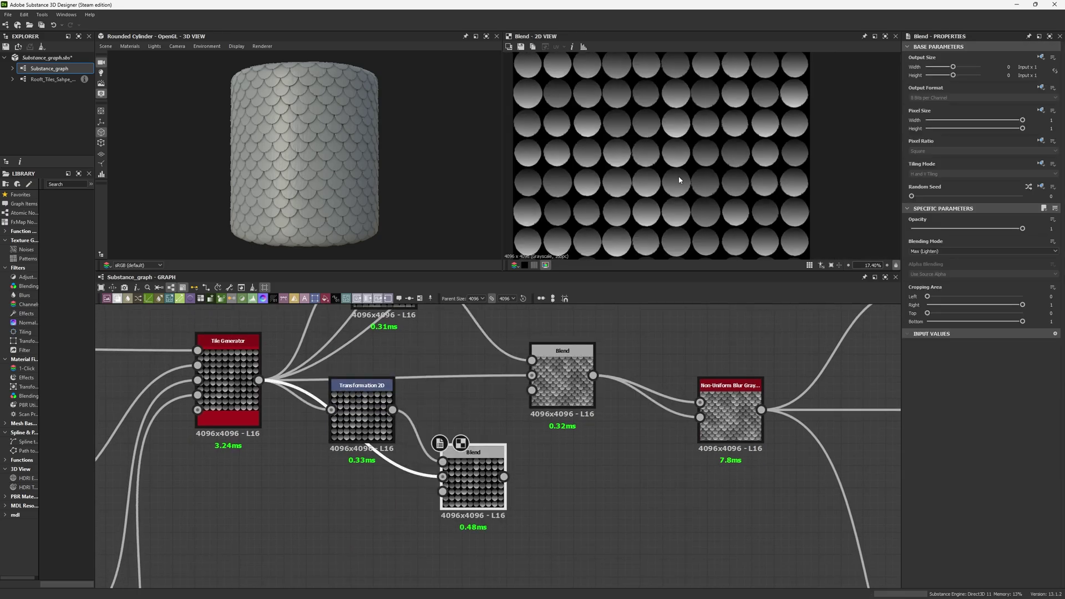
Step: Offset the new Transformation 2D so its tiles fill the gaps between rows, and delete it with the duplicated Blend
{"action": "left_click", "coordinate": [362, 384]}
{"action": "left_click_drag", "start_coordinate": [680, 208], "coordinate": [665, 196]}
{"action": "left_click", "coordinate": [482, 466]}
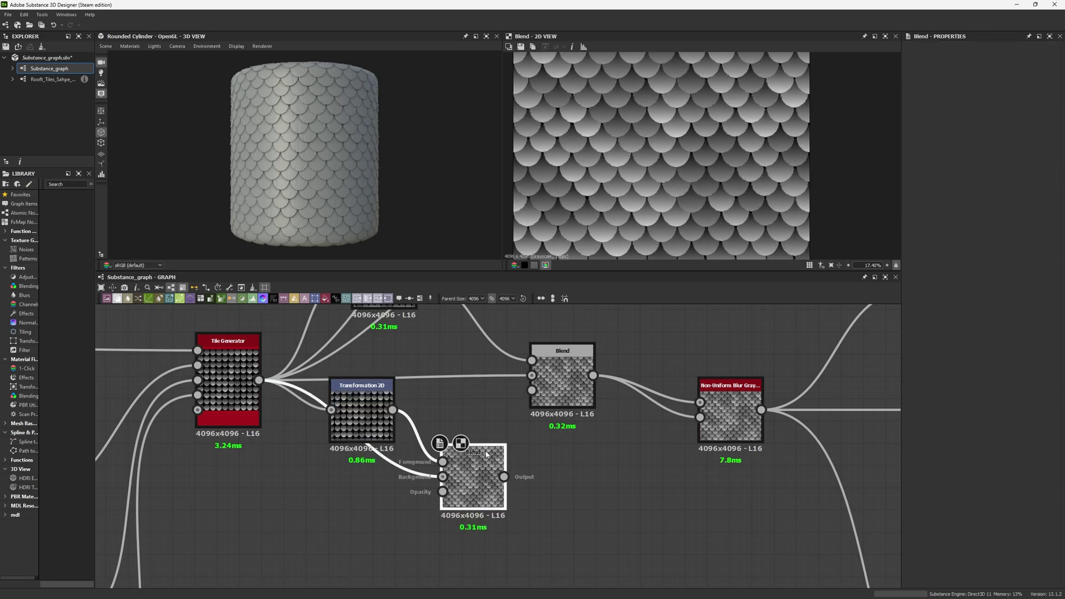
{"action": "scroll", "coordinate": [484, 454], "scroll_direction": "down", "scroll_amount": 3}
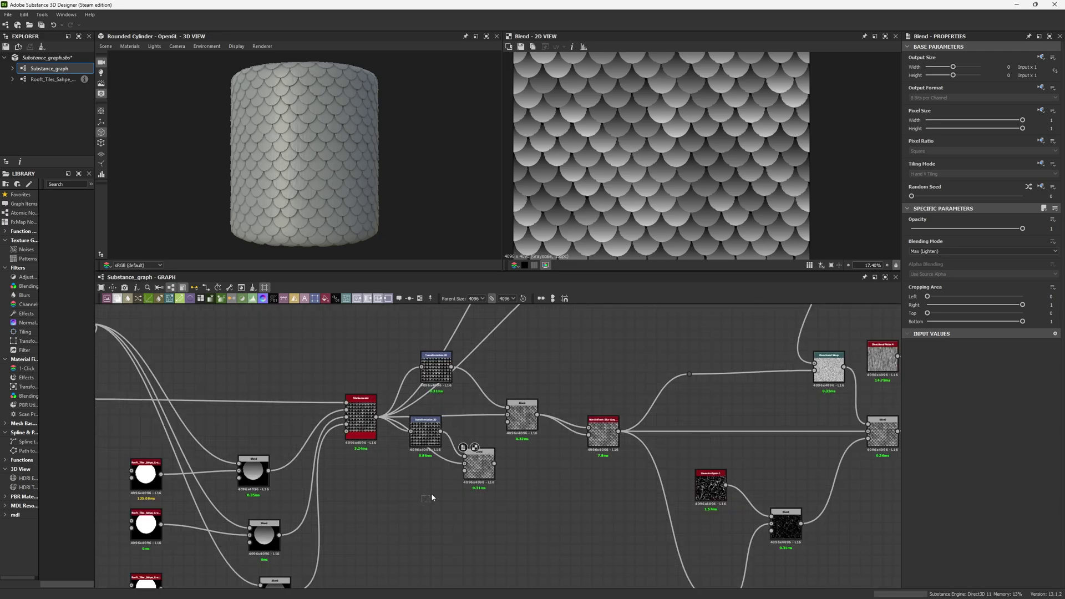
{"action": "key", "text": "Delete"}
Step: Preview the original Blend and the Non-Uniform Blur Grayscale, examining the tile edges up close
{"action": "scroll", "coordinate": [631, 426], "scroll_direction": "up", "scroll_amount": 5}
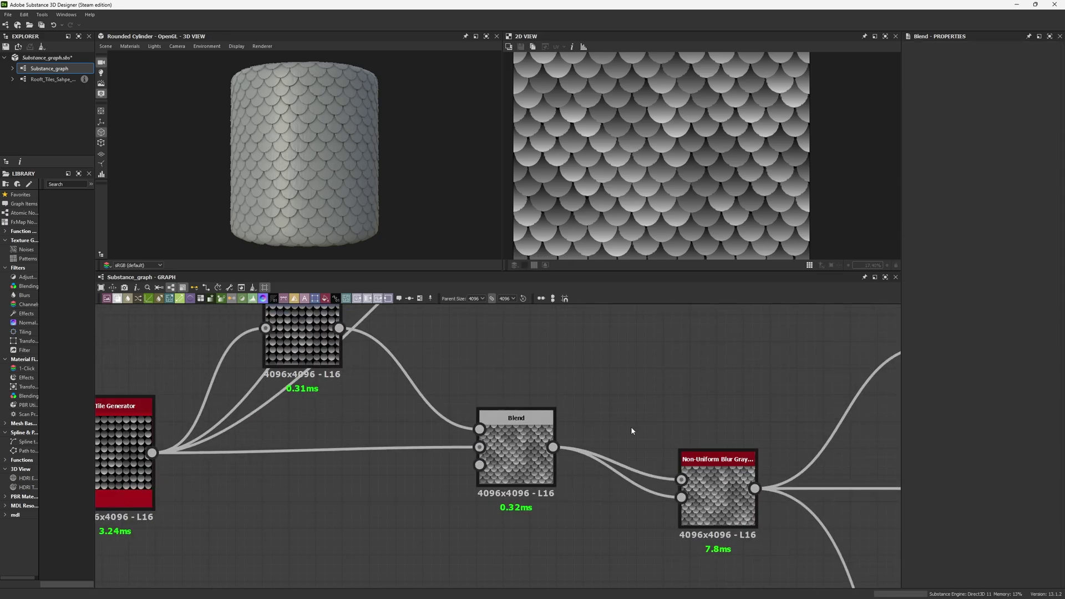
{"action": "double_click", "coordinate": [486, 451]}
{"action": "scroll", "coordinate": [586, 218], "scroll_direction": "up", "scroll_amount": 8}
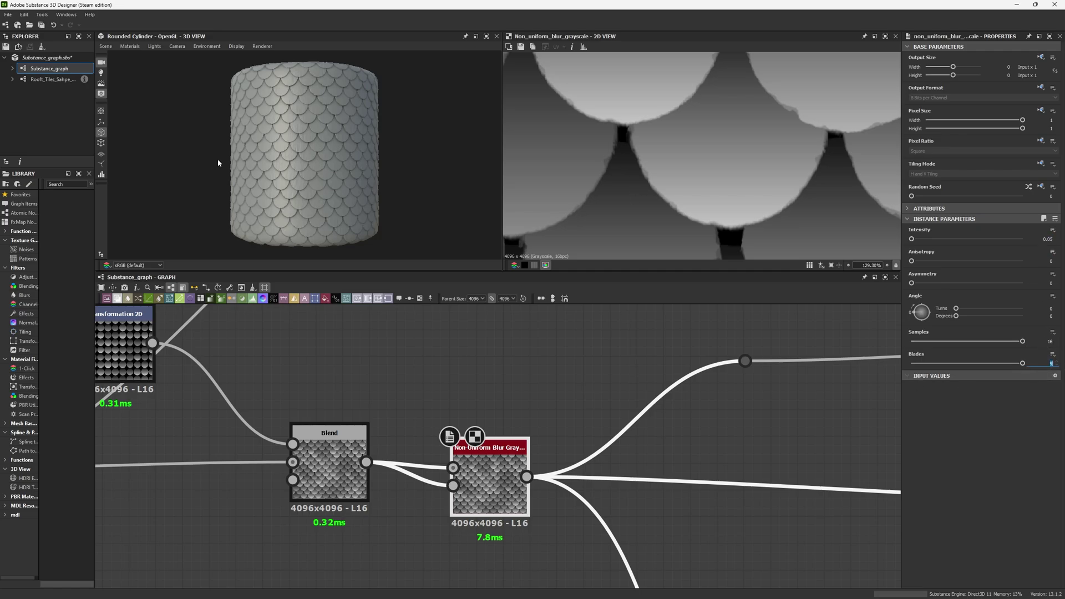
Step: Examine the cylinder's tile surface detail and chipped edges up close, from several angles and under different lighting
{"action": "scroll", "coordinate": [218, 163], "scroll_direction": "up", "scroll_amount": 10}
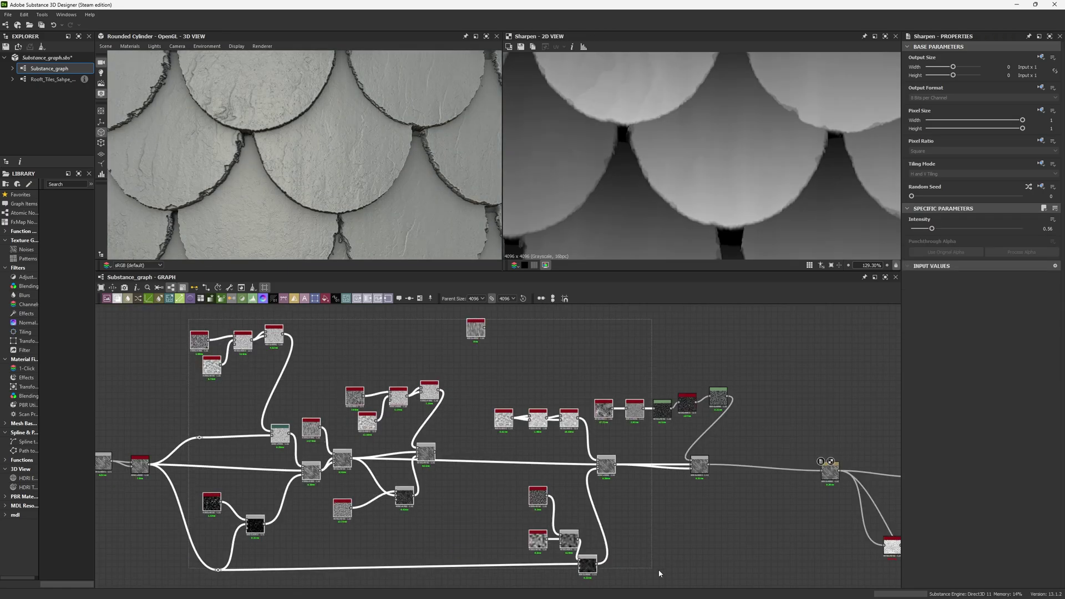
{"action": "scroll", "coordinate": [306, 216], "scroll_direction": "down", "scroll_amount": 6}
{"action": "scroll", "coordinate": [304, 218], "scroll_direction": "up", "scroll_amount": 8}
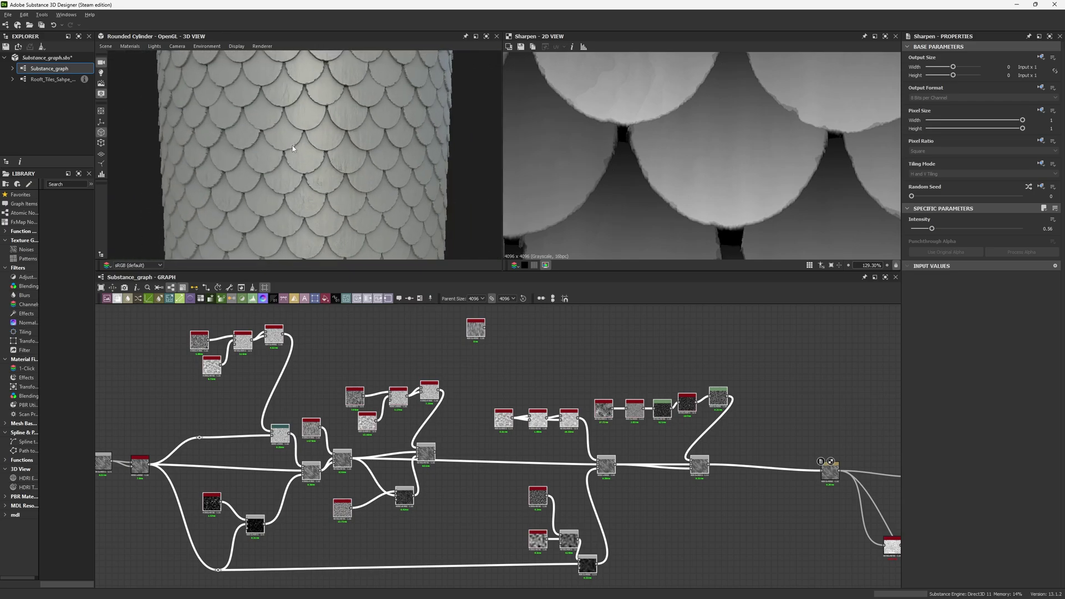
{"action": "scroll", "coordinate": [368, 250], "scroll_direction": "down", "scroll_amount": 6}
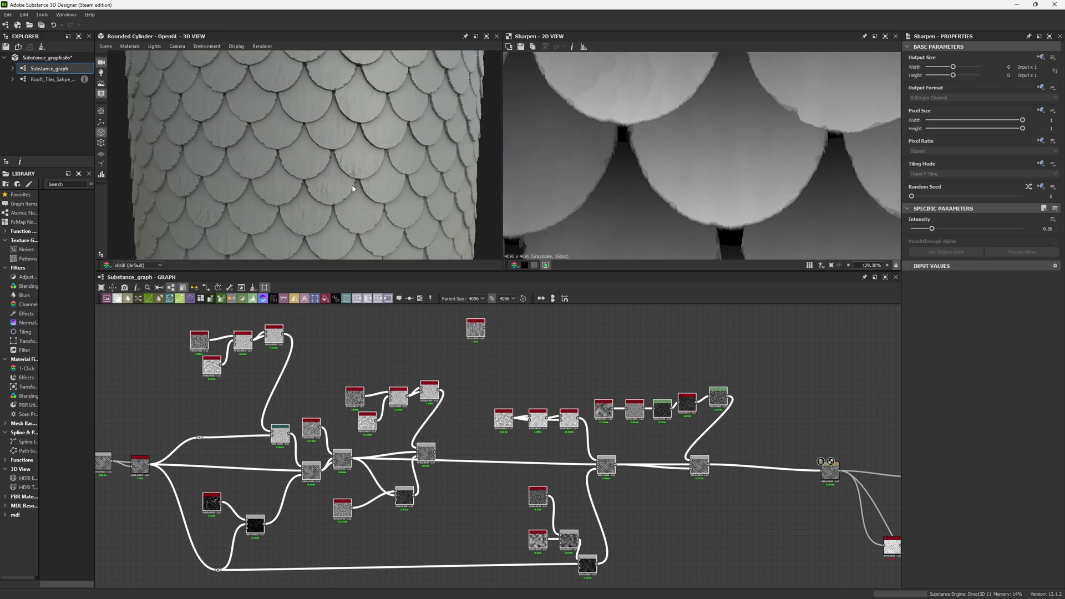
{"action": "left_click_drag", "start_coordinate": [361, 145], "coordinate": [321, 129]}
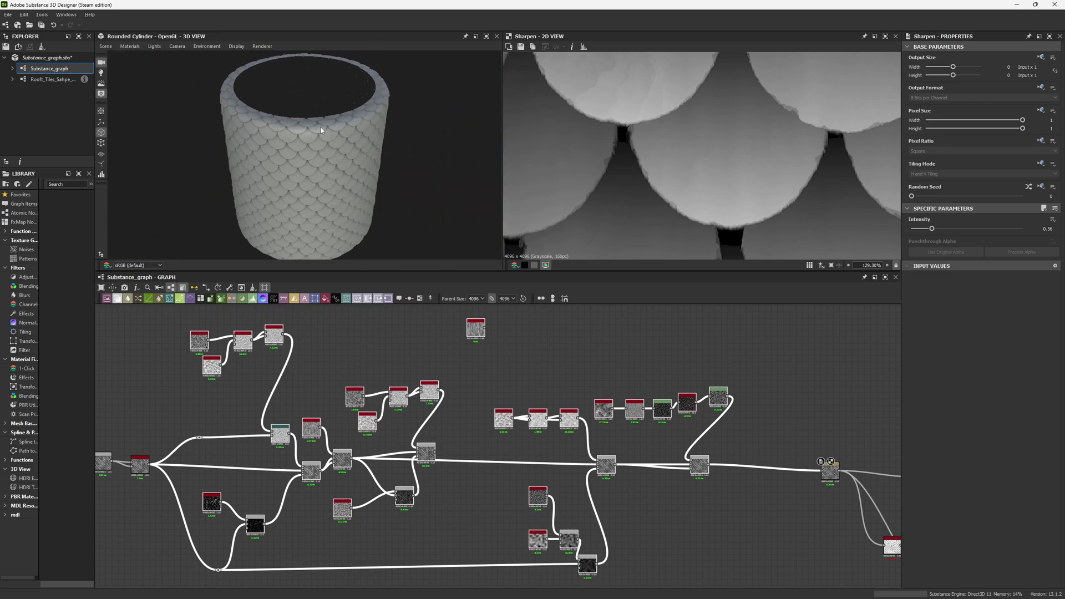
{"action": "right_click_drag", "start_coordinate": [321, 130], "coordinate": [339, 235]}
{"action": "left_click_drag", "start_coordinate": [340, 236], "coordinate": [348, 106]}
{"action": "right_click_drag", "start_coordinate": [349, 107], "coordinate": [361, 190]}
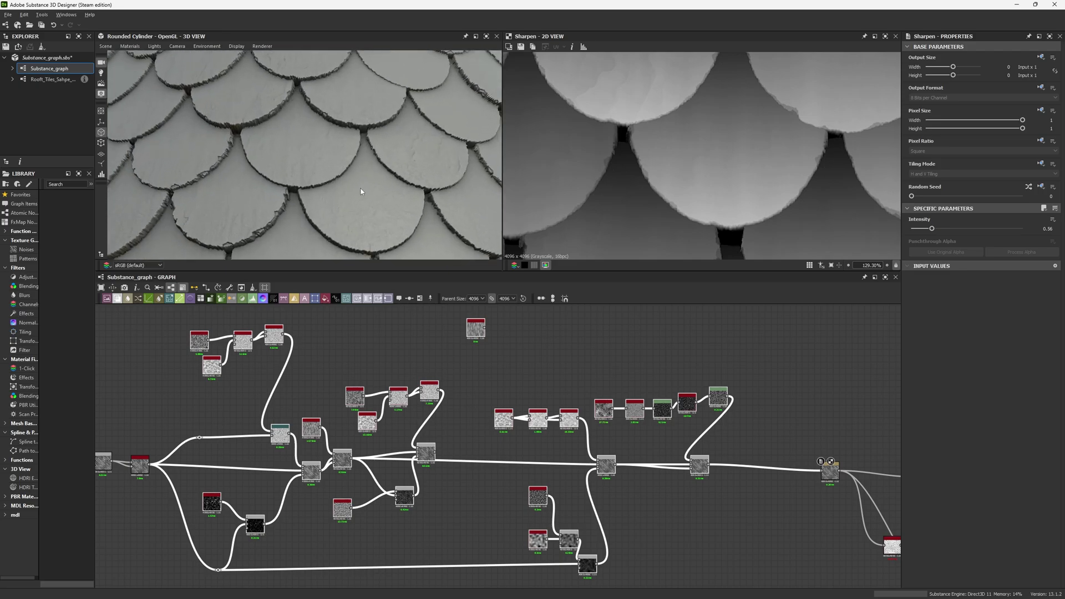
{"action": "mouse_move", "coordinate": [361, 191]}
{"action": "left_mouse_down"}
{"action": "mouse_move", "coordinate": [341, 189]}
{"action": "mouse_move", "coordinate": [374, 205]}
{"action": "left_mouse_up"}
{"action": "right_click_drag", "start_coordinate": [375, 204], "coordinate": [231, 78]}
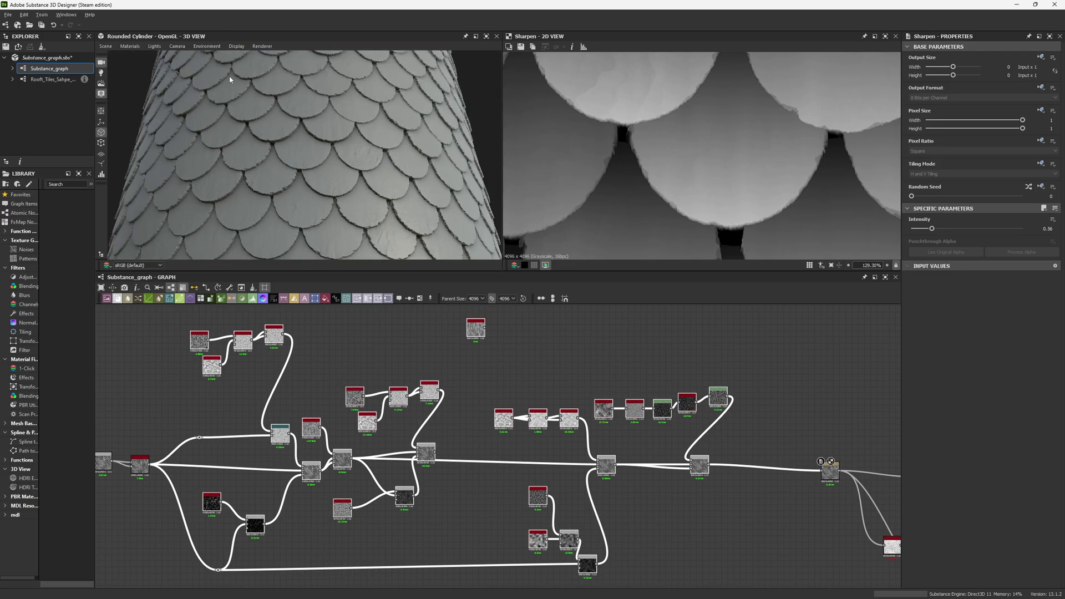
{"action": "right_click_drag", "start_coordinate": [288, 183], "coordinate": [298, 129]}
{"action": "scroll", "coordinate": [298, 133], "scroll_direction": "up", "scroll_amount": 8}
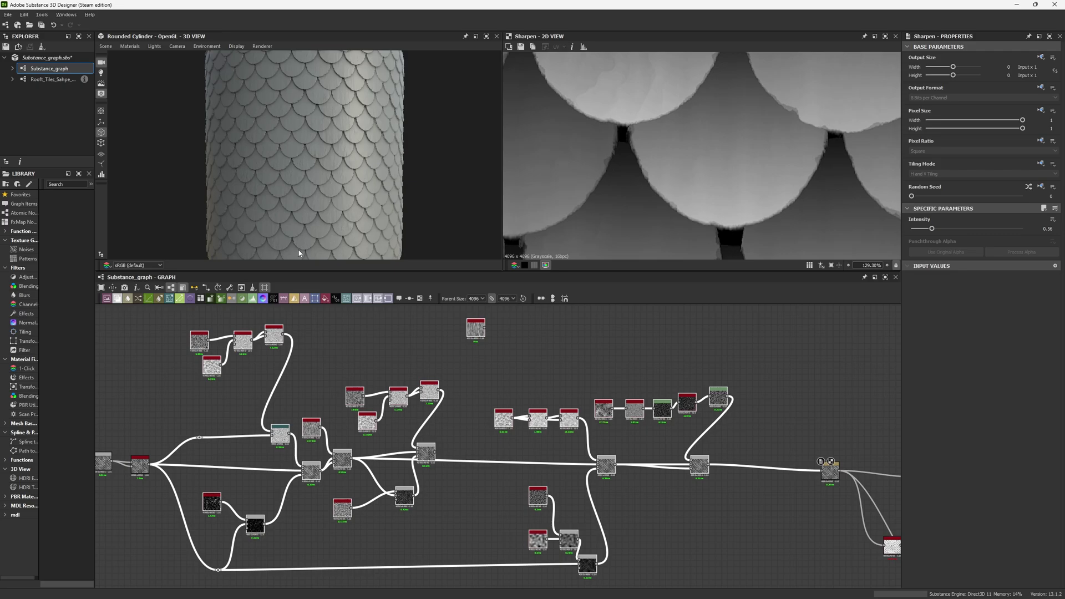
{"action": "right_click_drag", "start_coordinate": [348, 244], "coordinate": [305, 206], "text": "ctrl+shift"}
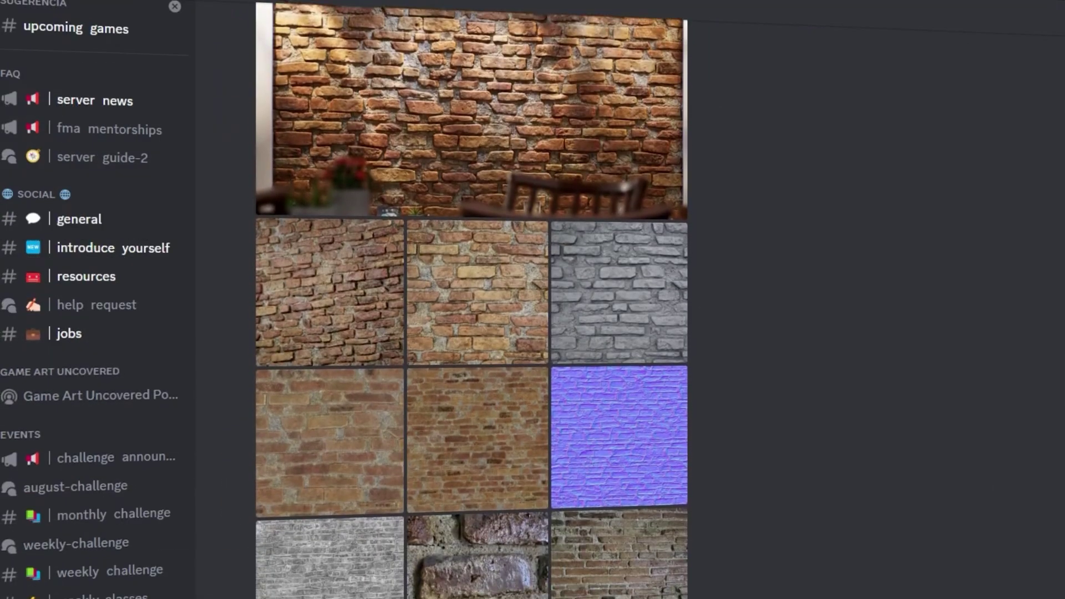
{"action": "scroll", "coordinate": [471, 300], "scroll_direction": "down", "scroll_amount": 6}
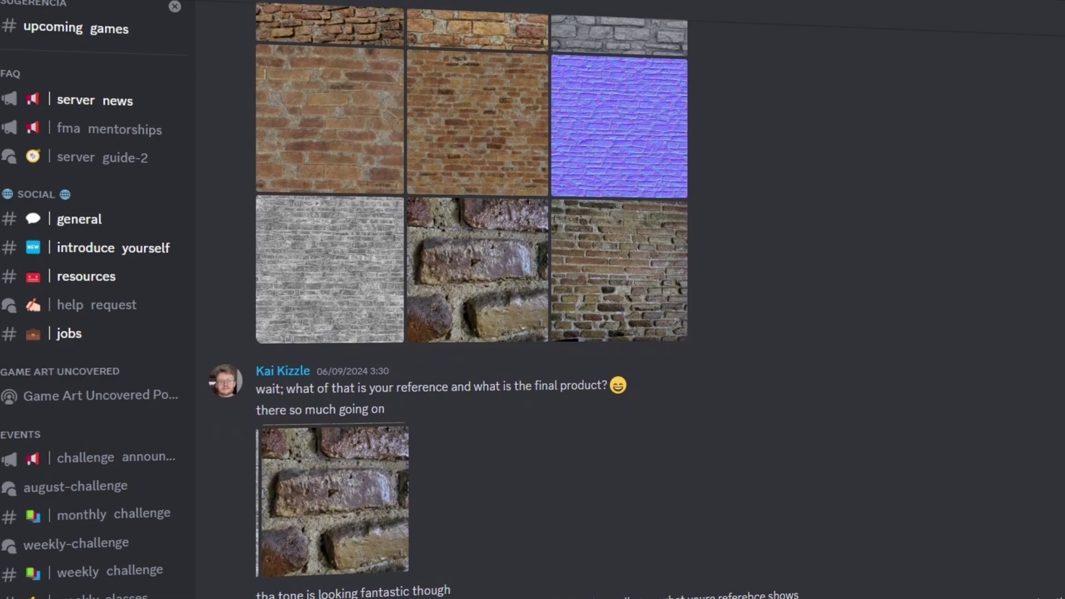
{"action": "scroll", "coordinate": [471, 299], "scroll_direction": "down", "scroll_amount": 6}
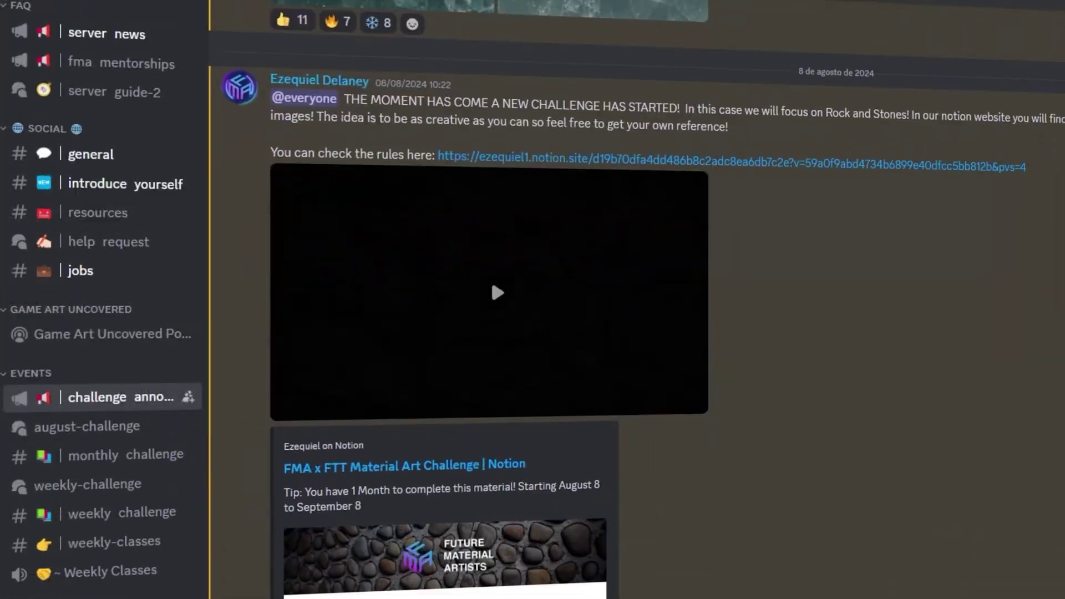
{"action": "scroll", "coordinate": [488, 299], "scroll_direction": "down", "scroll_amount": 5}
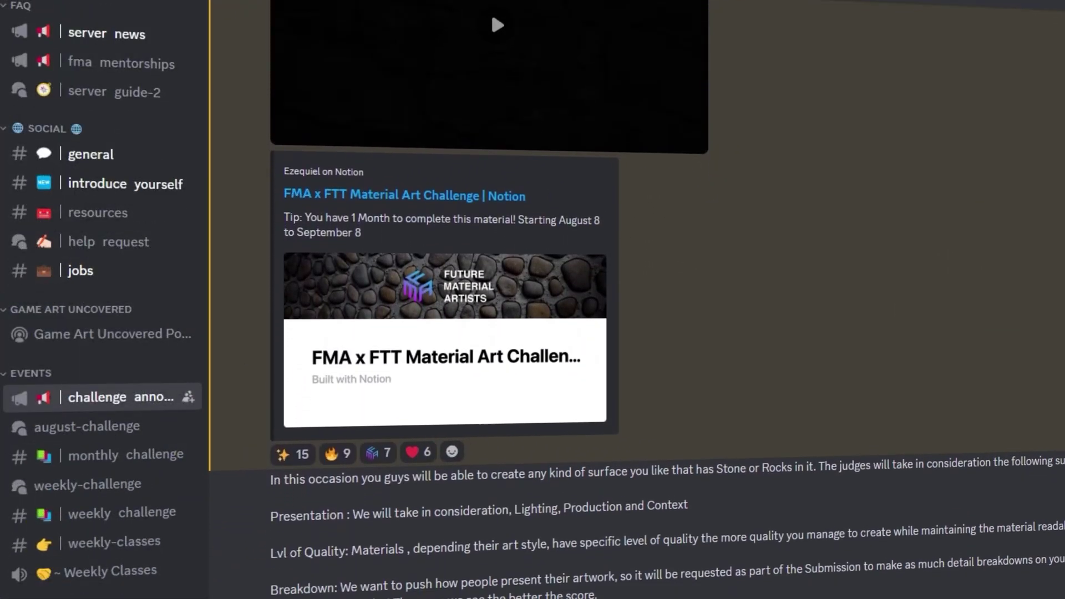
{"action": "scroll", "coordinate": [488, 299], "scroll_direction": "down", "scroll_amount": 4}
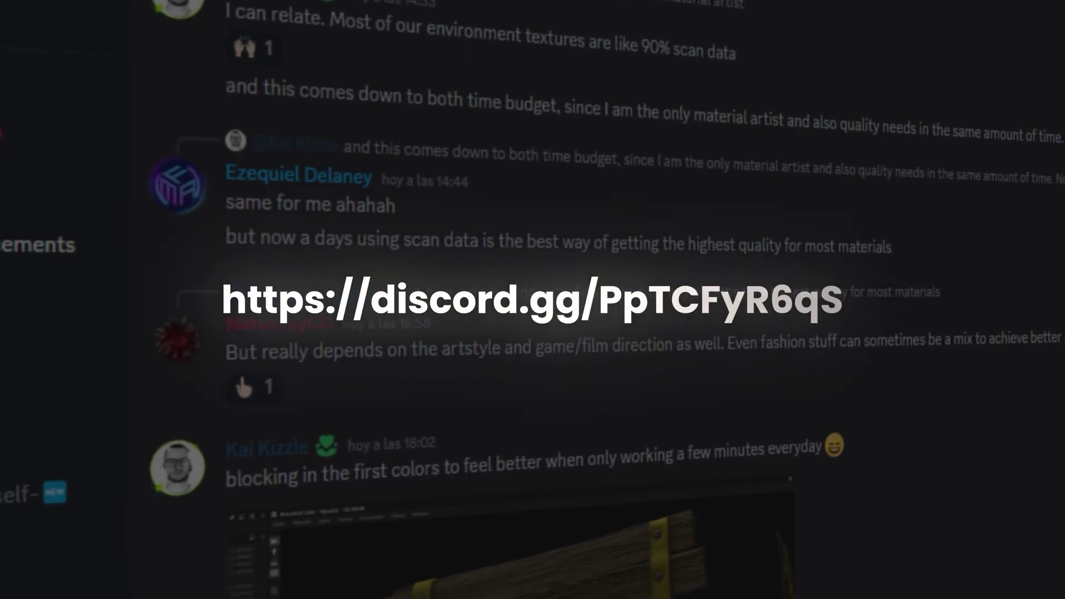